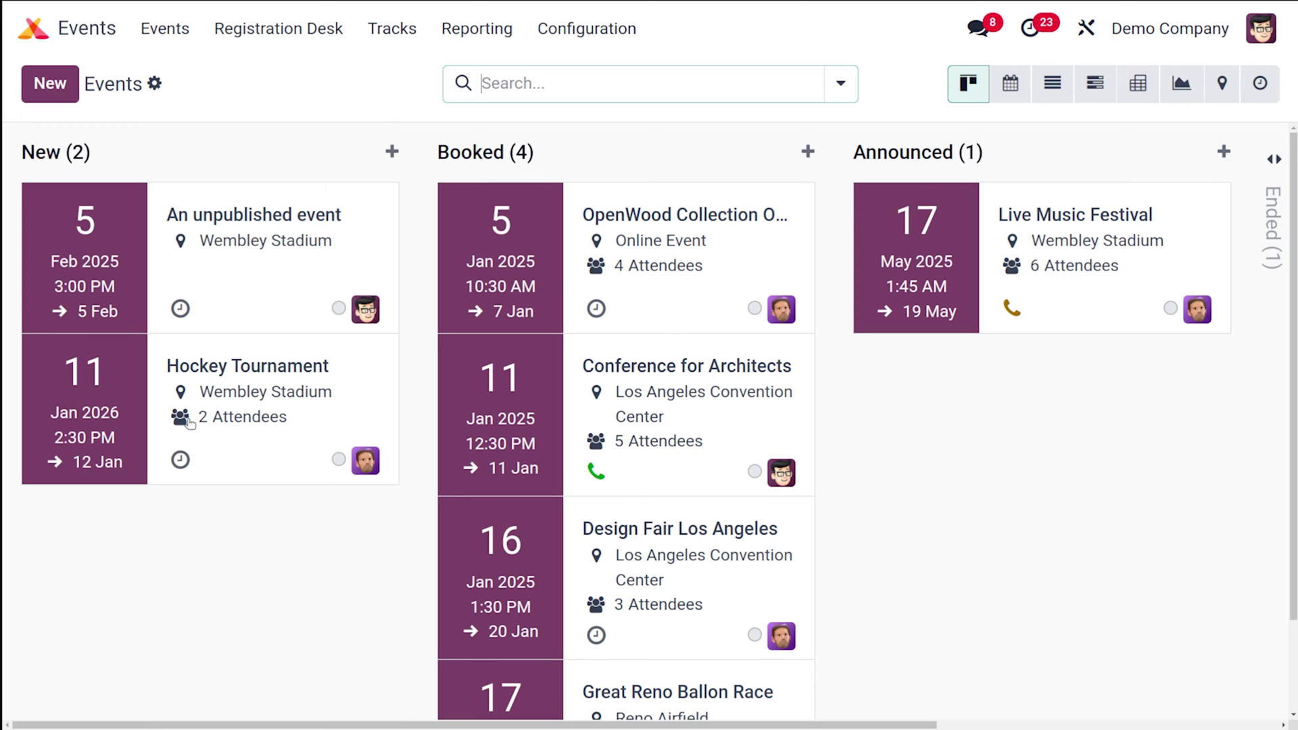
- Create a new event and name it 'Conference for techies'
left_click(49, 82)
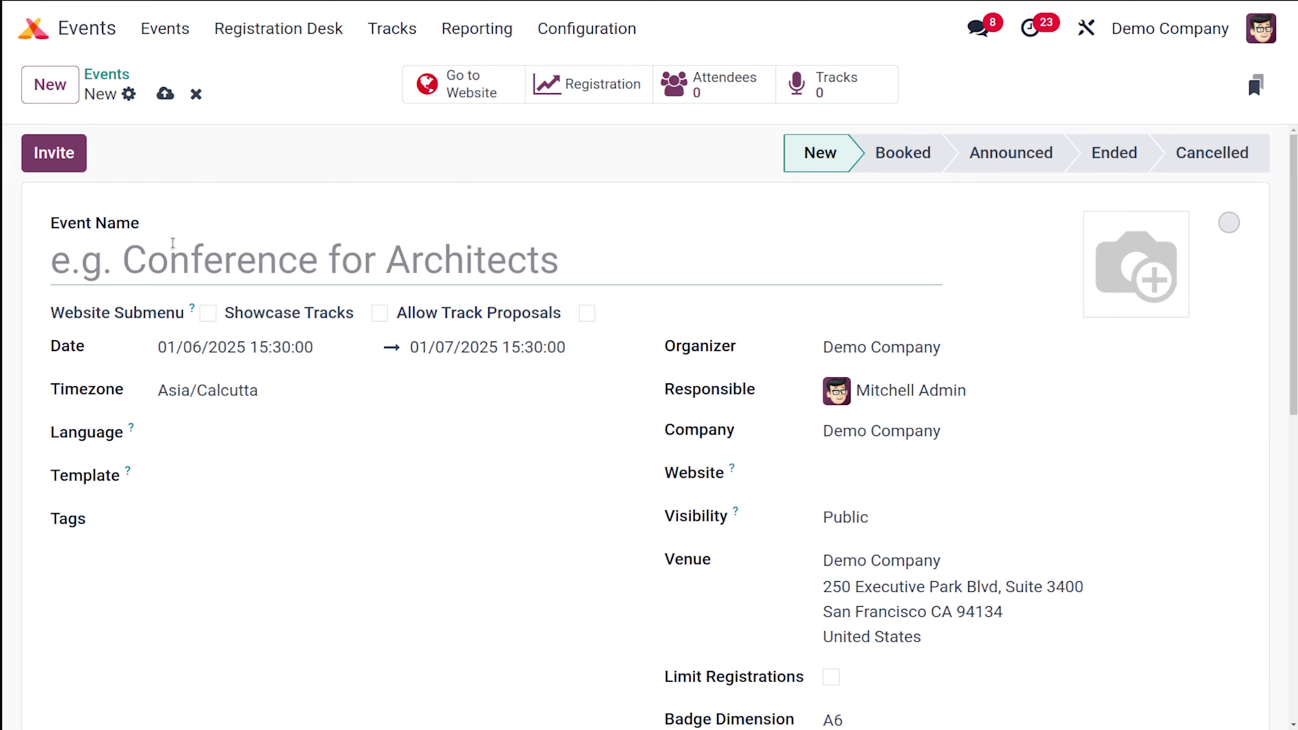
type("onf")
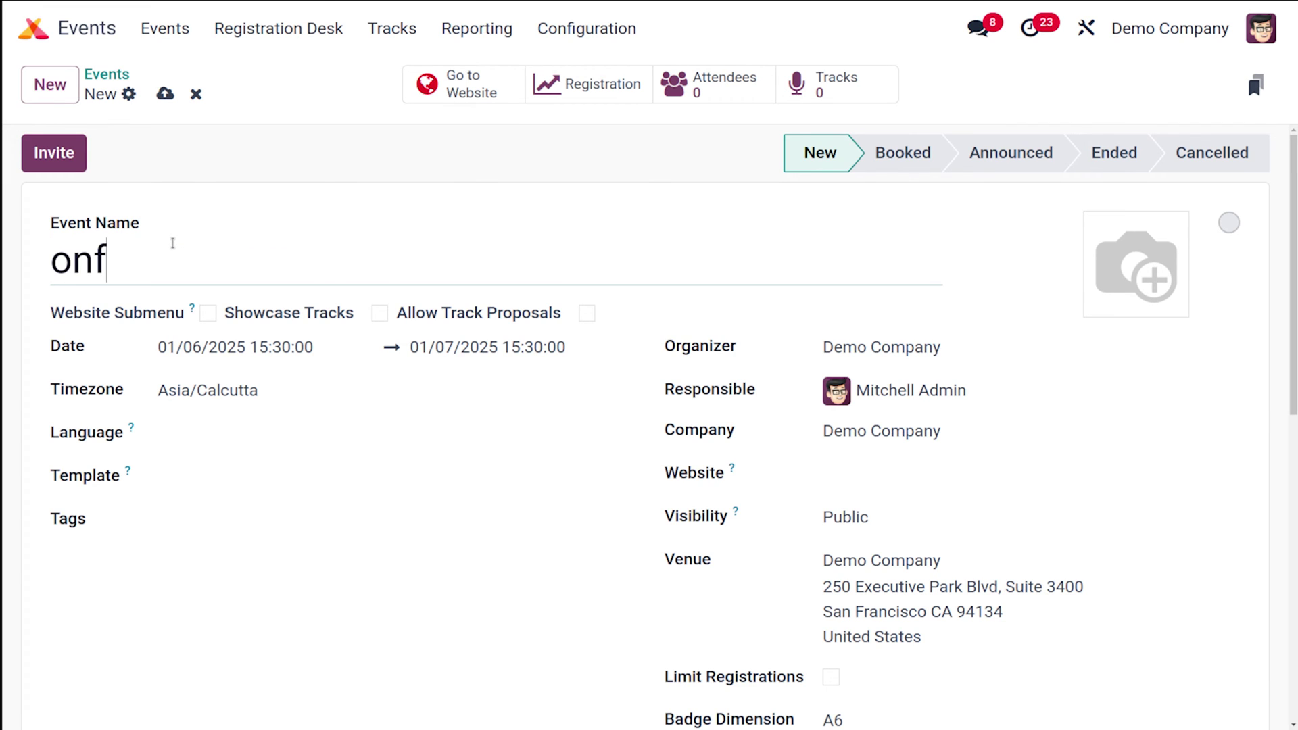
type("erence")
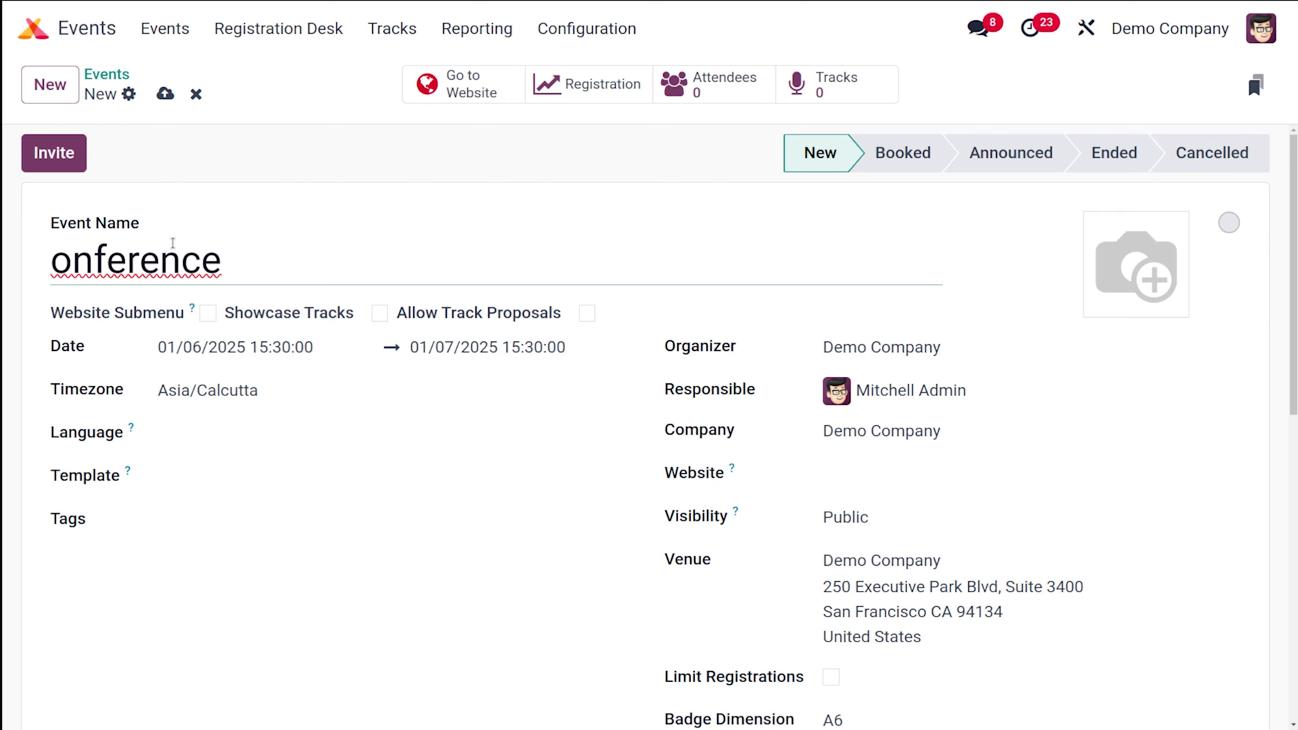
key("Left")
key("Left")
key("Left")
key("Left")
key("Left")
key("Left")
key("Left")
key("Left")
key("Left")
type("C")
key("Right")
key("Right")
key("Right")
key("Right")
key("Right")
key("Right")
key("Right")
key("Right")
key("Right")
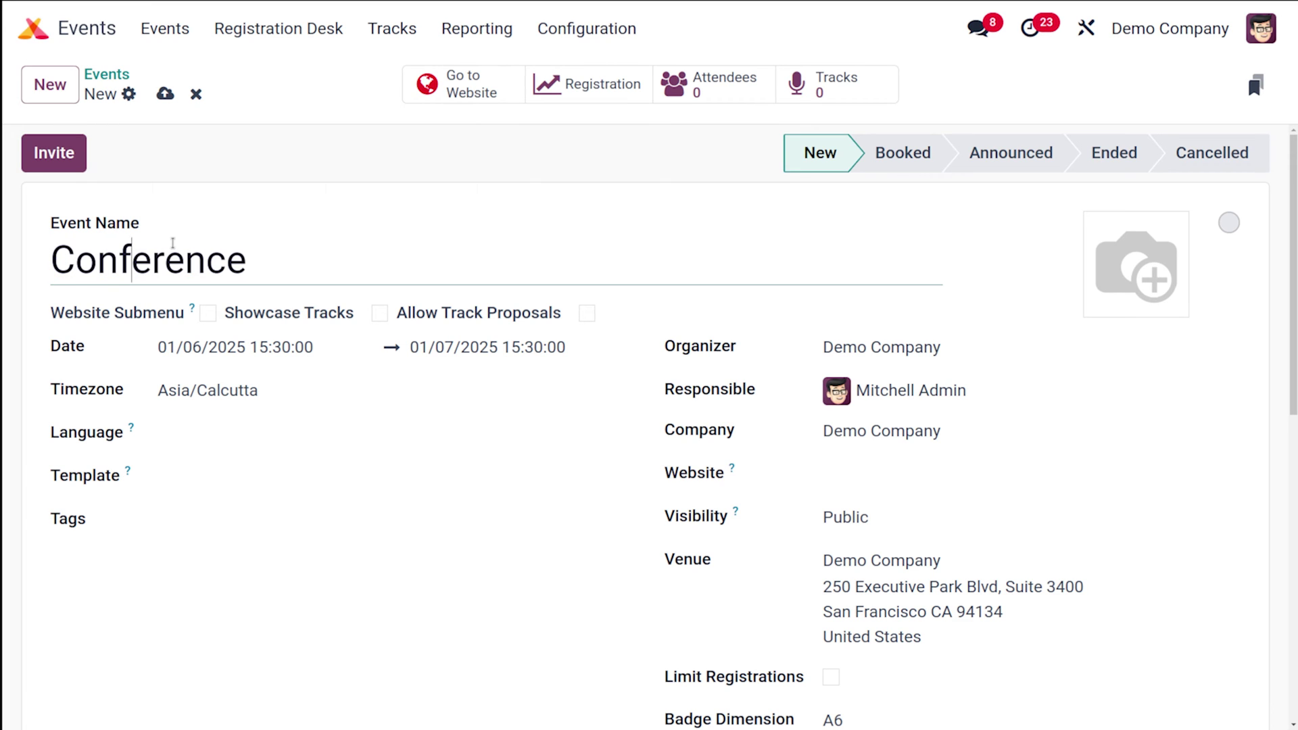
type("for ")
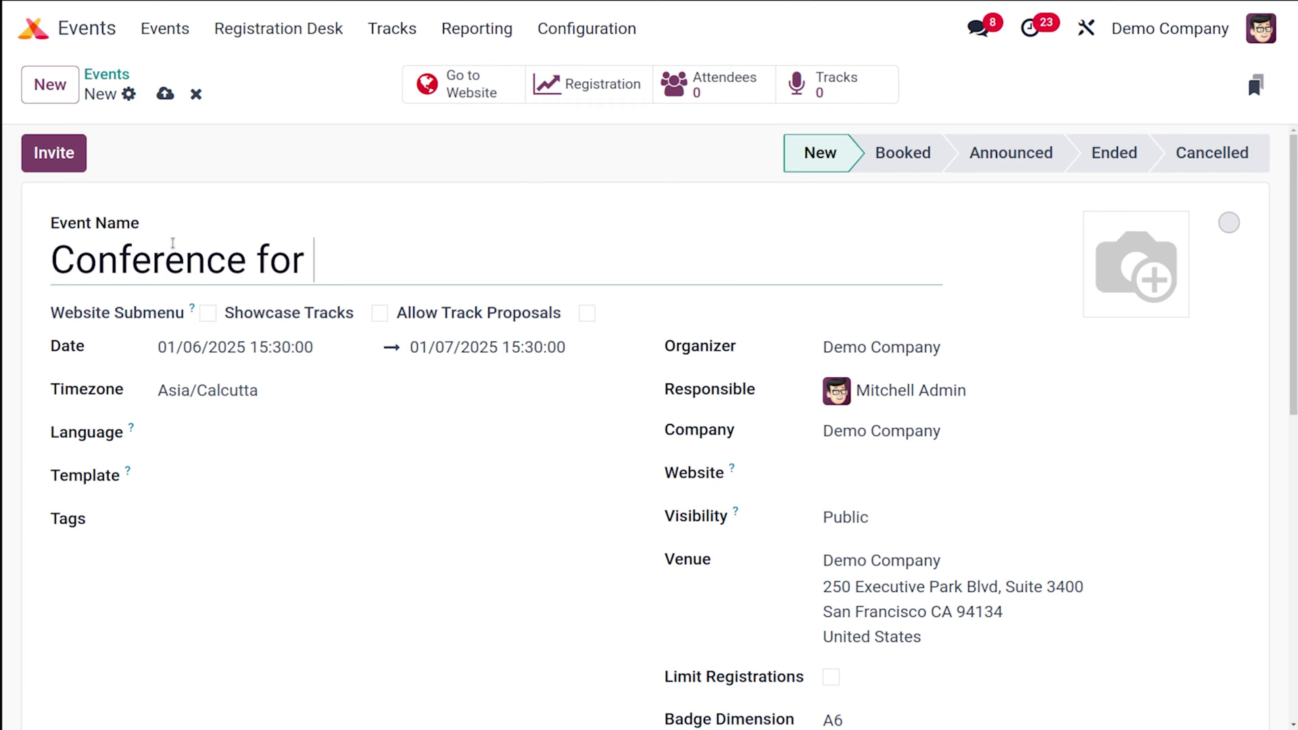
type("techies")
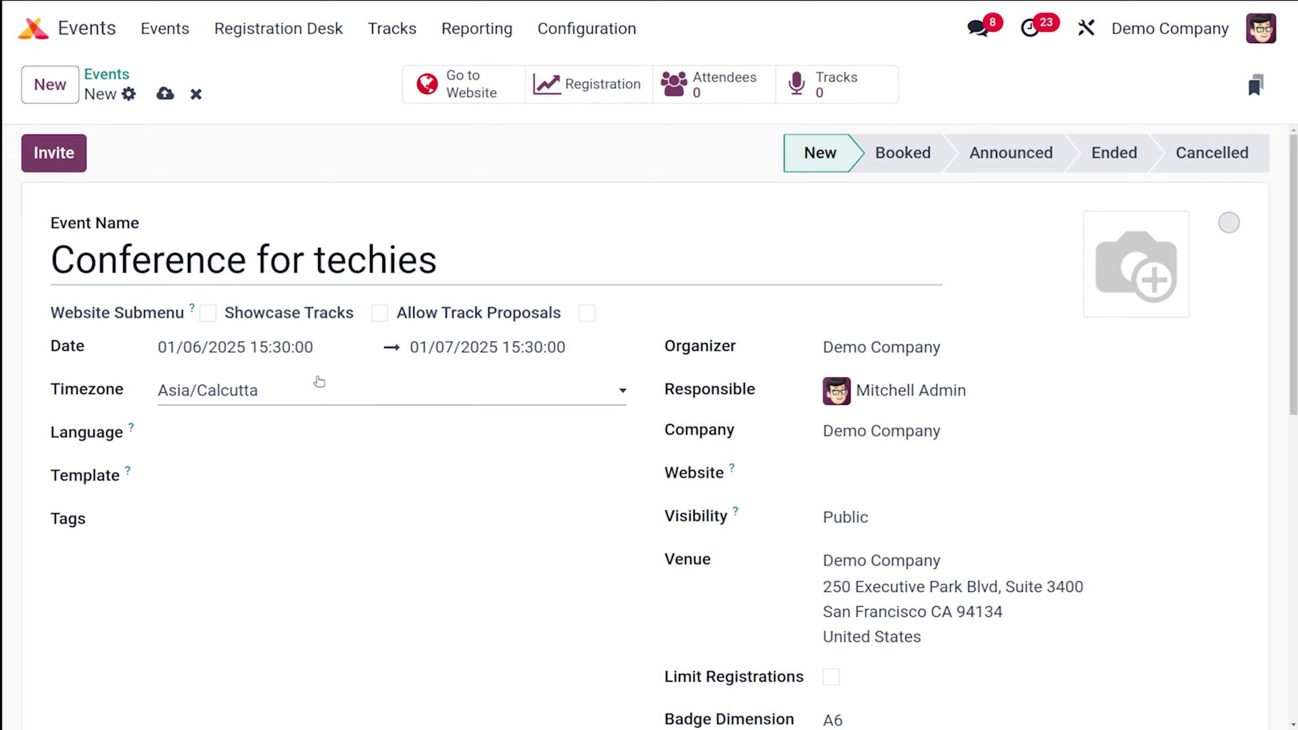
mouse_move(193, 308)
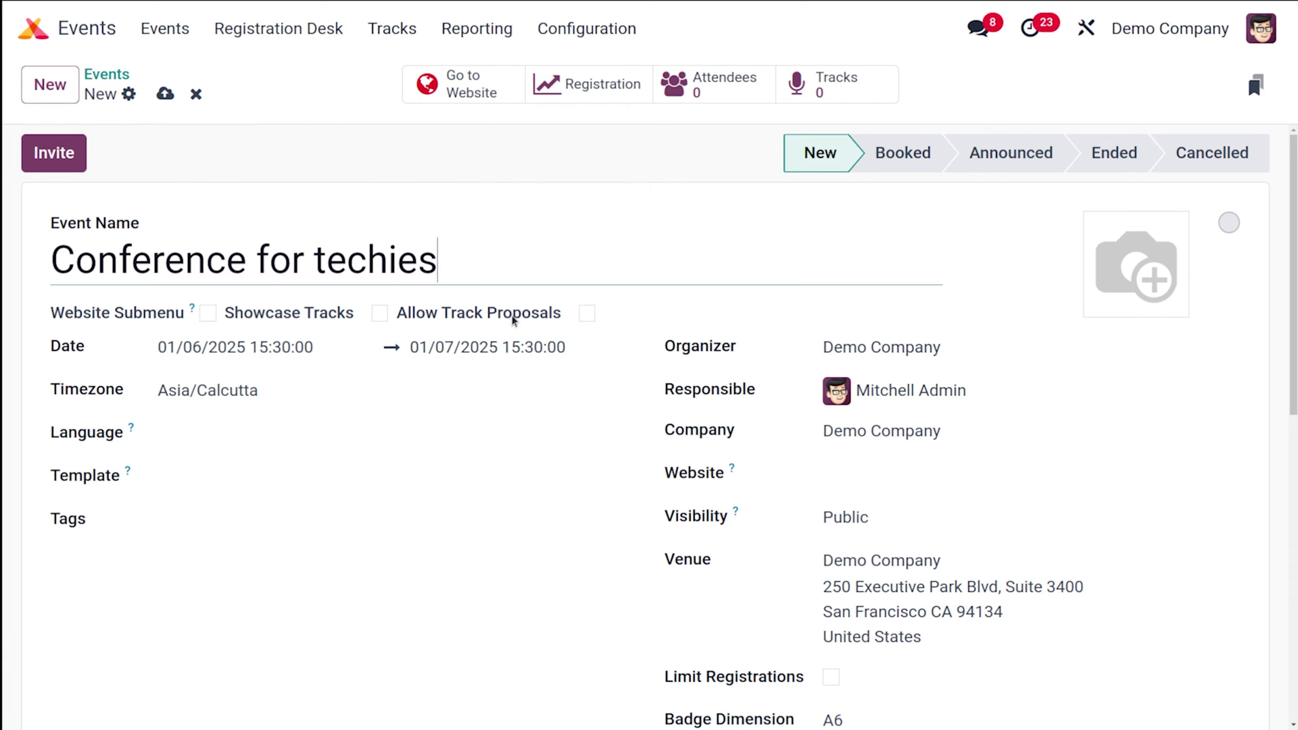
- Set the event dates to run from 9 to 10 January 2025
scroll(372, 376, "down", 2)
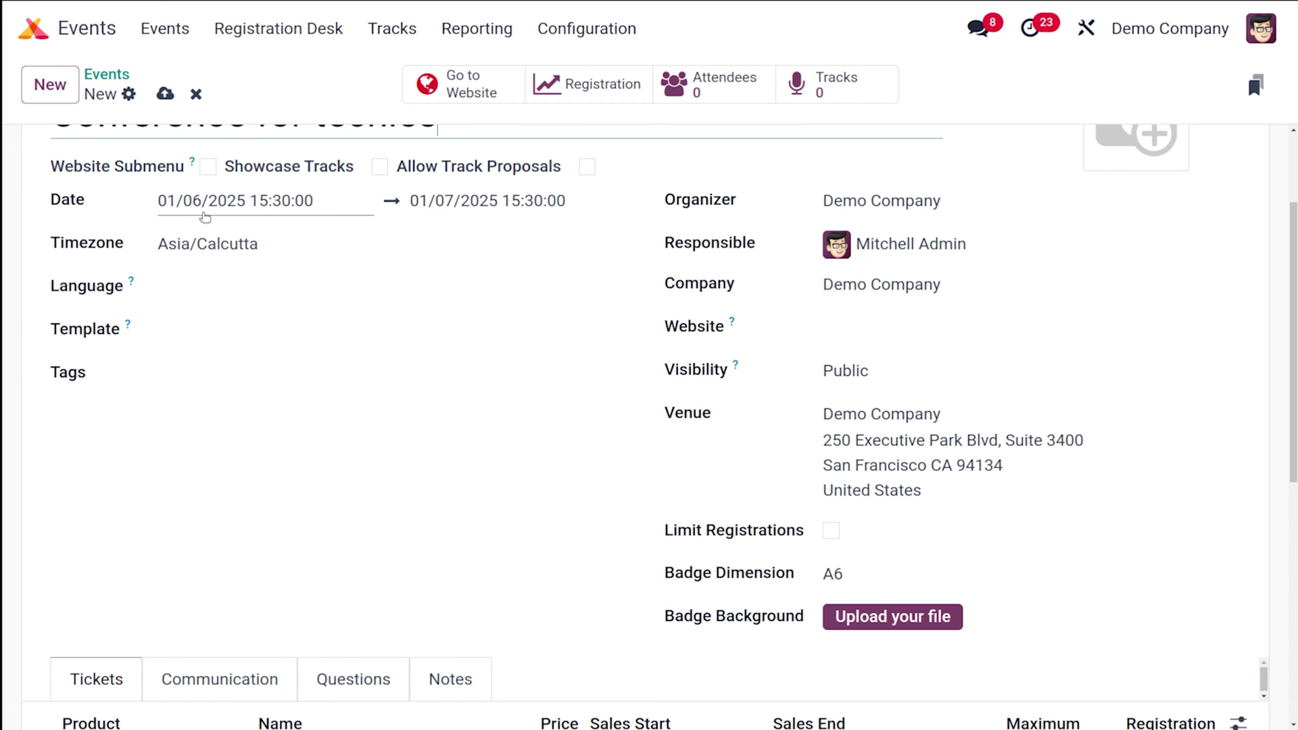
left_click(205, 216)
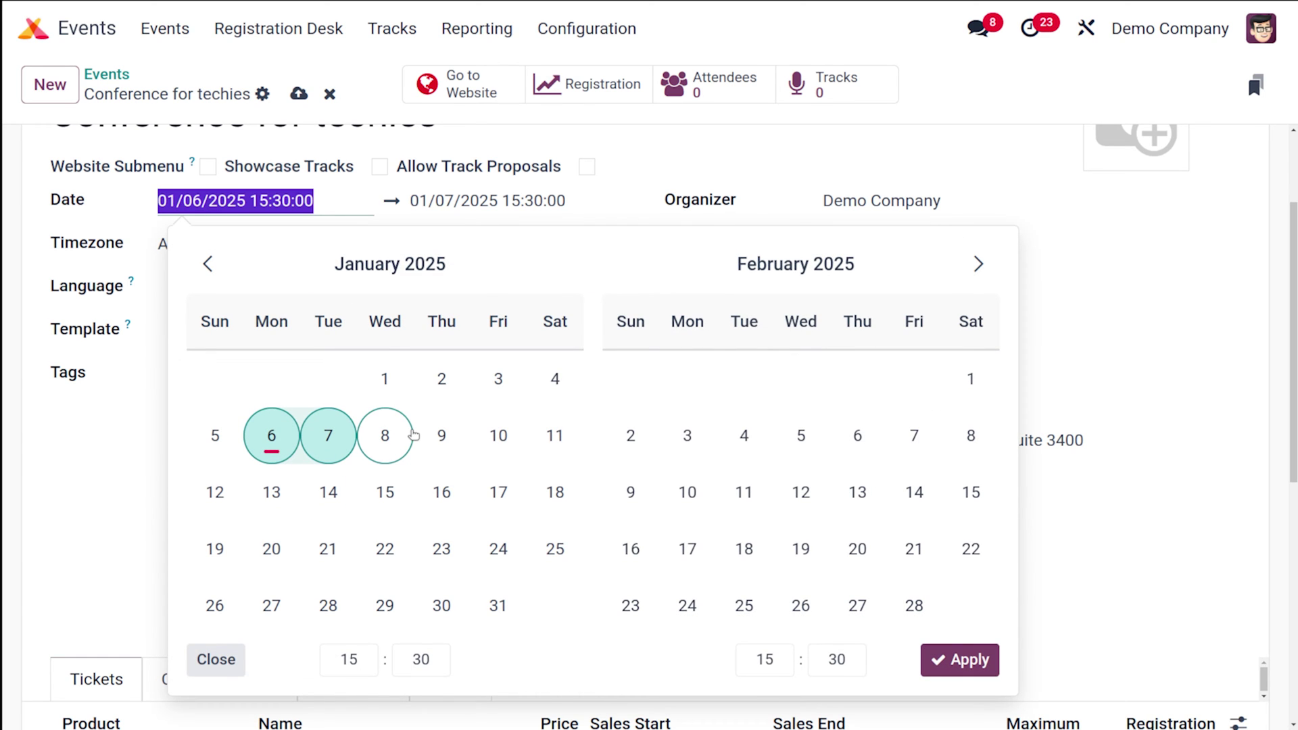
left_click(451, 435)
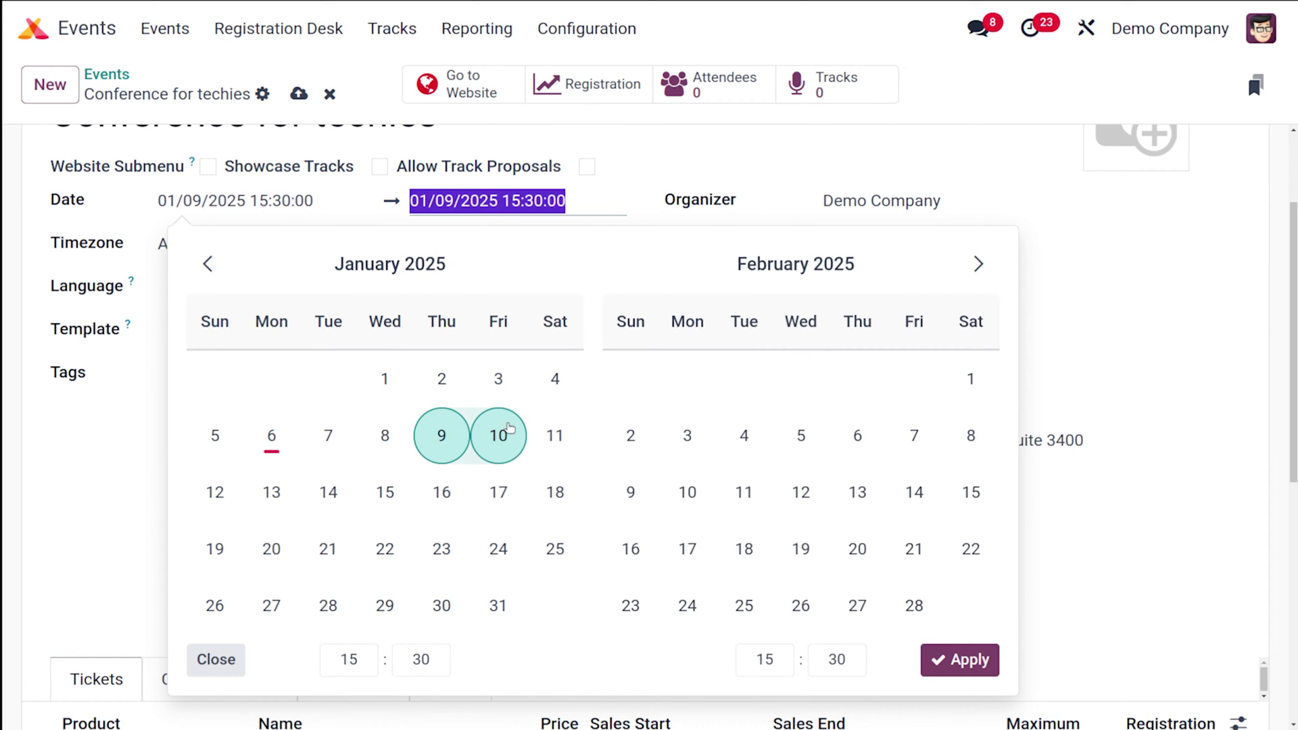
left_click(516, 427)
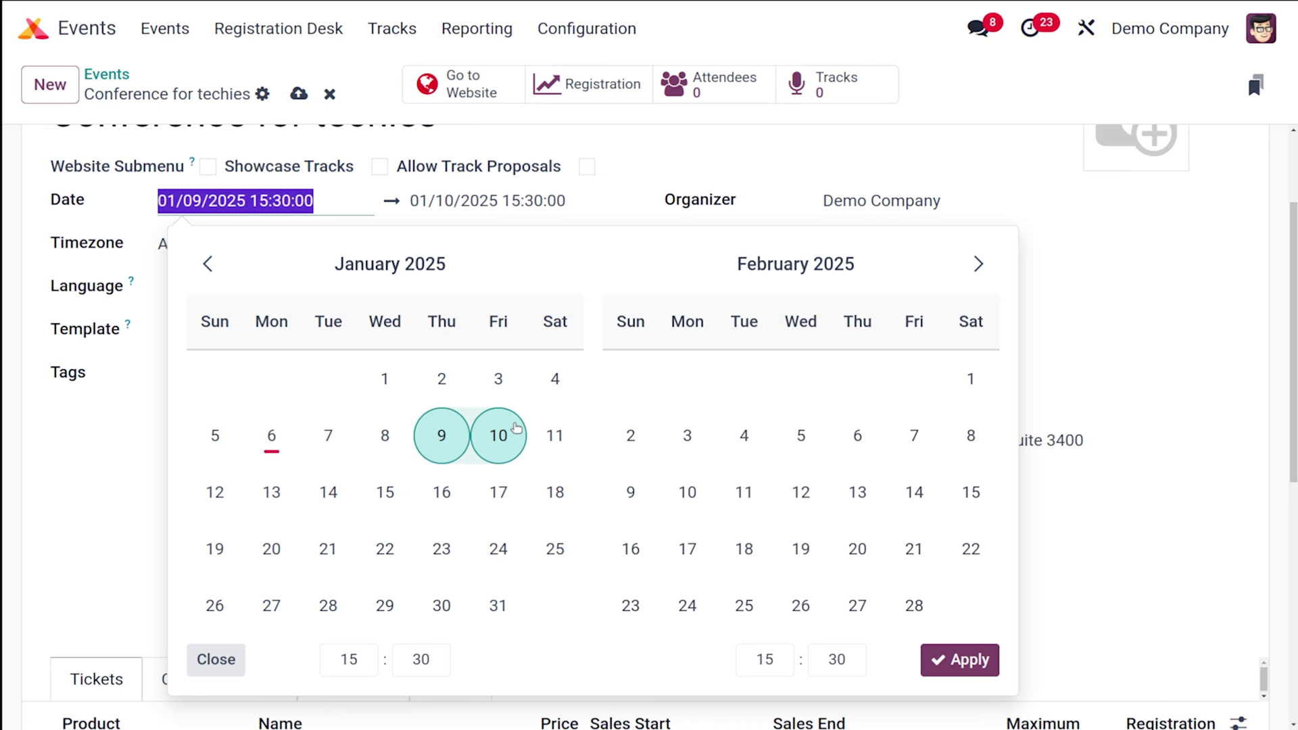
left_click(947, 660)
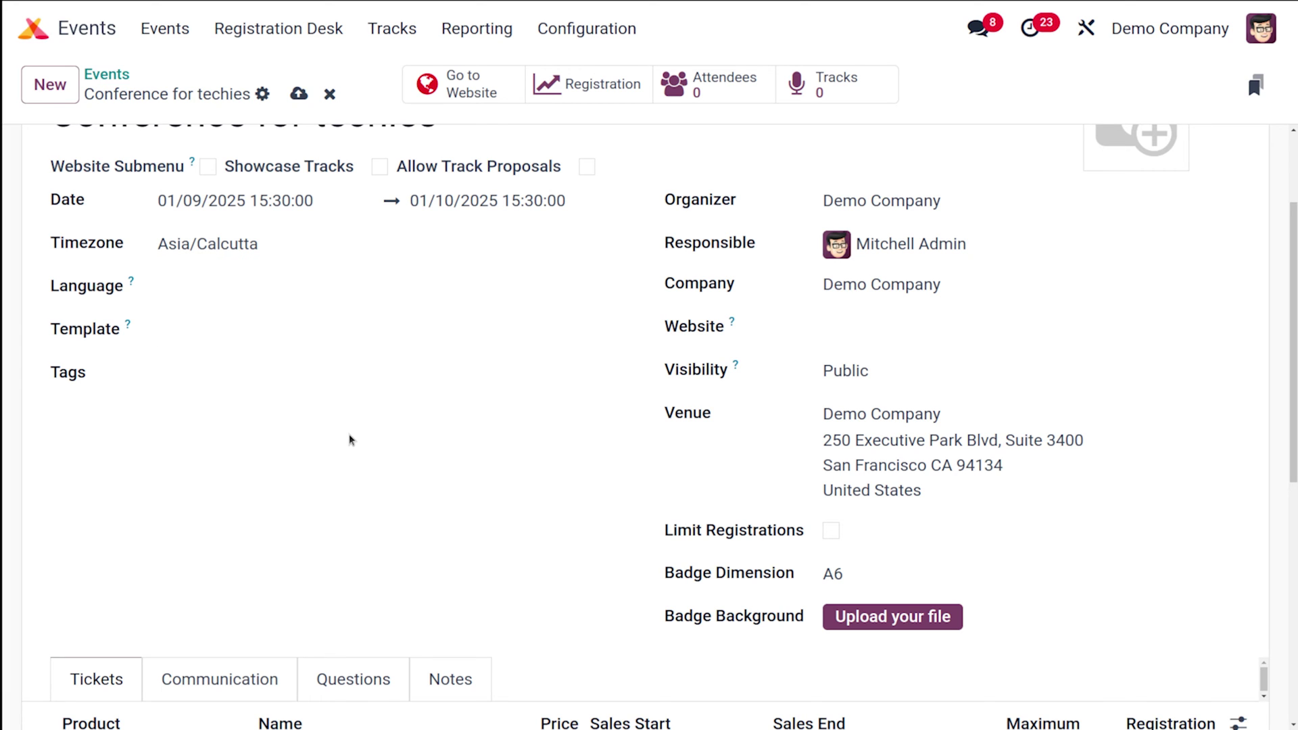
- Check the timezone and language lists, keeping Asia/Calcutta and no language
left_click(281, 248)
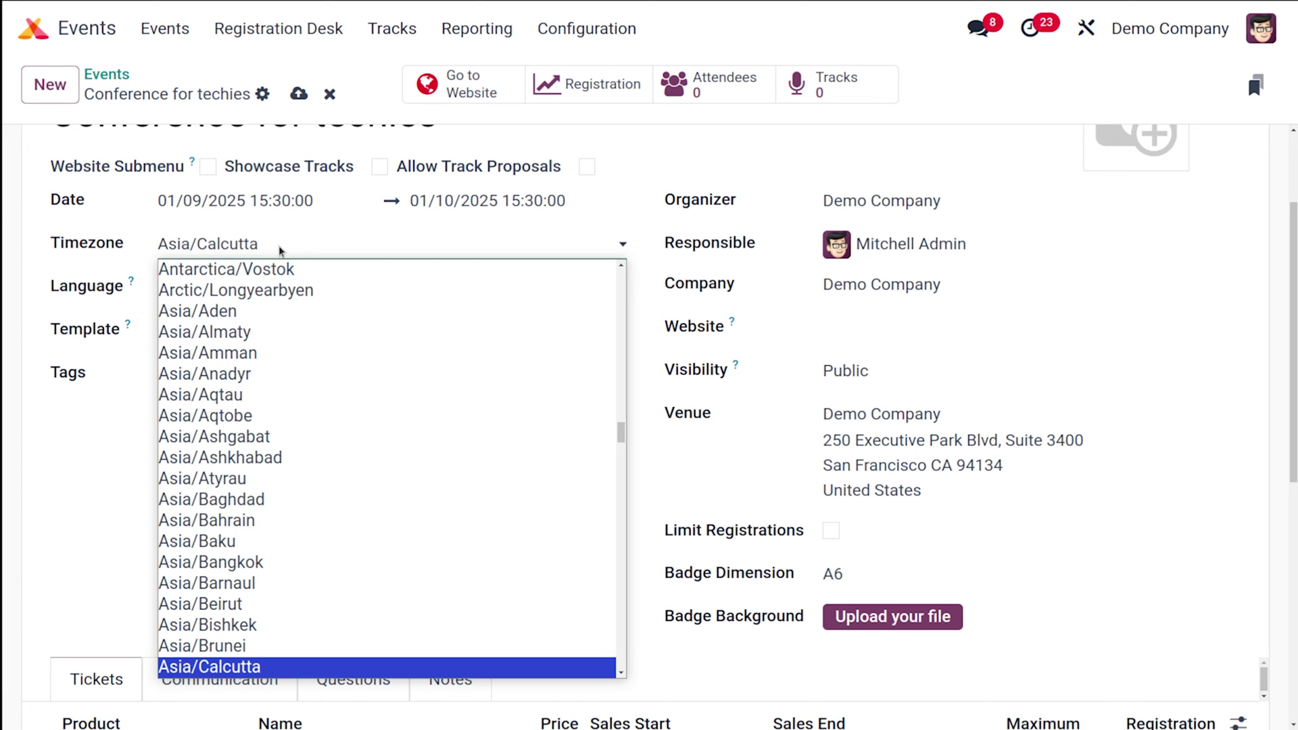
left_click(281, 248)
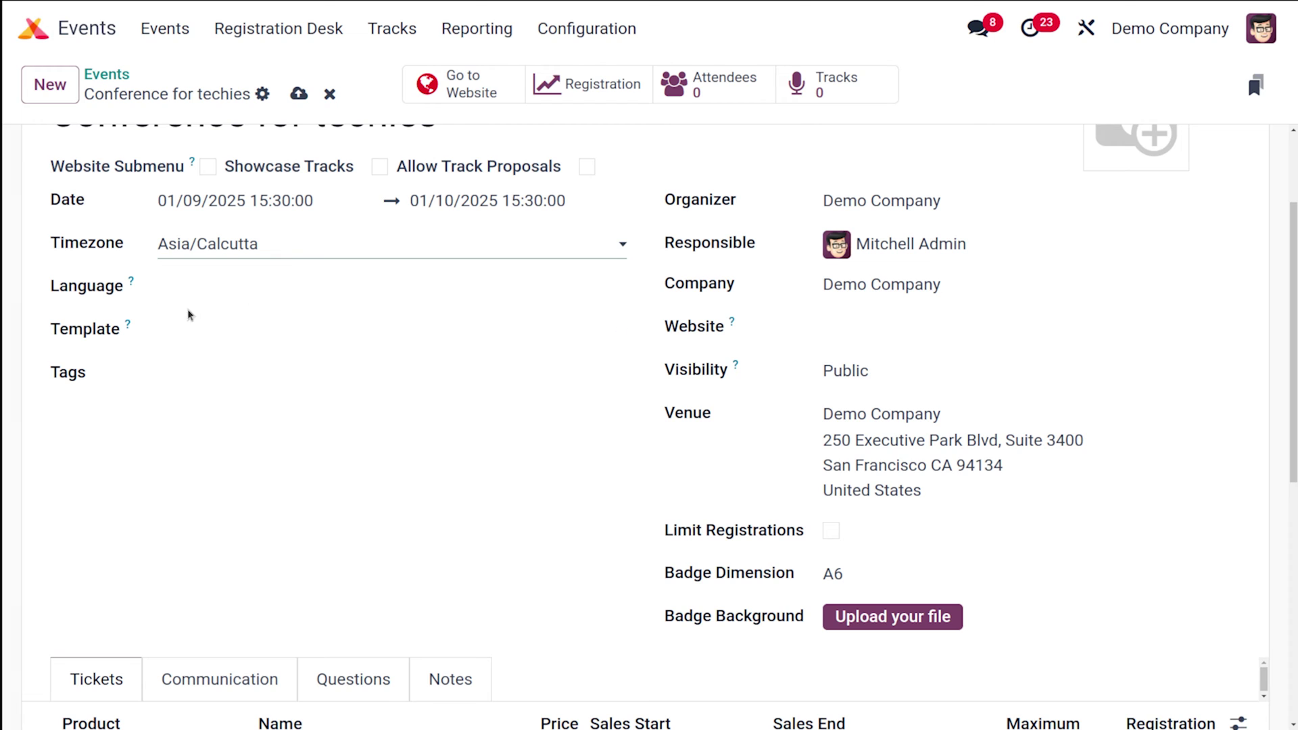
left_click(223, 288)
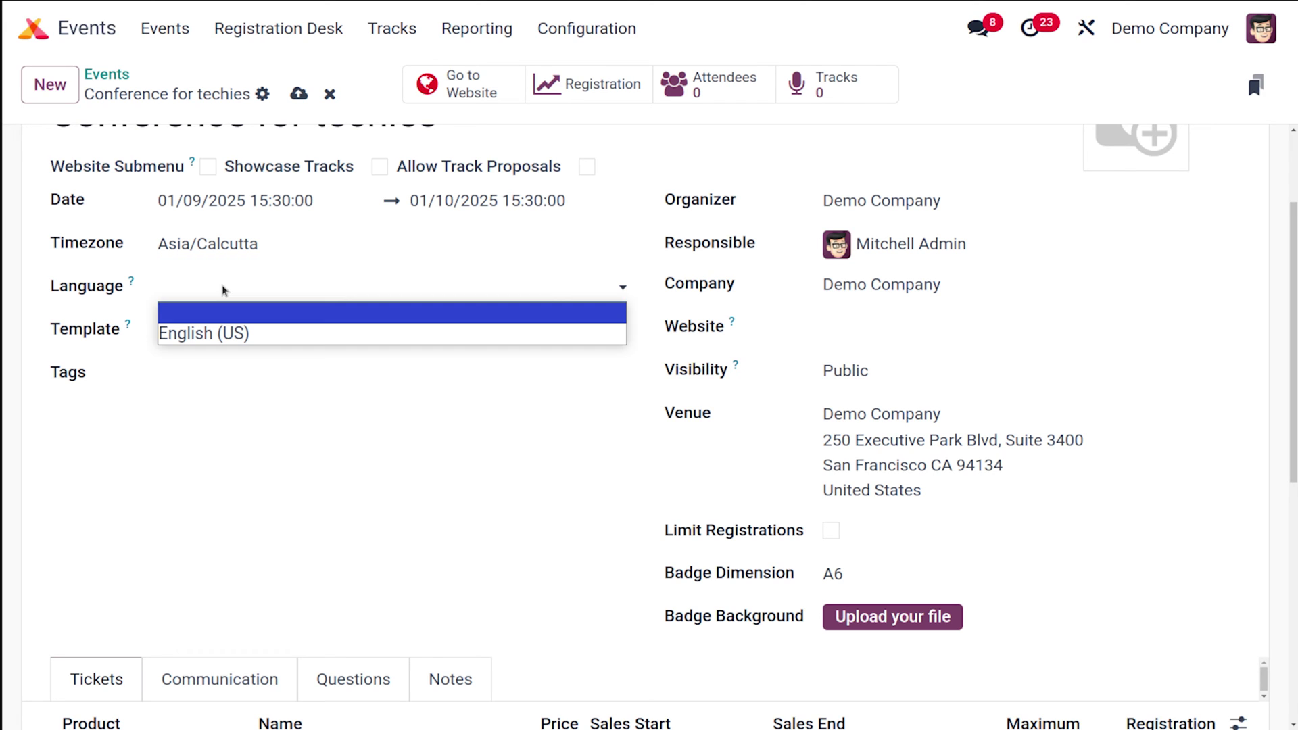
left_click(223, 288)
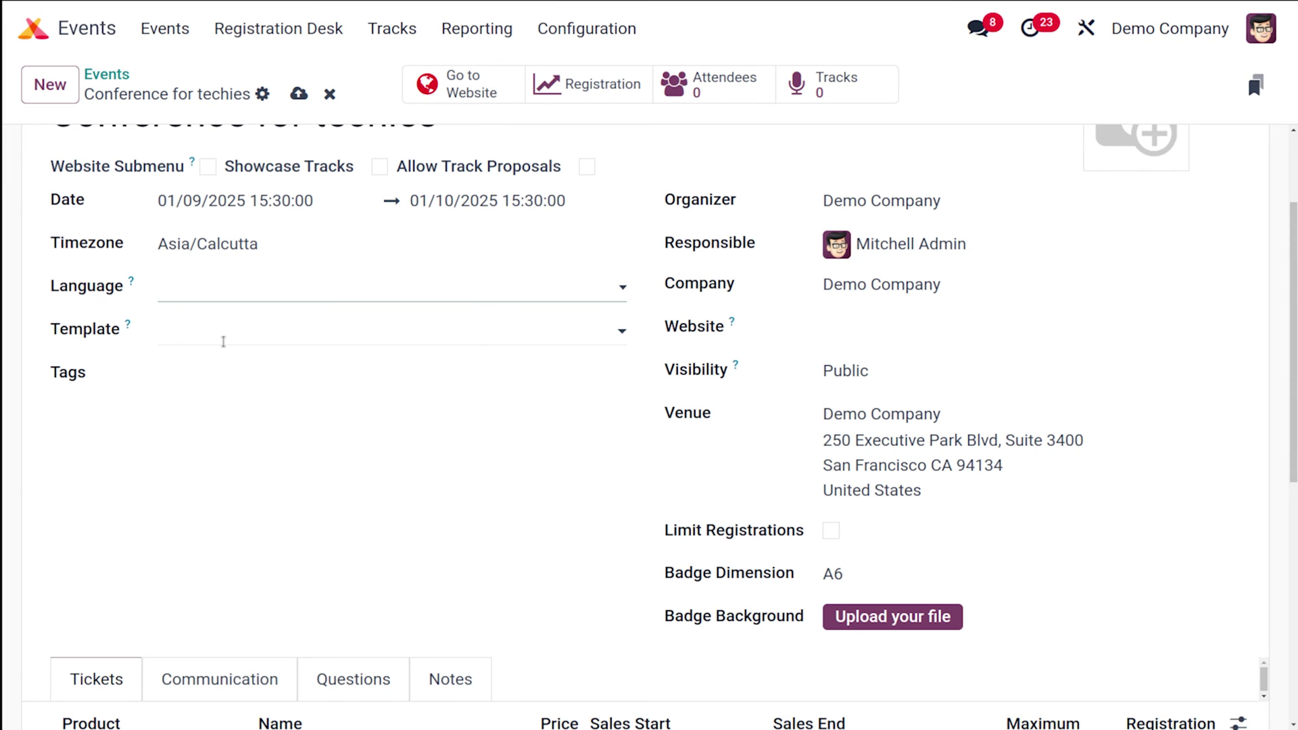
left_click(223, 341)
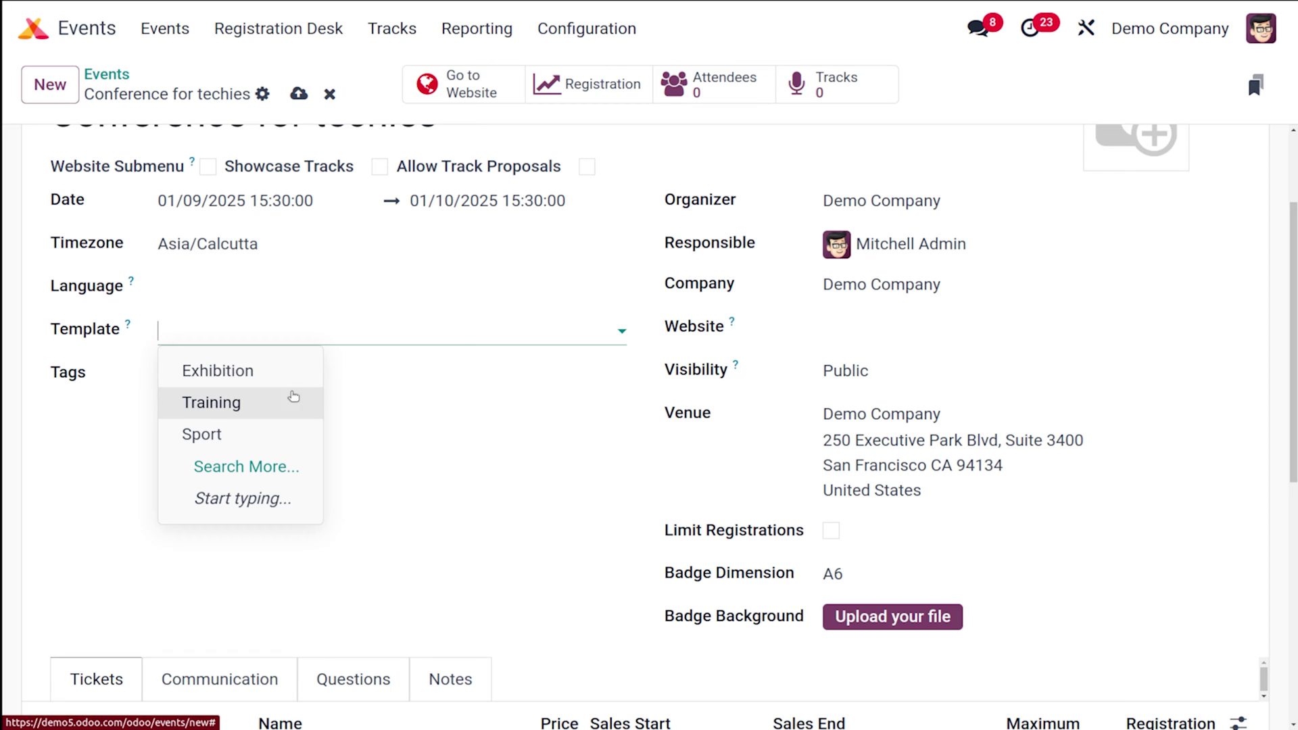
- Apply the Training template to get the Europe/Brussels timezone, then clear the template field
scroll(496, 382, "down", 1)
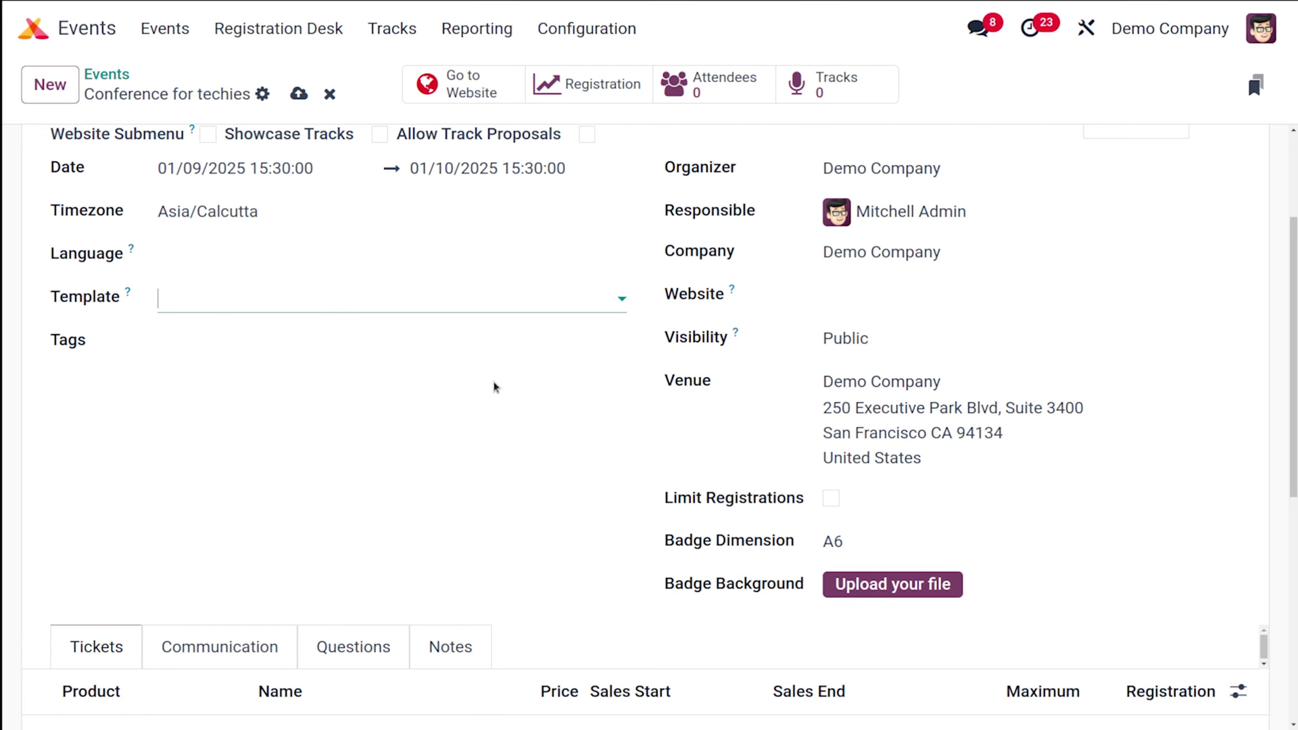
scroll(261, 447, "down", 3)
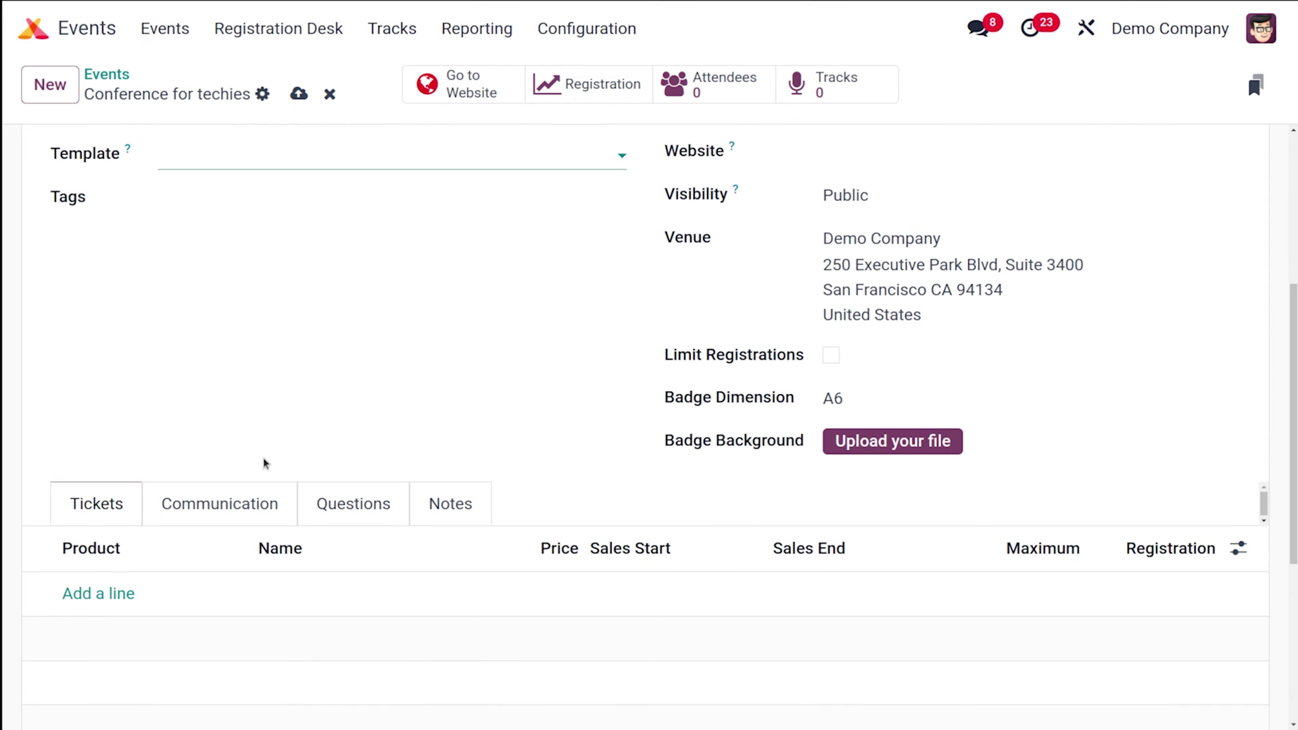
left_click(229, 145)
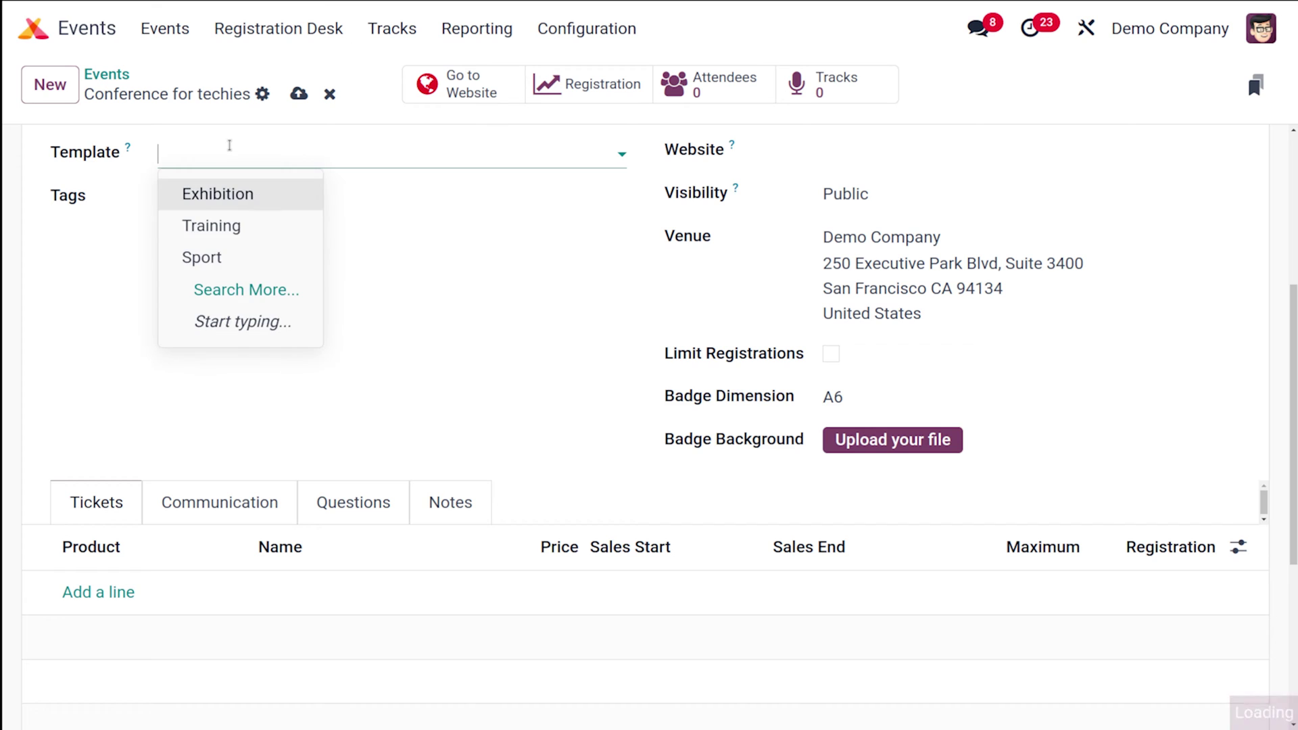
left_click(257, 236)
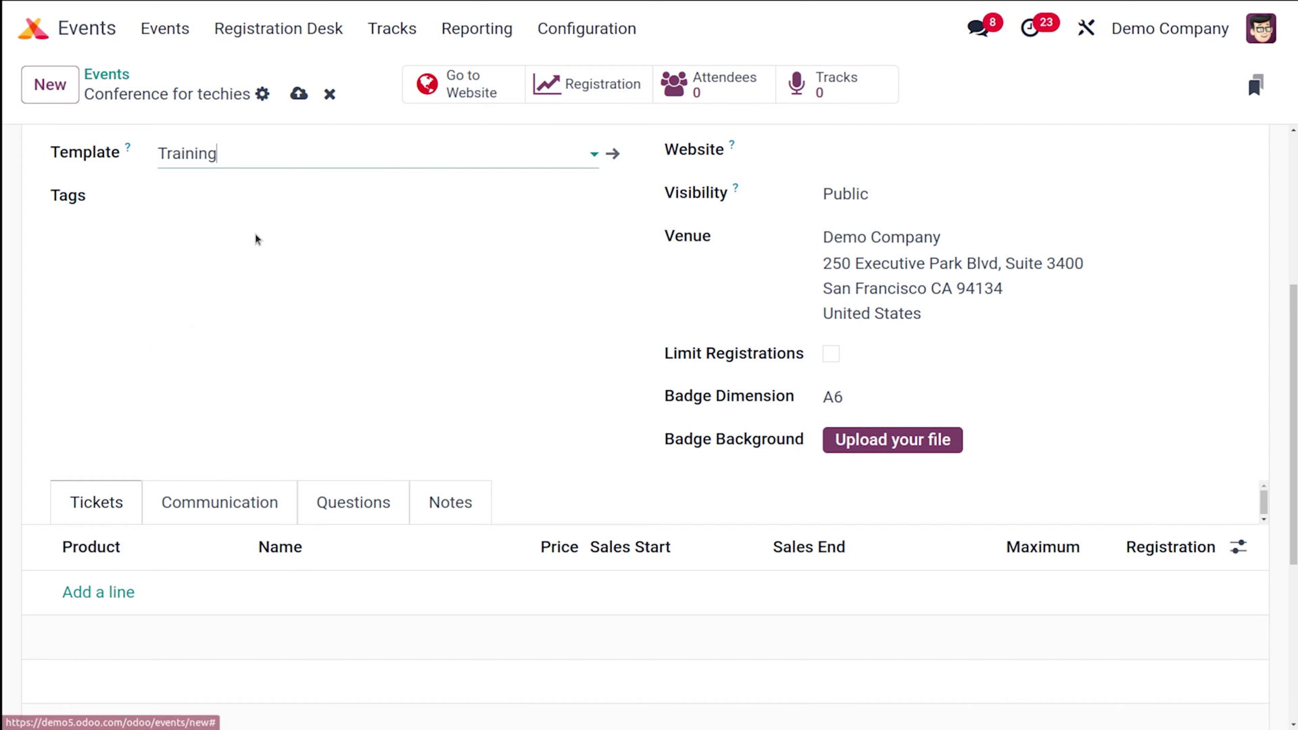
left_click(292, 463)
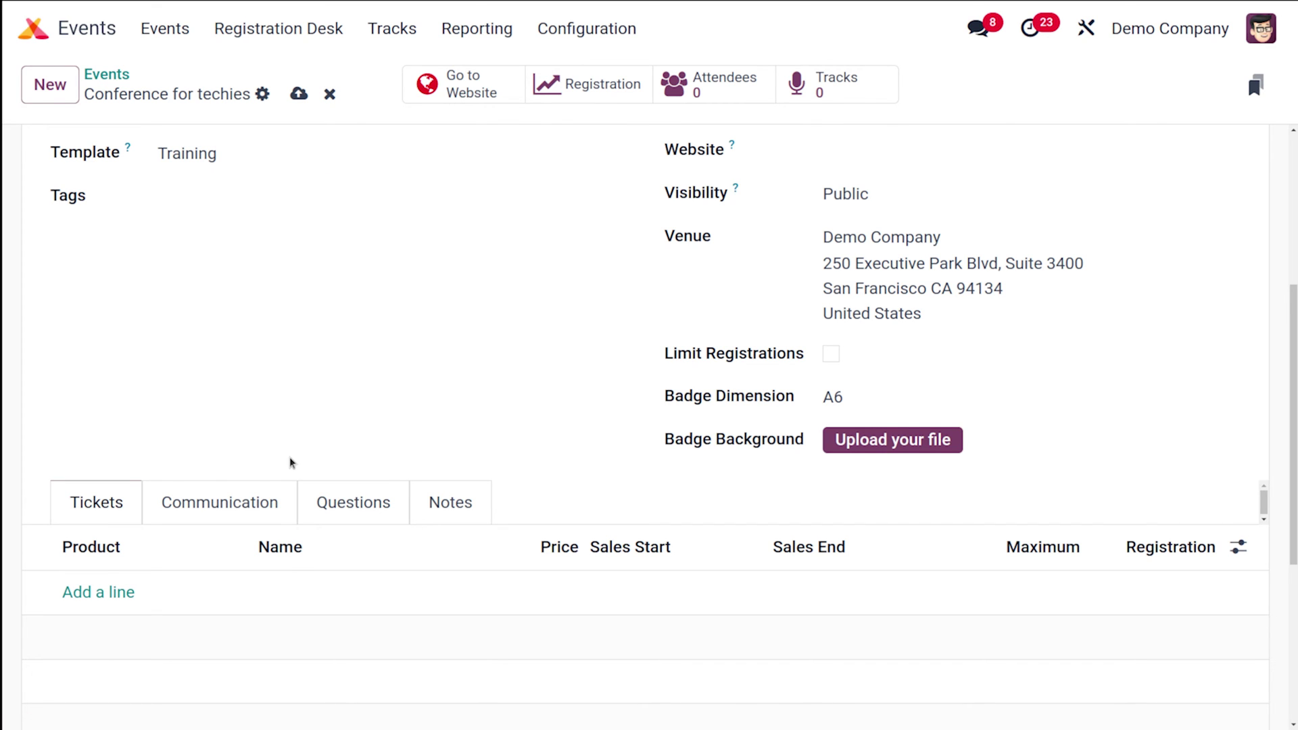
scroll(292, 463, "up", 5)
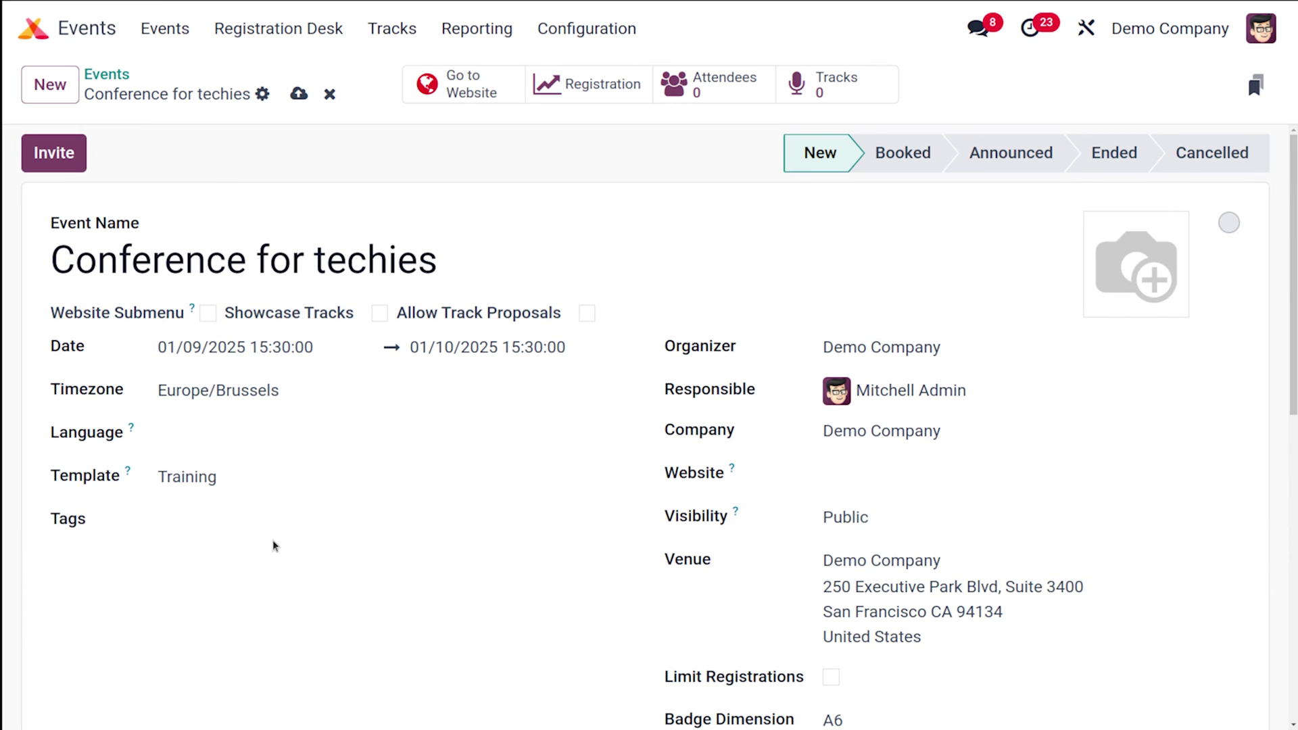
double_click(230, 475)
key("BackSpace")
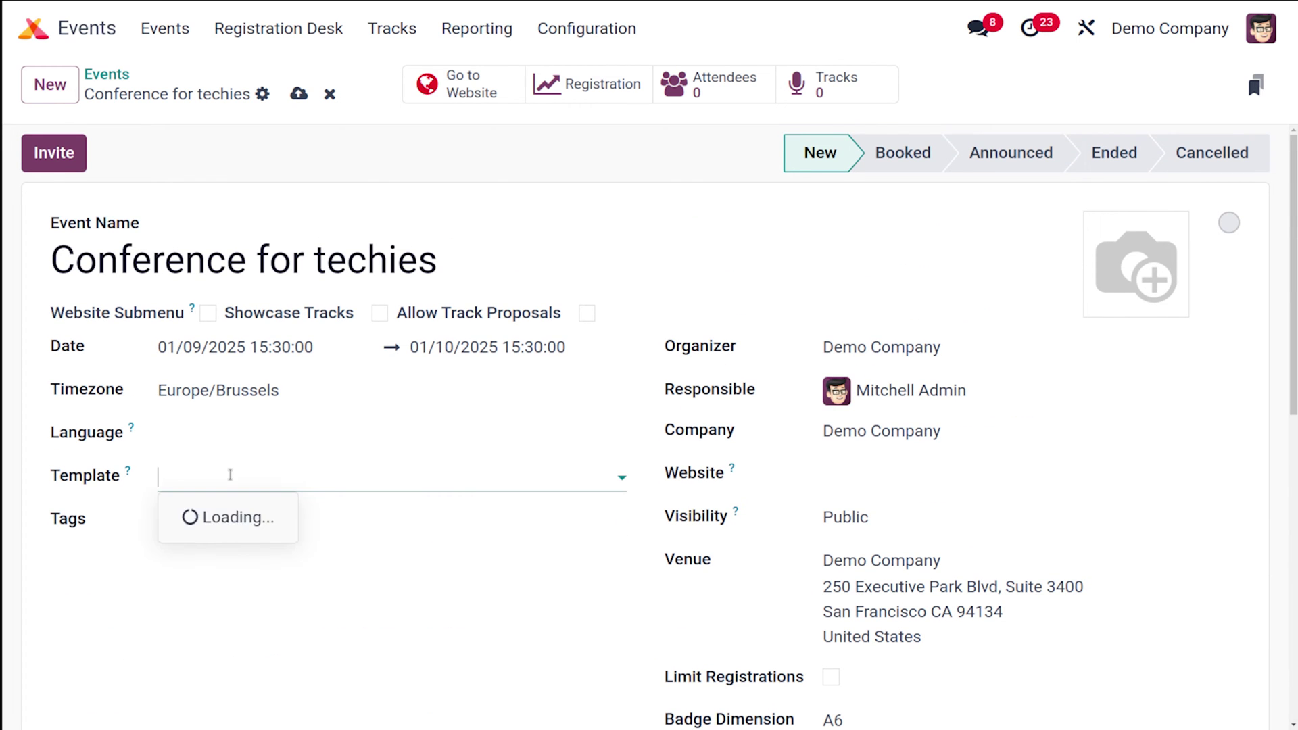
left_click(131, 593)
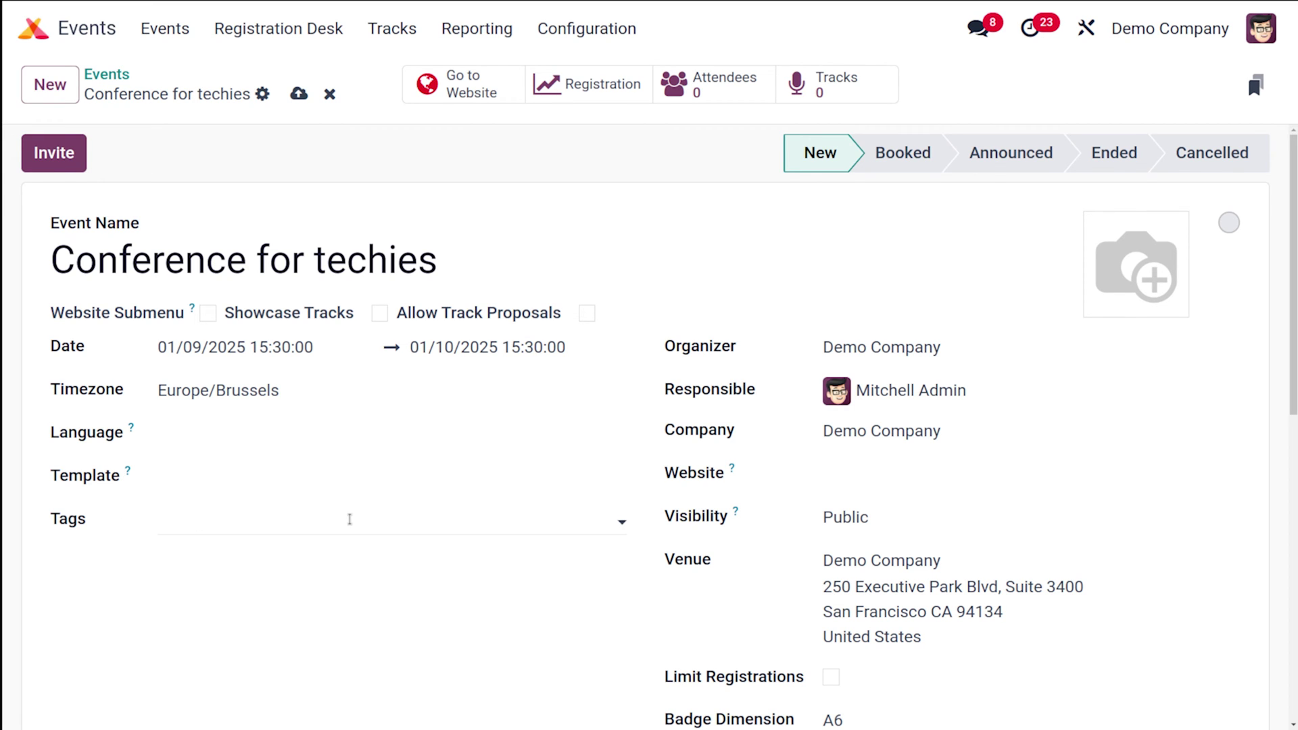
left_click(235, 511)
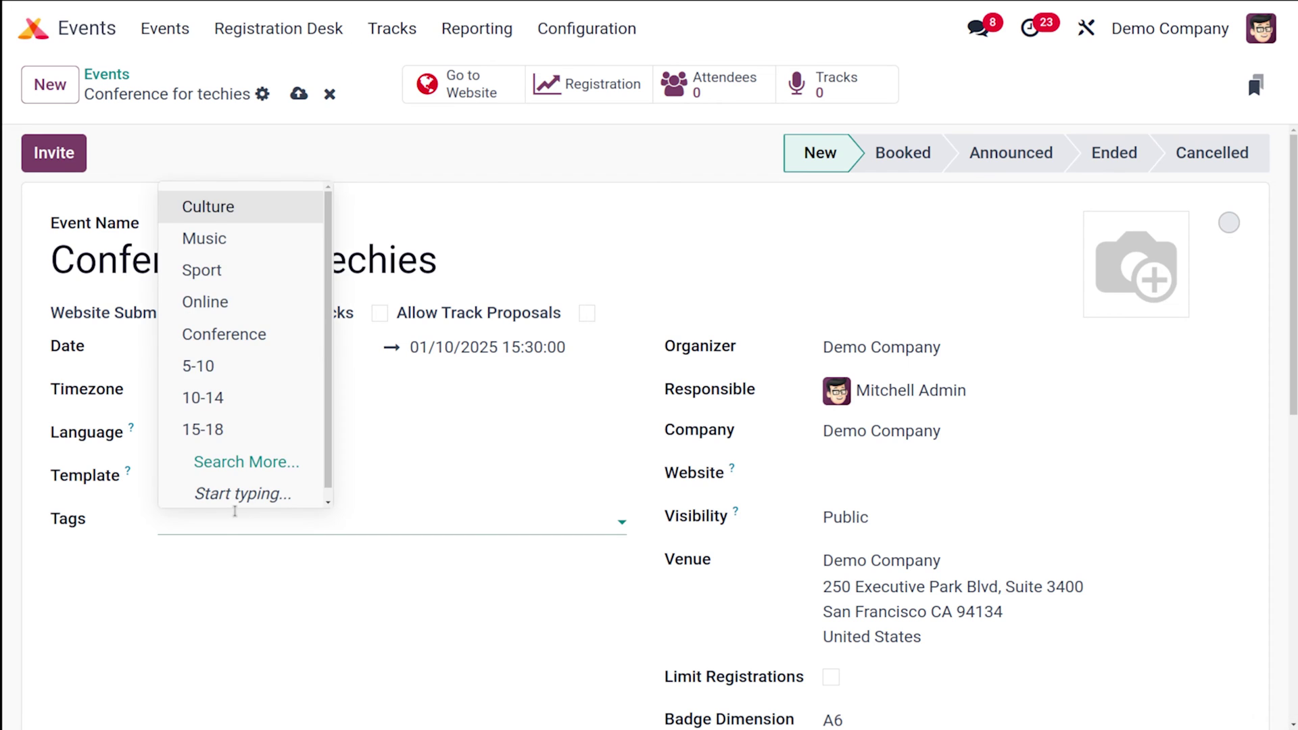
- Tag the event as Conference
left_click(247, 334)
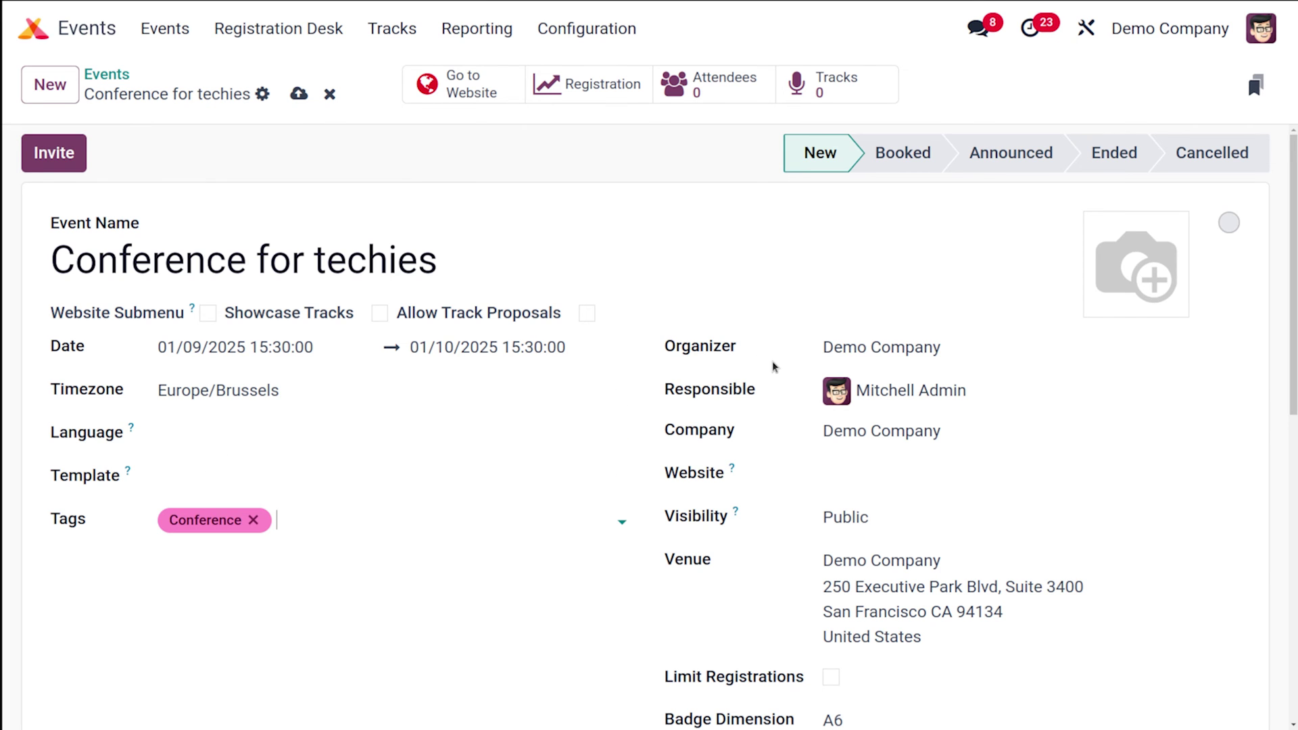
scroll(772, 363, "down", 1)
scroll(774, 367, "up", 1)
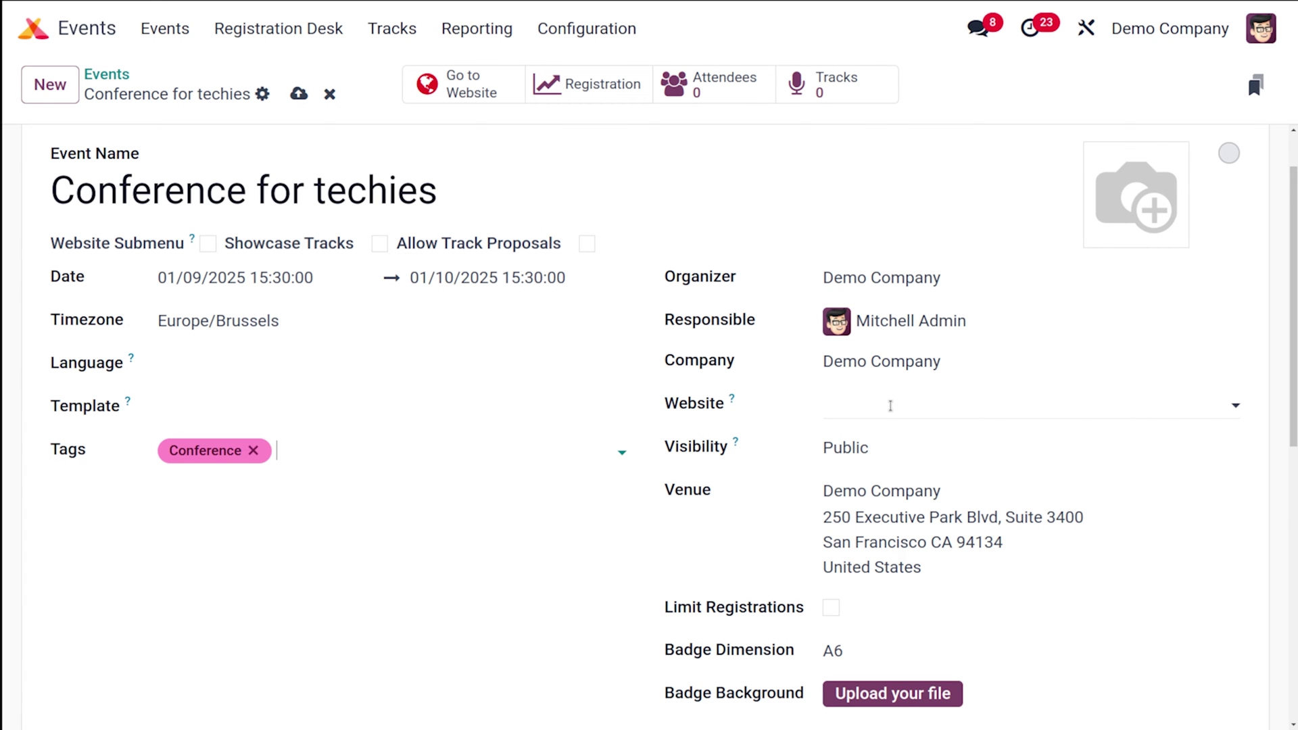
scroll(890, 406, "down", 1)
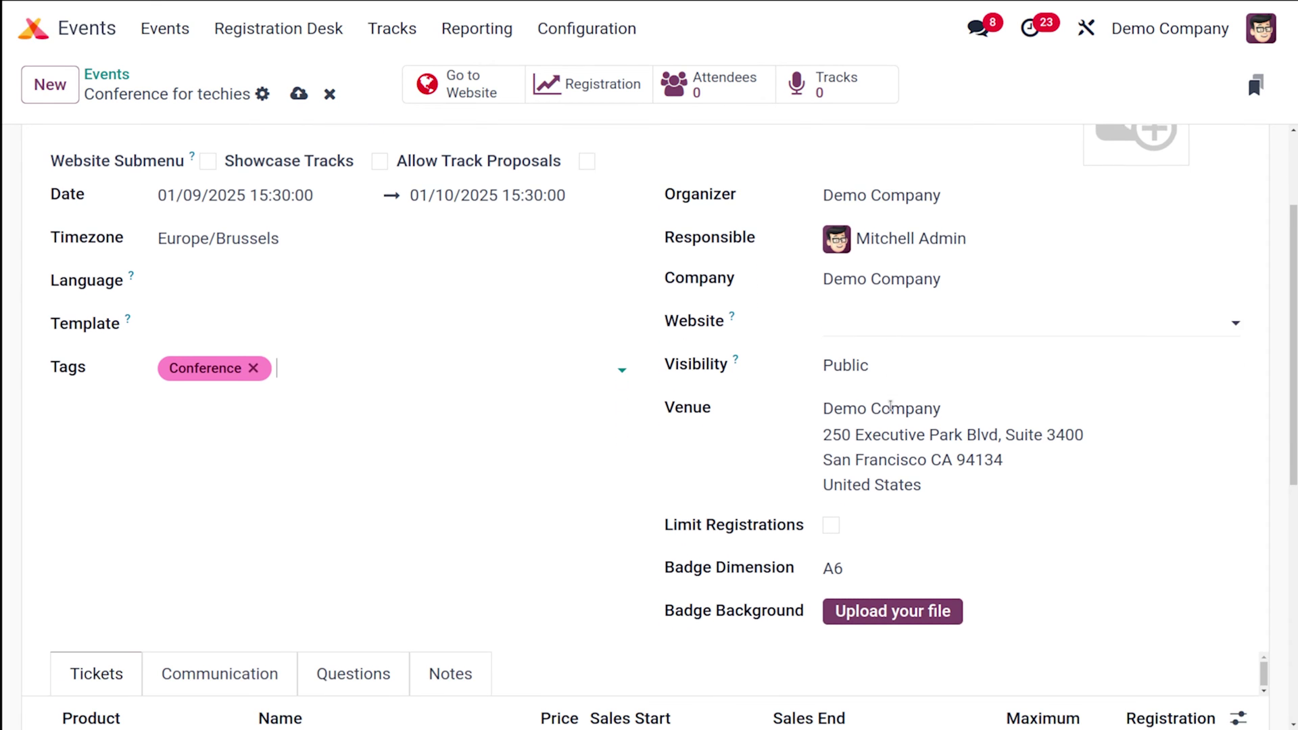
- Keep the event visibility set to Public
left_click(903, 369)
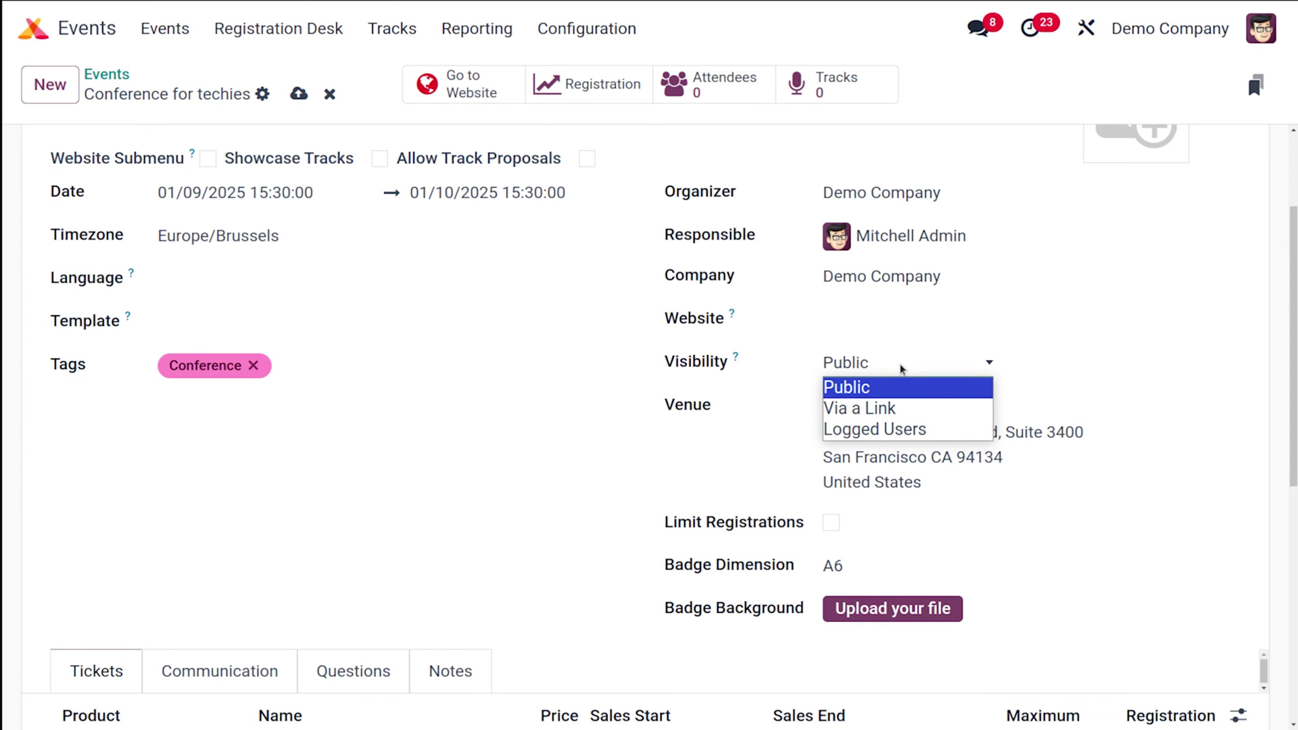
left_click(1043, 393)
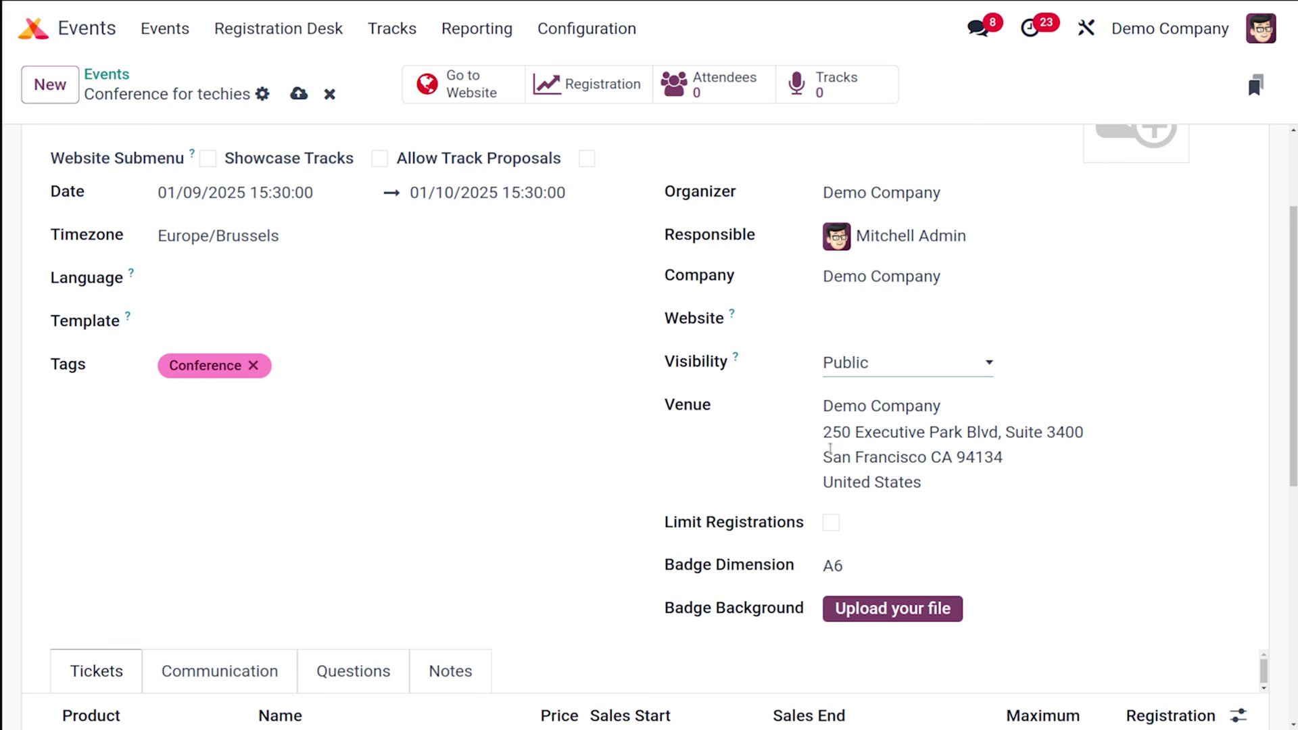
scroll(833, 452, "down", 4)
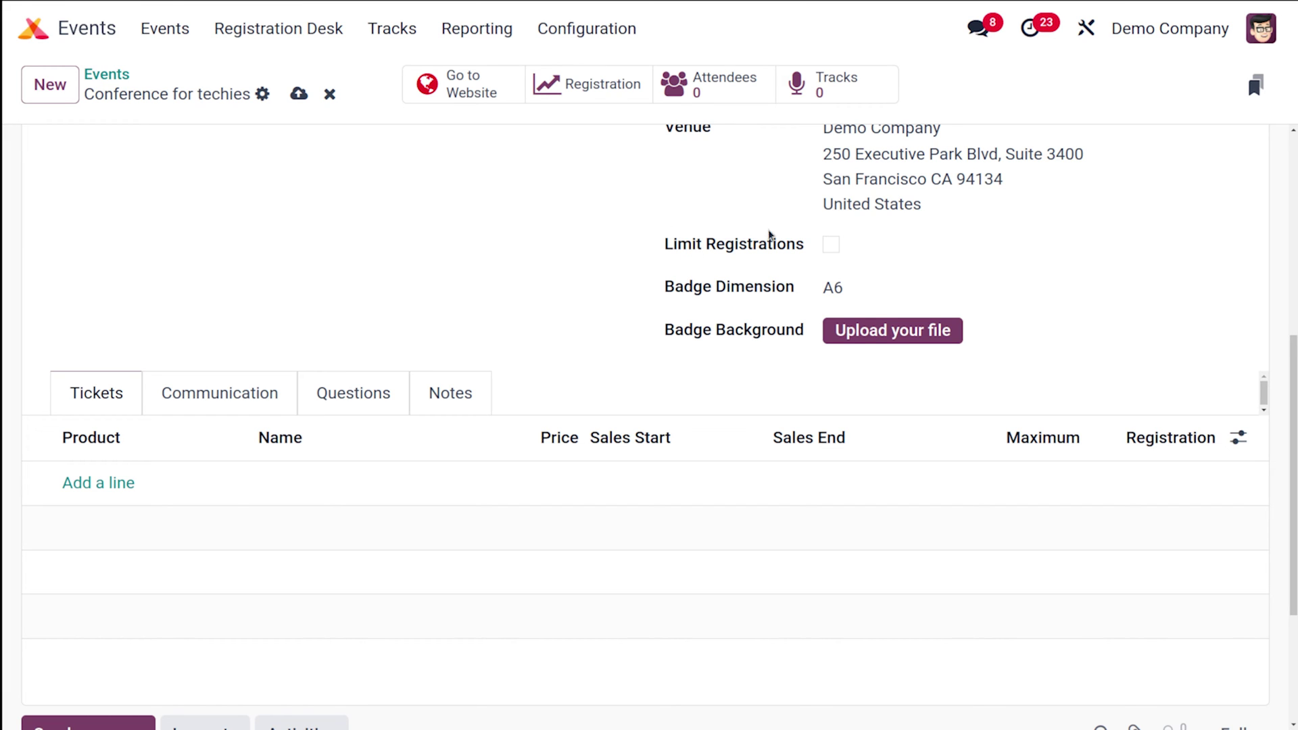
- Turn on Limit Registrations with a maximum of 50 attendees, leaving badge size A6
left_click(832, 245)
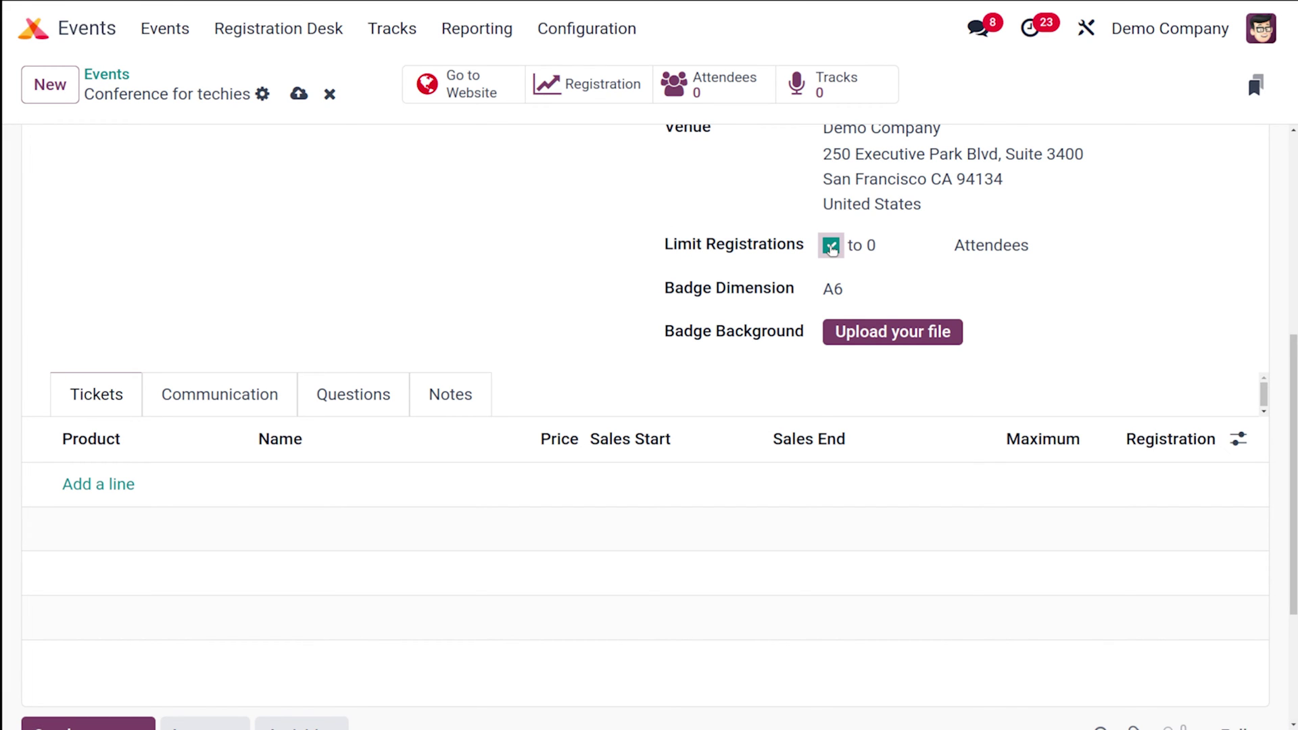
left_click(912, 247)
type("50")
left_click(938, 401)
left_click(939, 301)
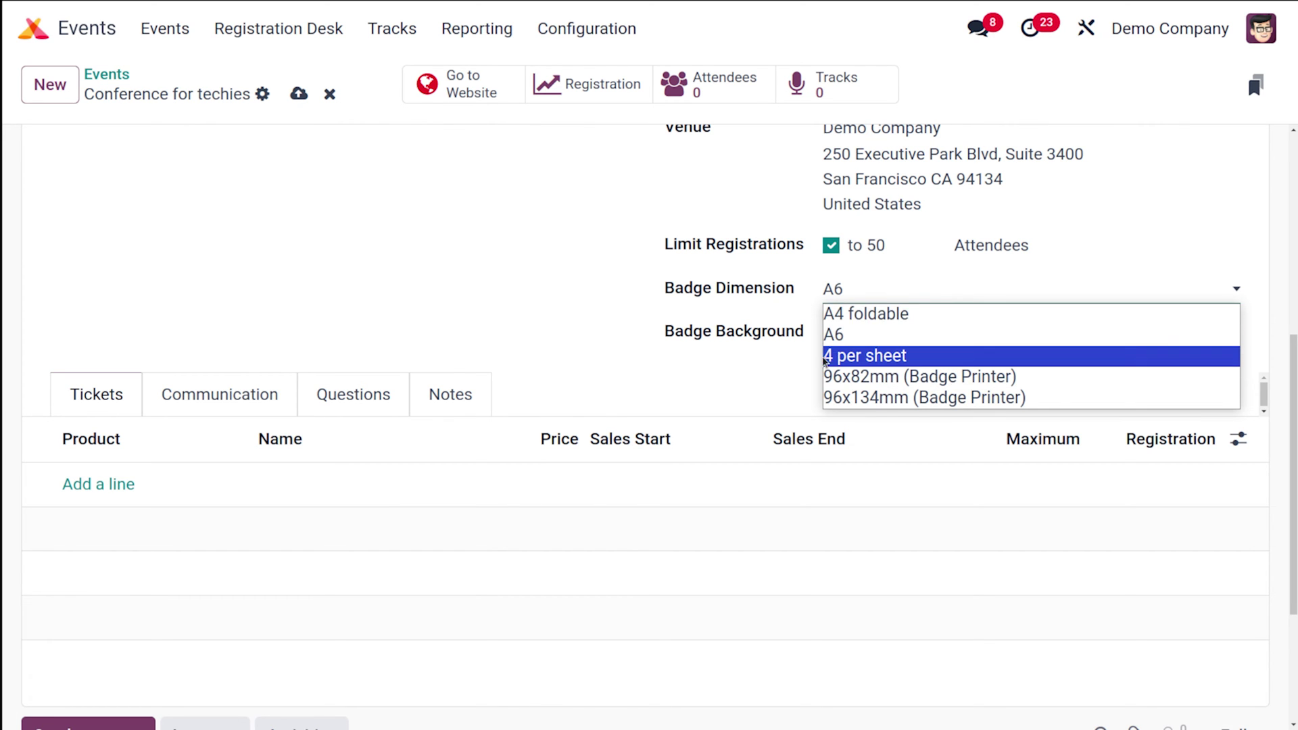
left_click(775, 380)
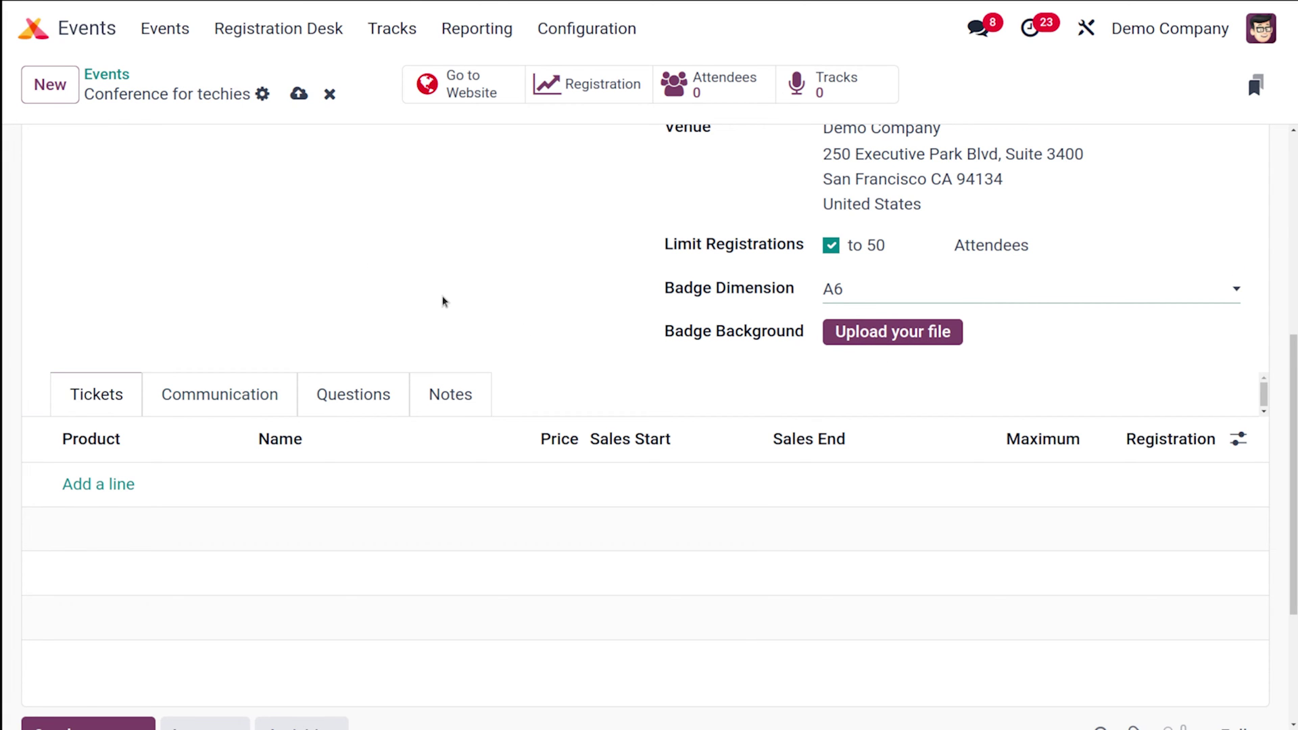
scroll(443, 301, "down", 2)
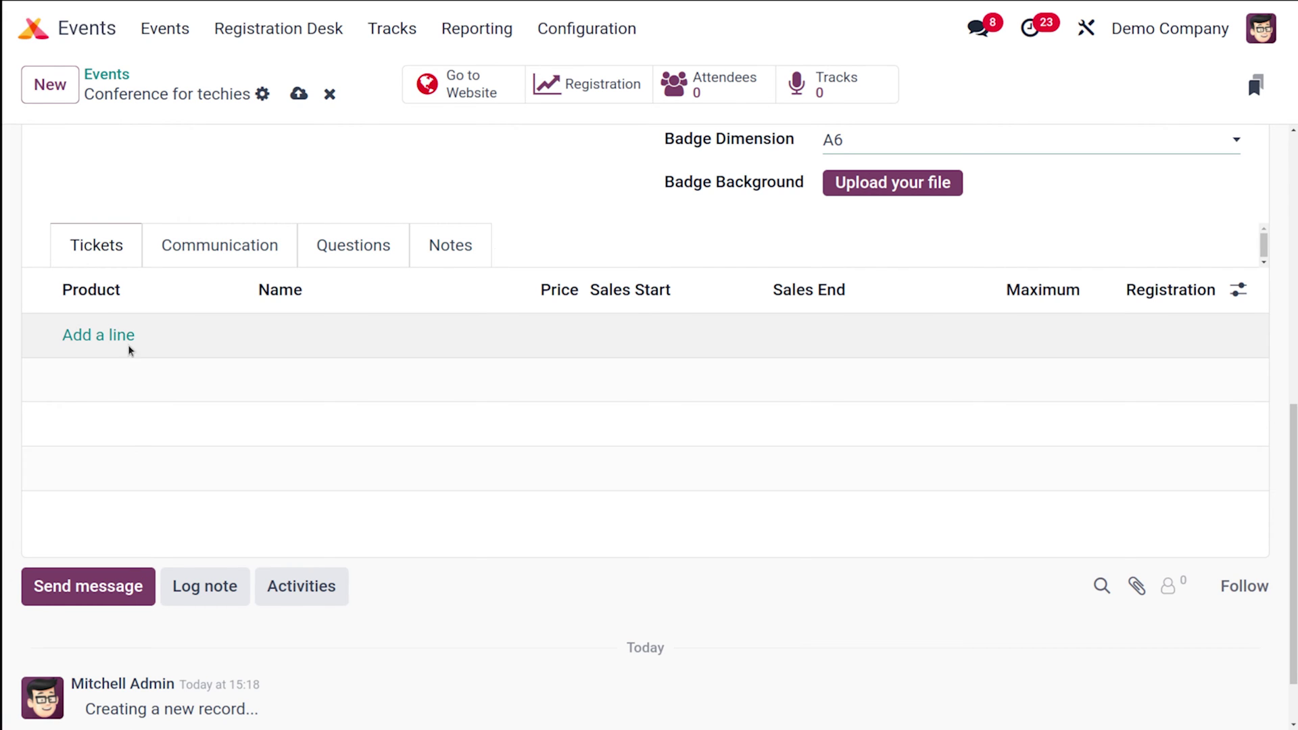
left_click(128, 338)
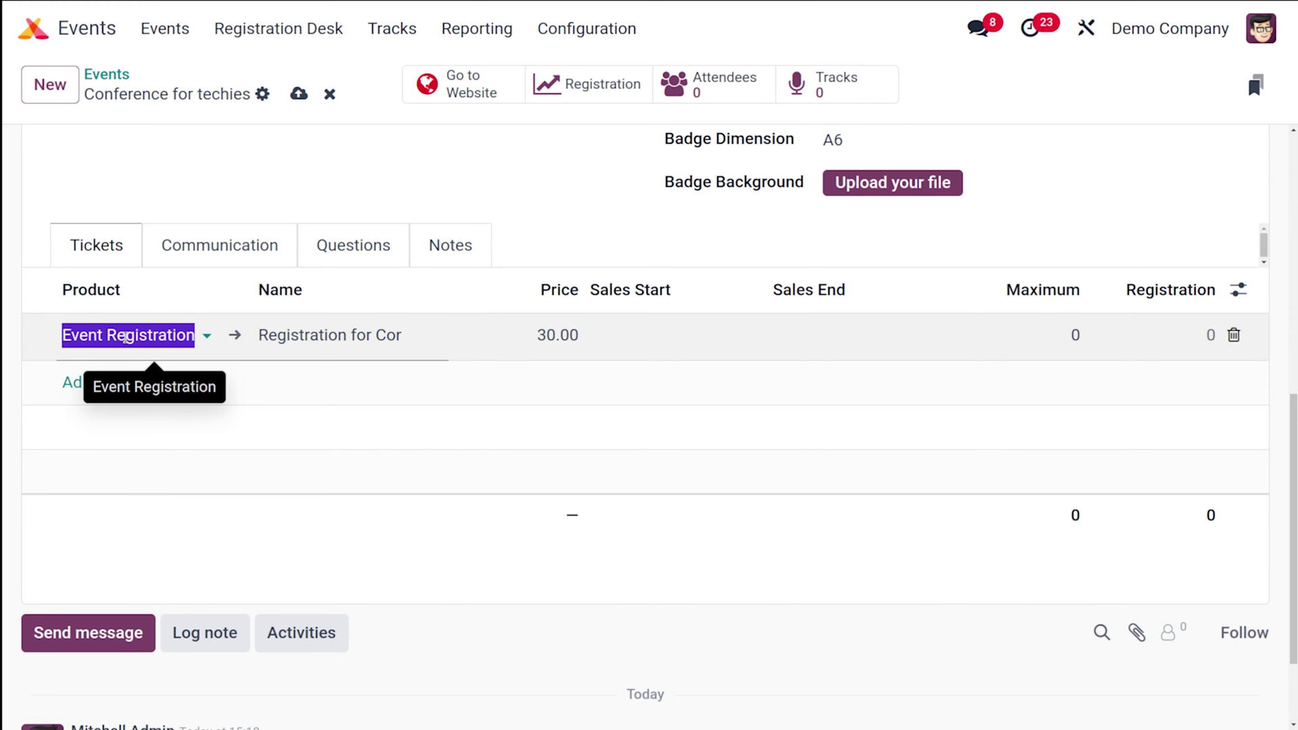
- Add an Event Registration ticket at 30.00 limited to 10 seats
left_click(126, 336)
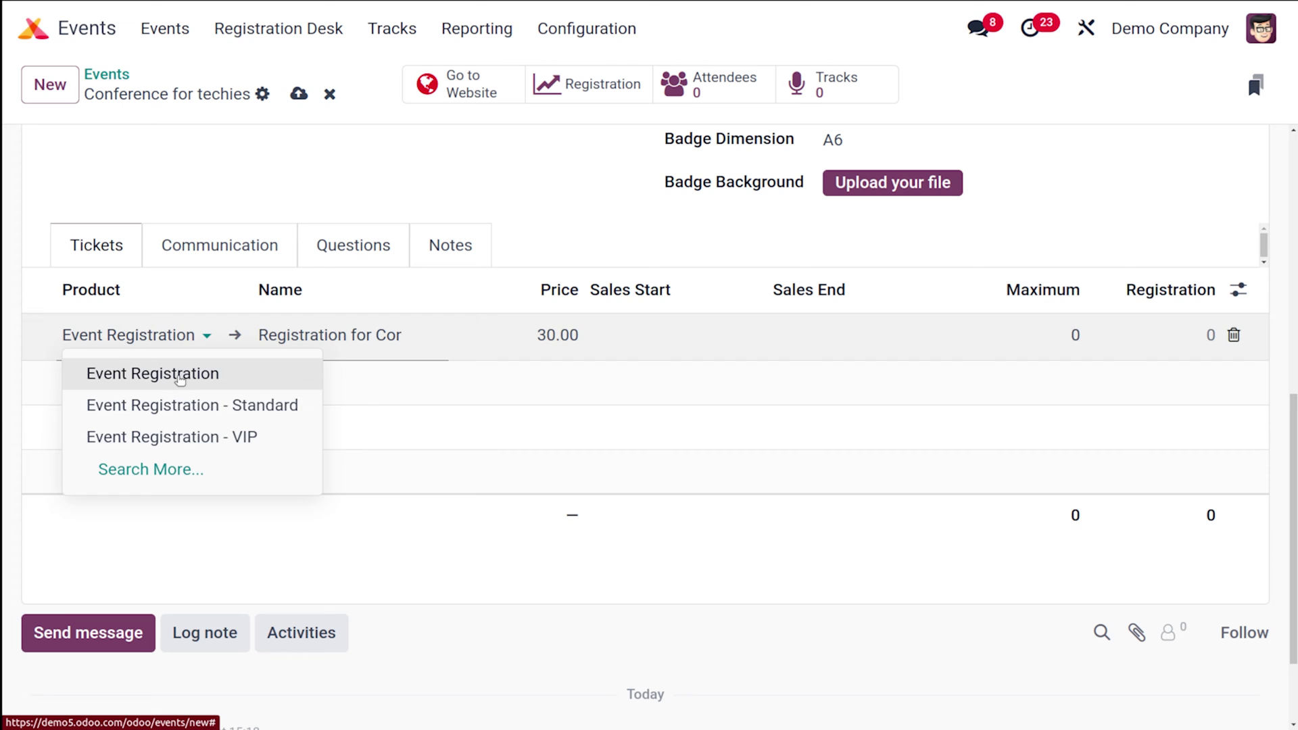
left_click(180, 376)
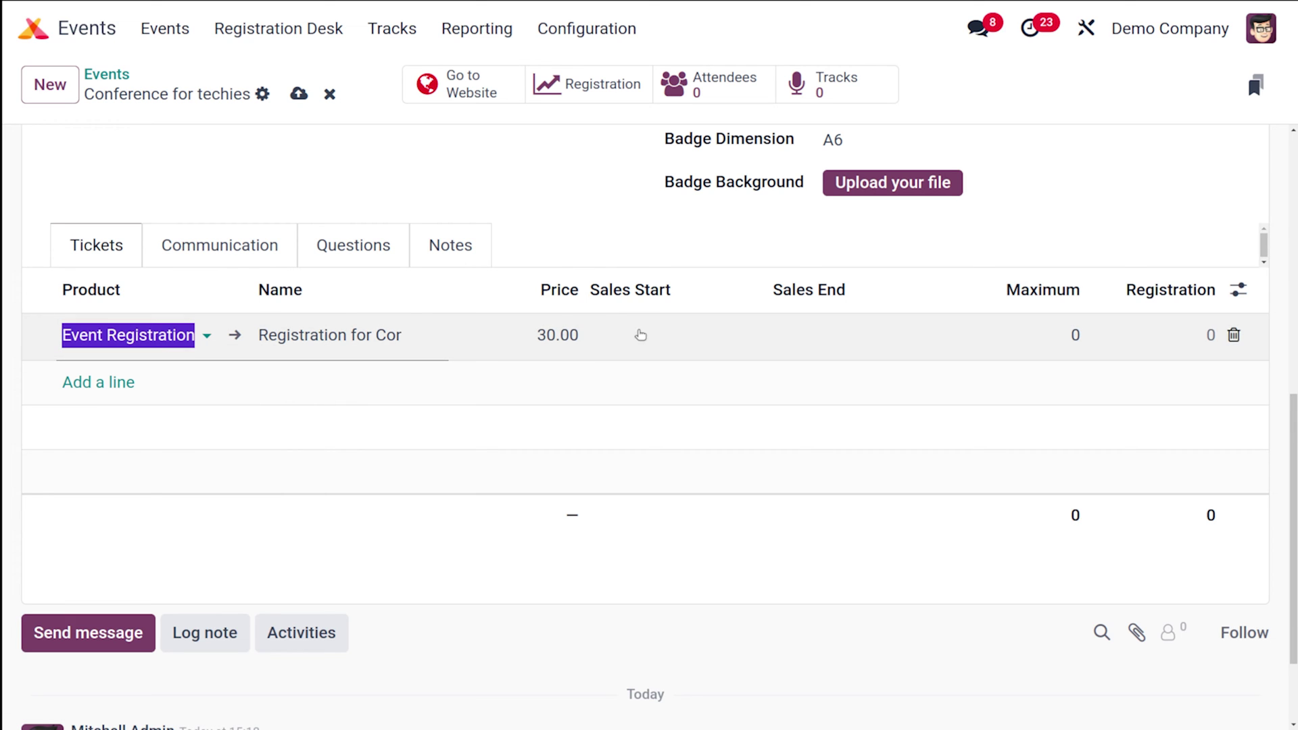
left_click(1078, 327)
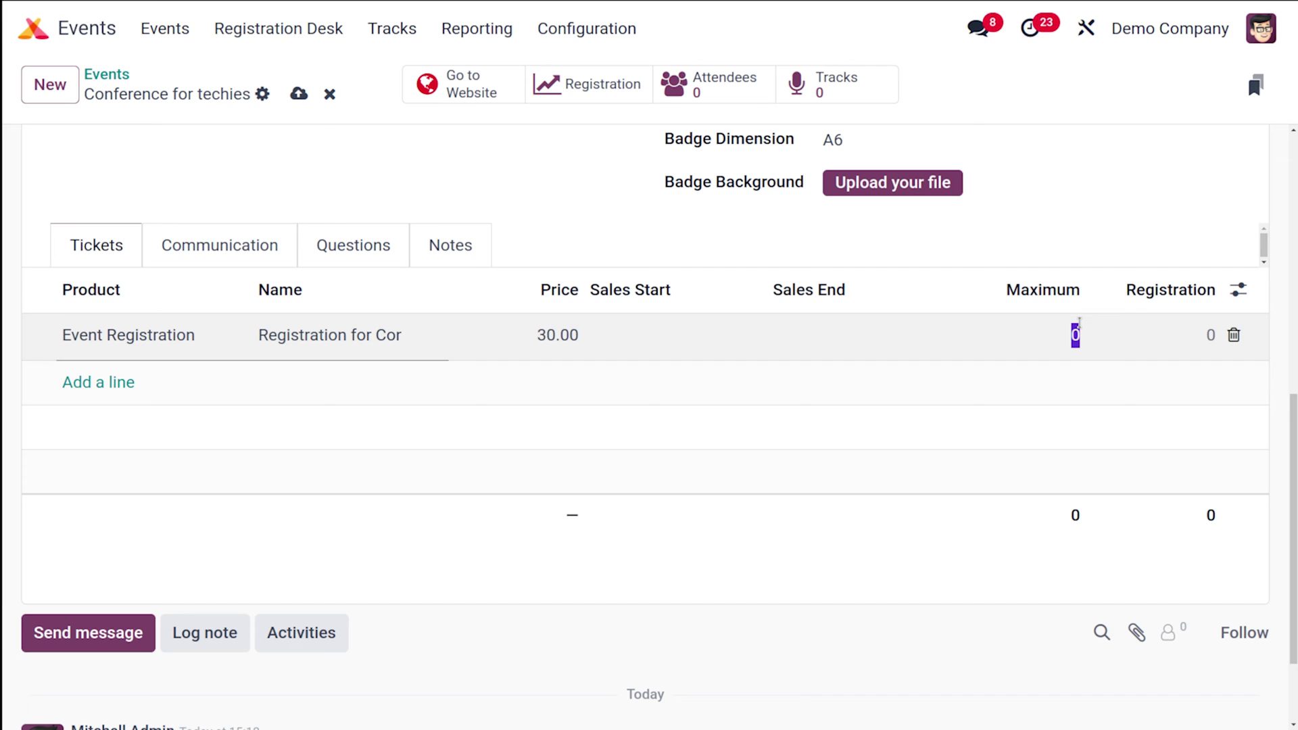
type("10")
left_click(767, 632)
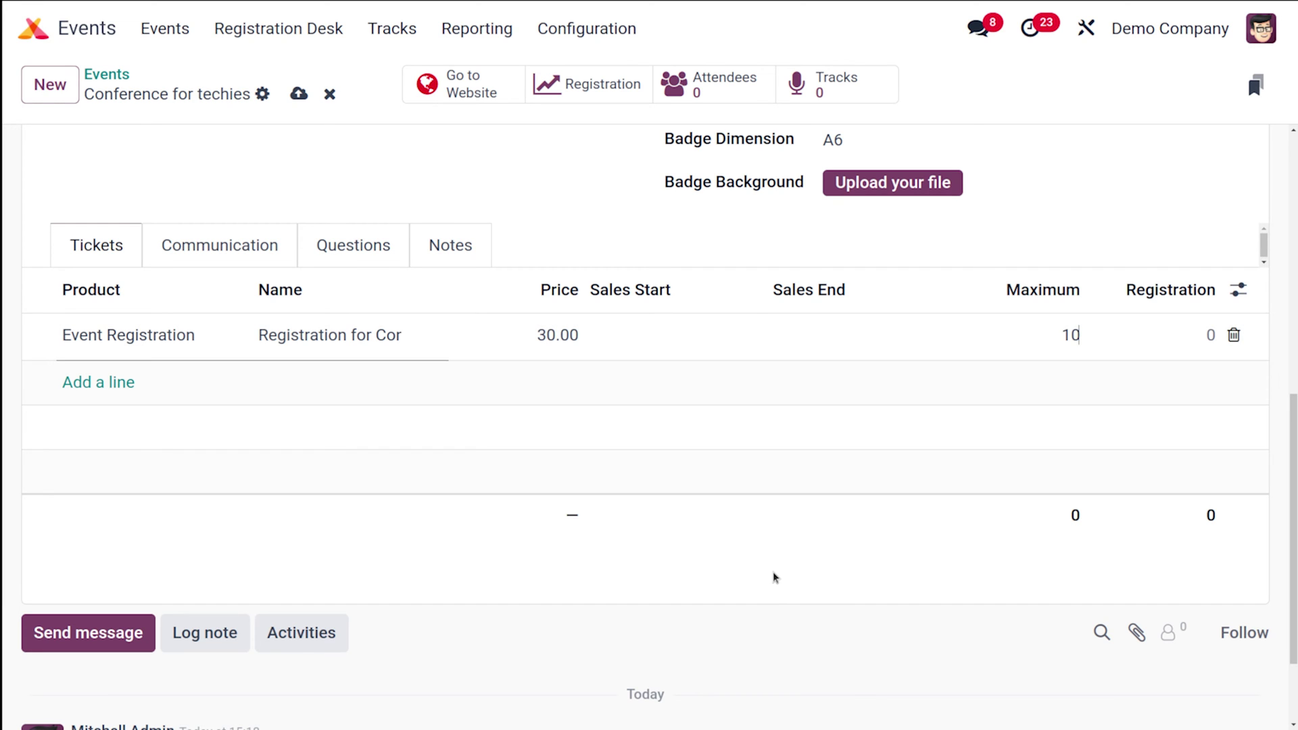
- Add a Standard ticket priced 50.00 with 10 seats
left_click(83, 382)
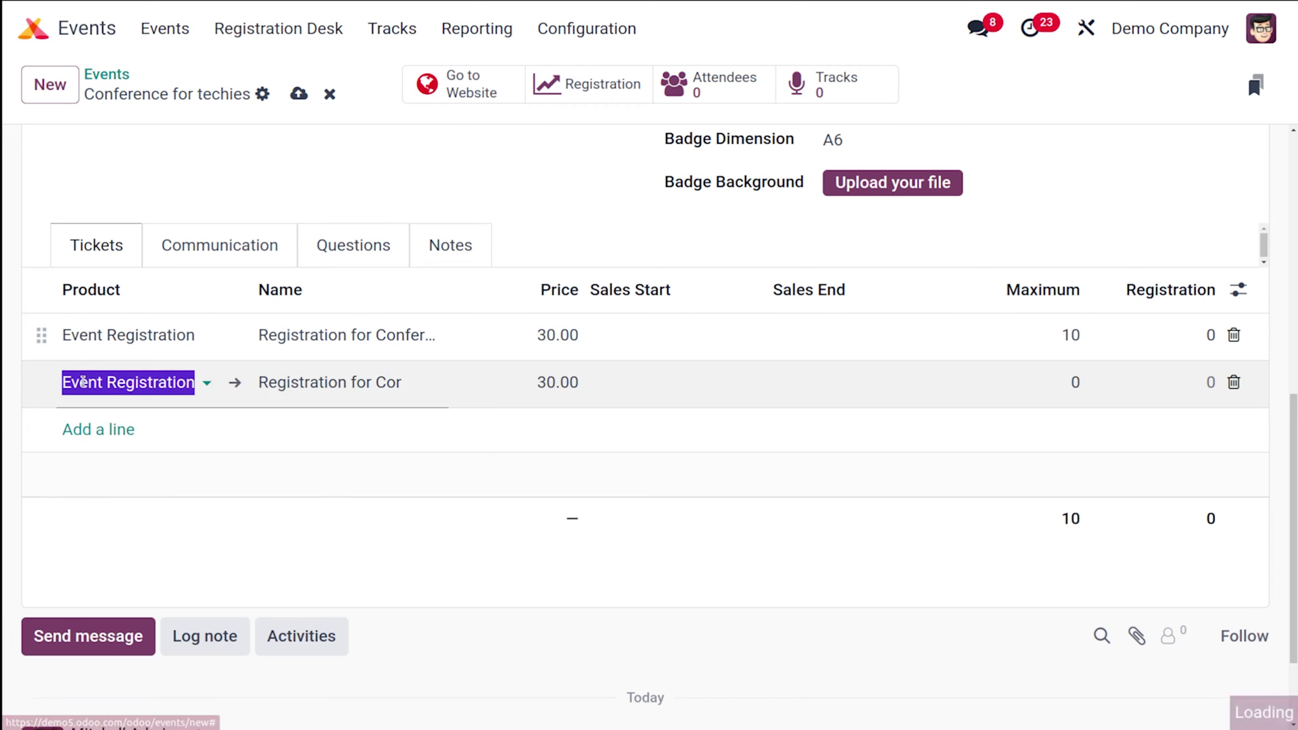
left_click(169, 379)
left_click(183, 455)
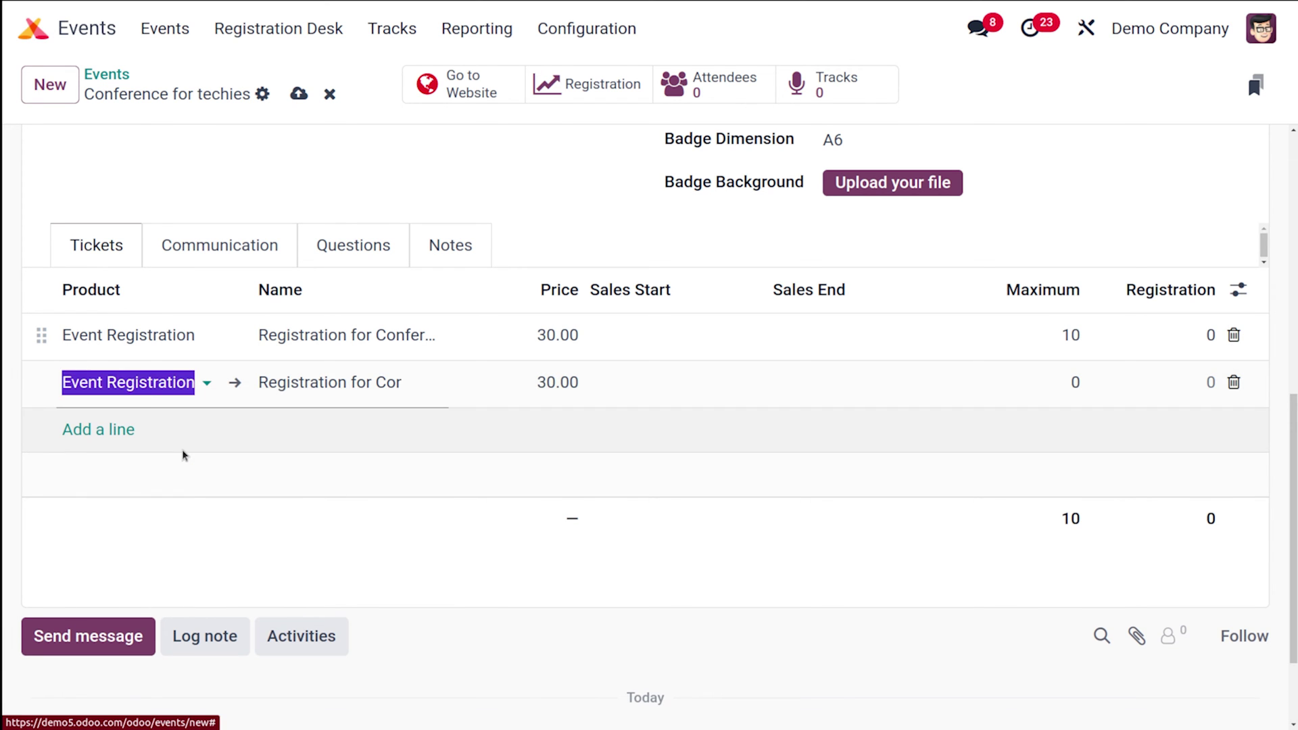
left_click(548, 382)
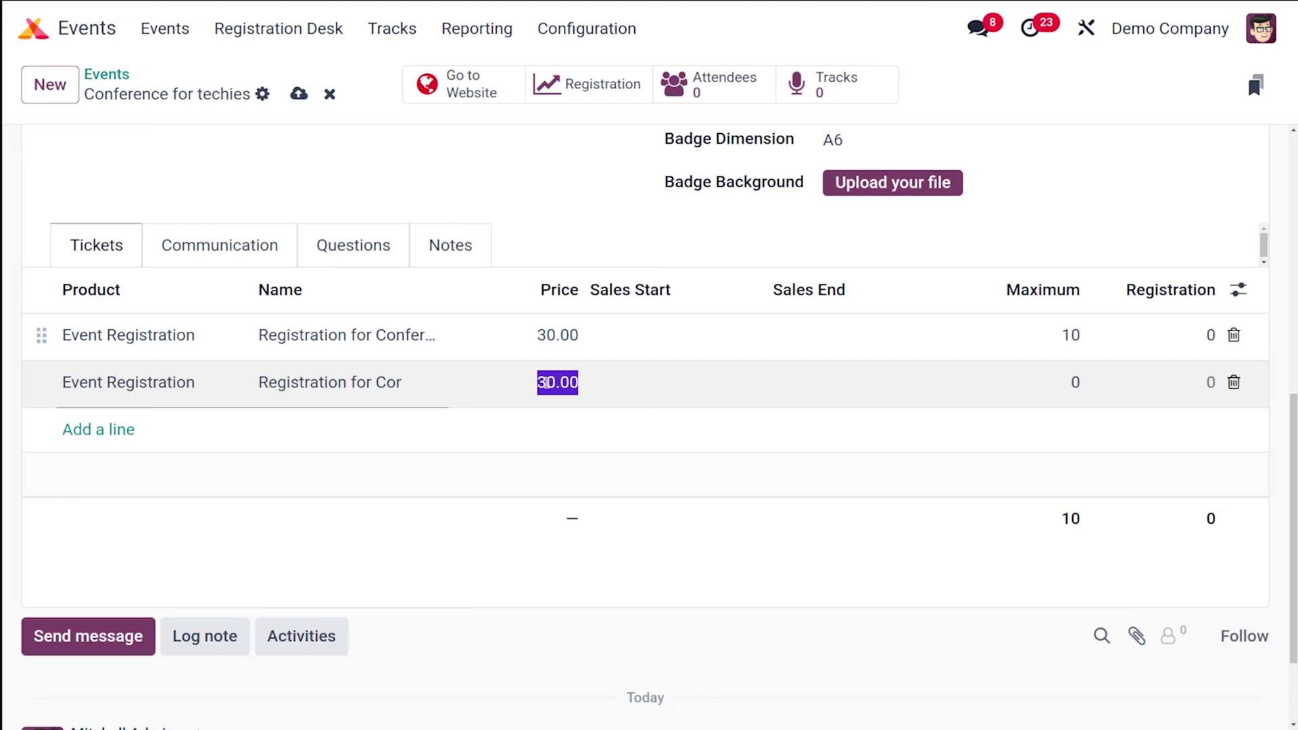
type("50")
left_click(871, 576)
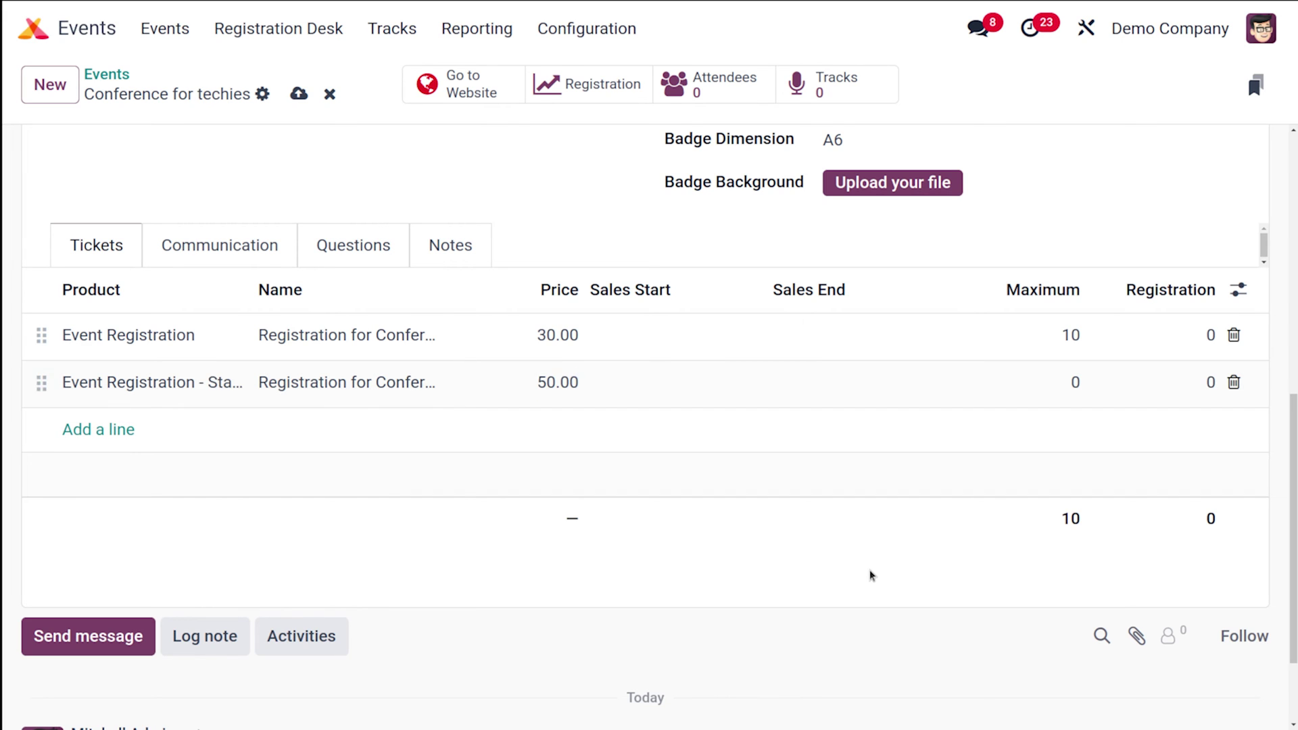
left_click(1075, 382)
type("10")
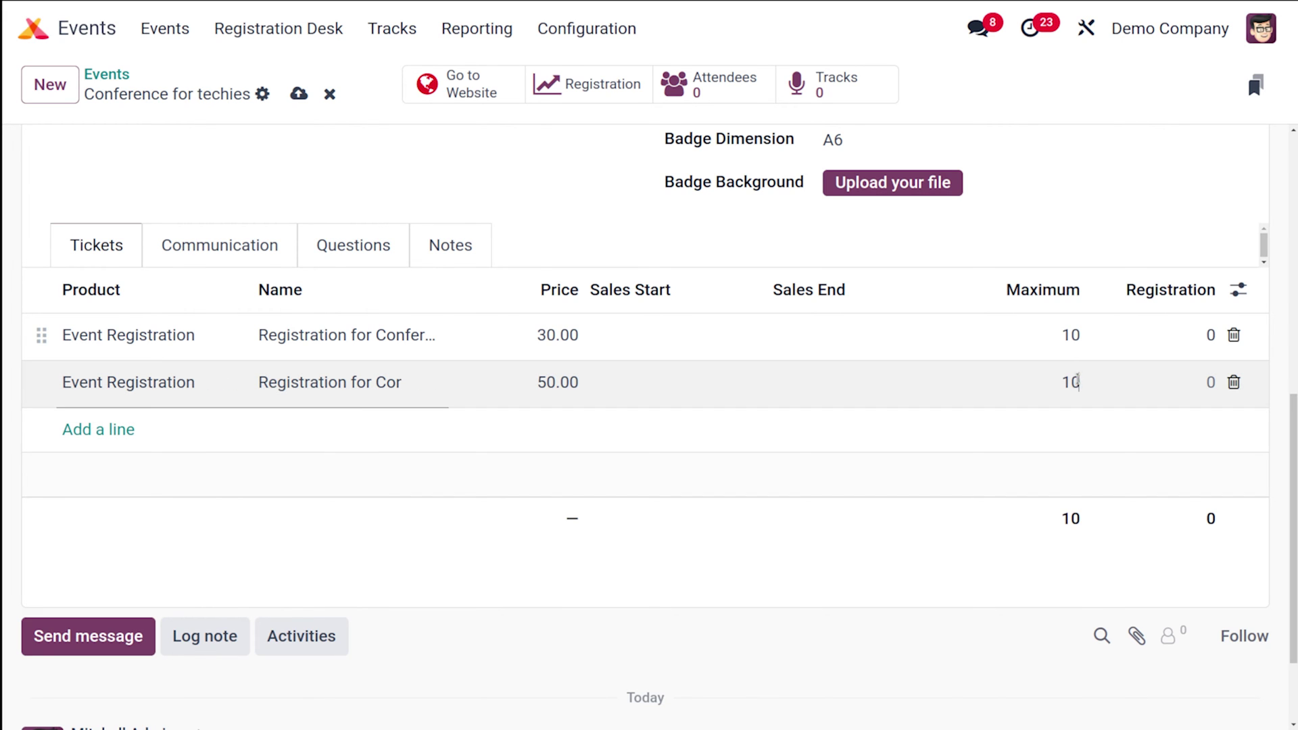
left_click(974, 498)
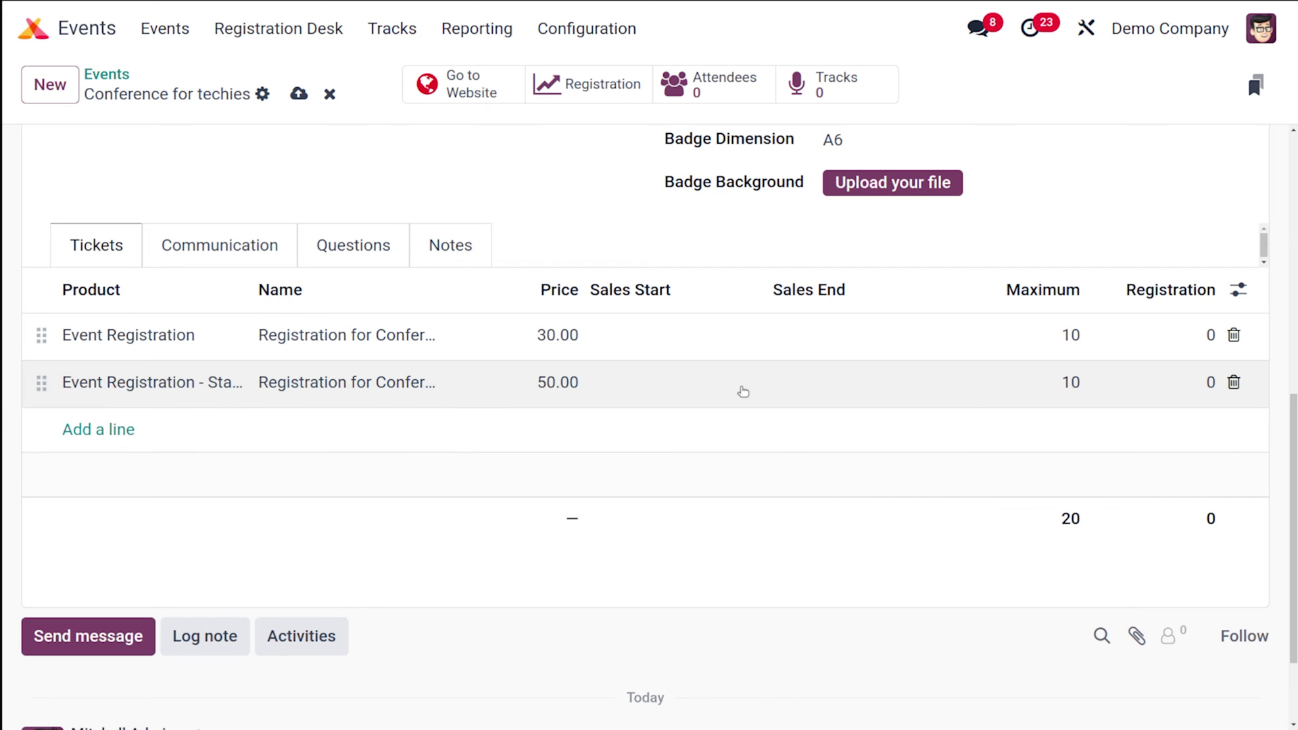
- Add a VIP ticket at 100.00 with 30 seats
left_click(91, 429)
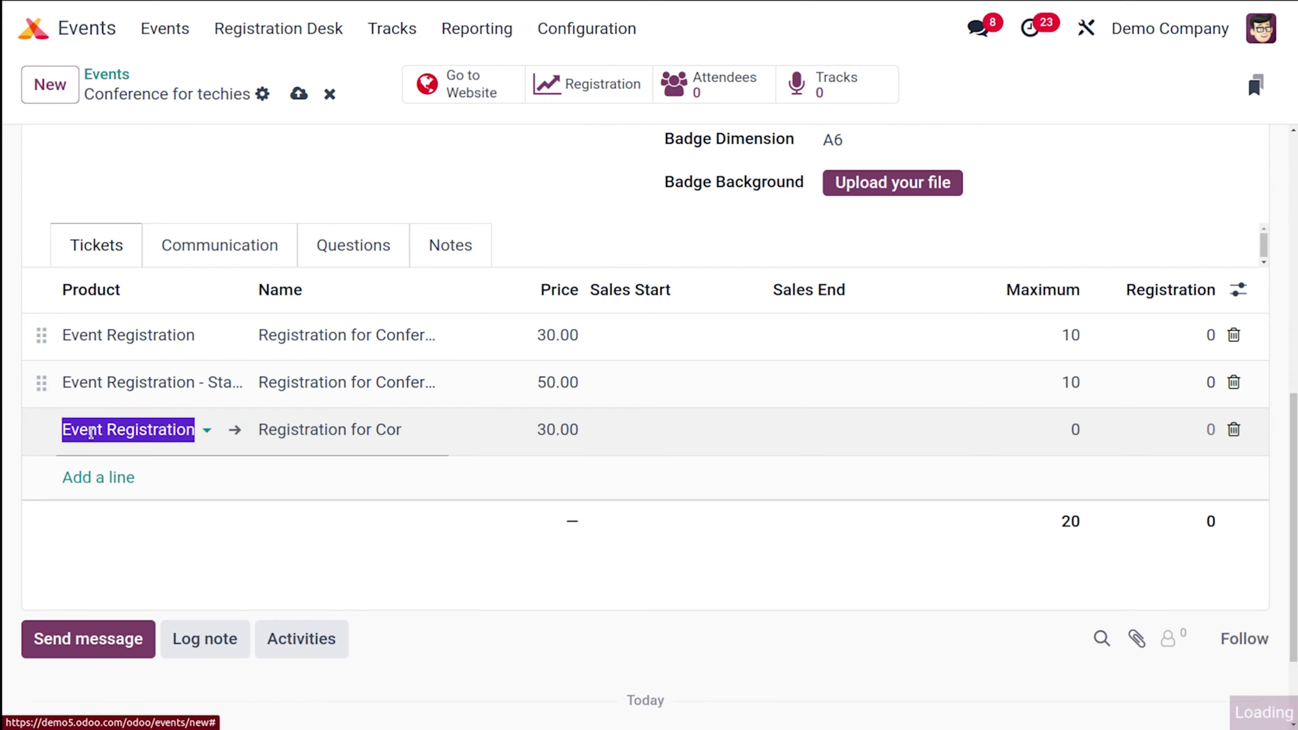
left_click(90, 433)
left_click(229, 533)
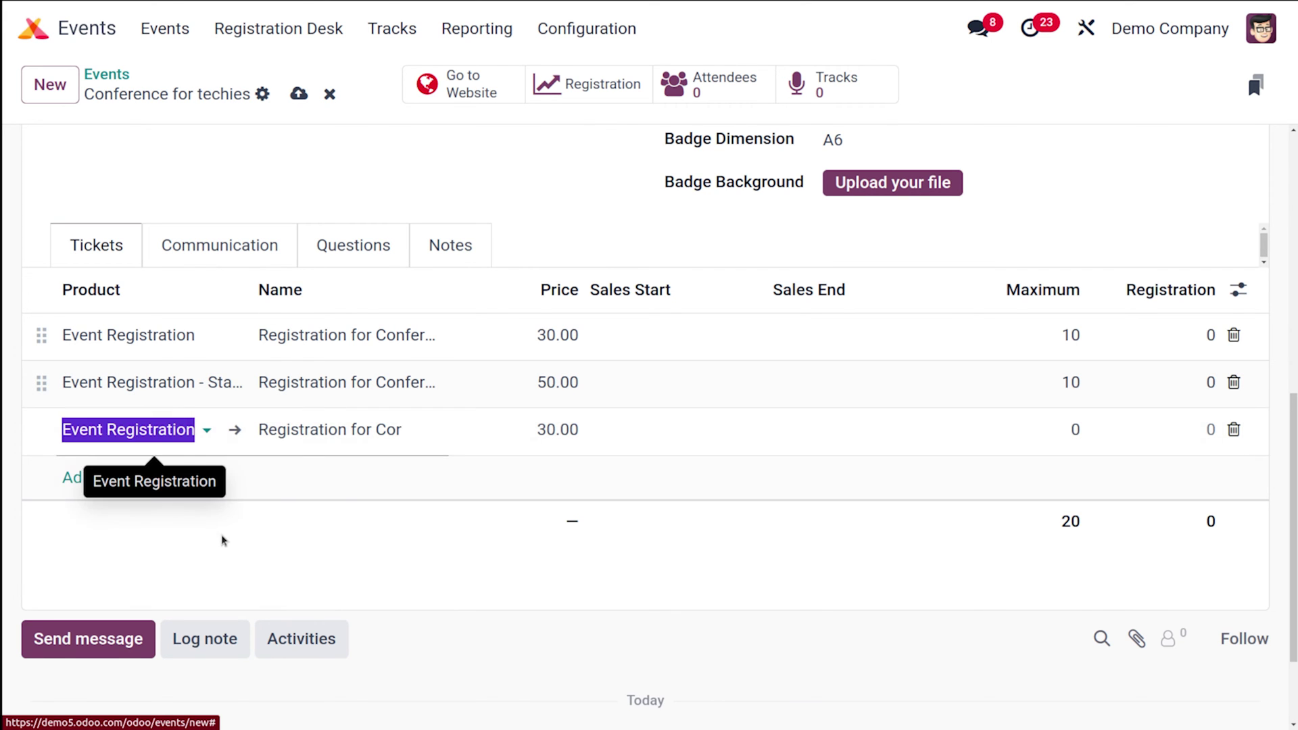
left_click(1084, 432)
type("30")
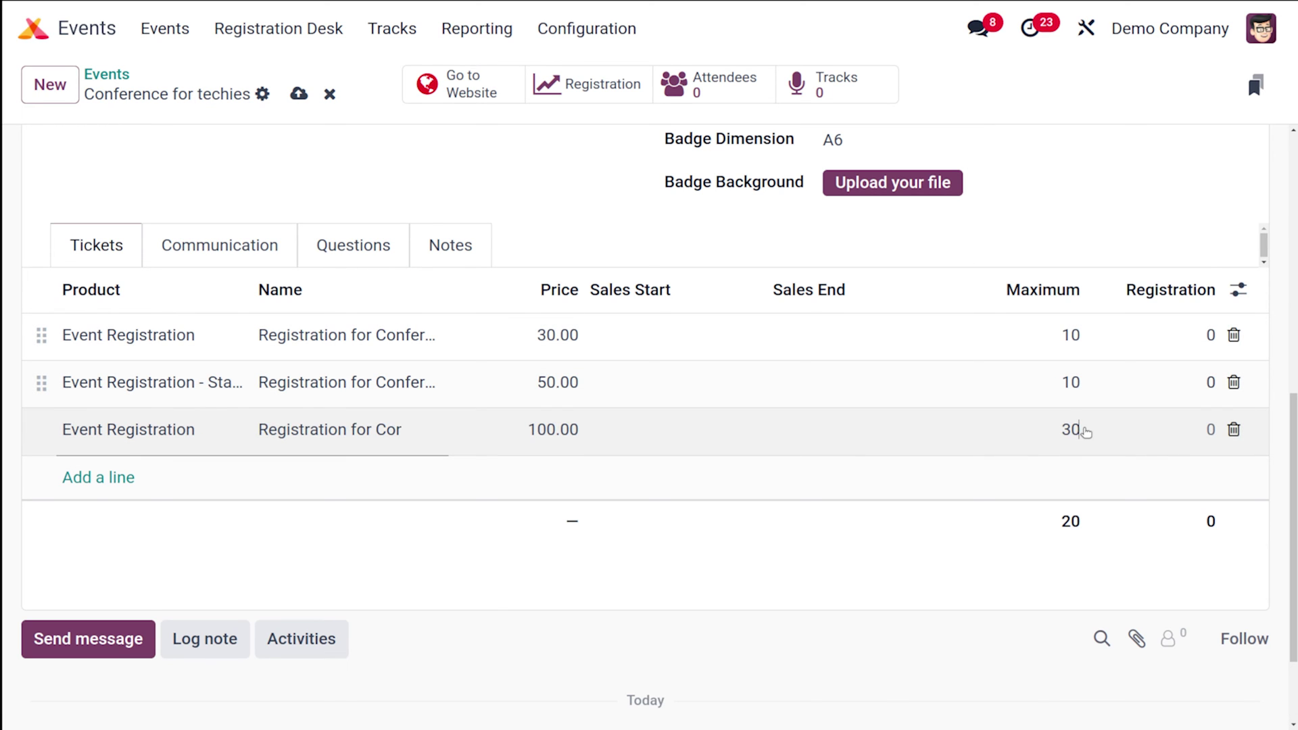
left_click(854, 595)
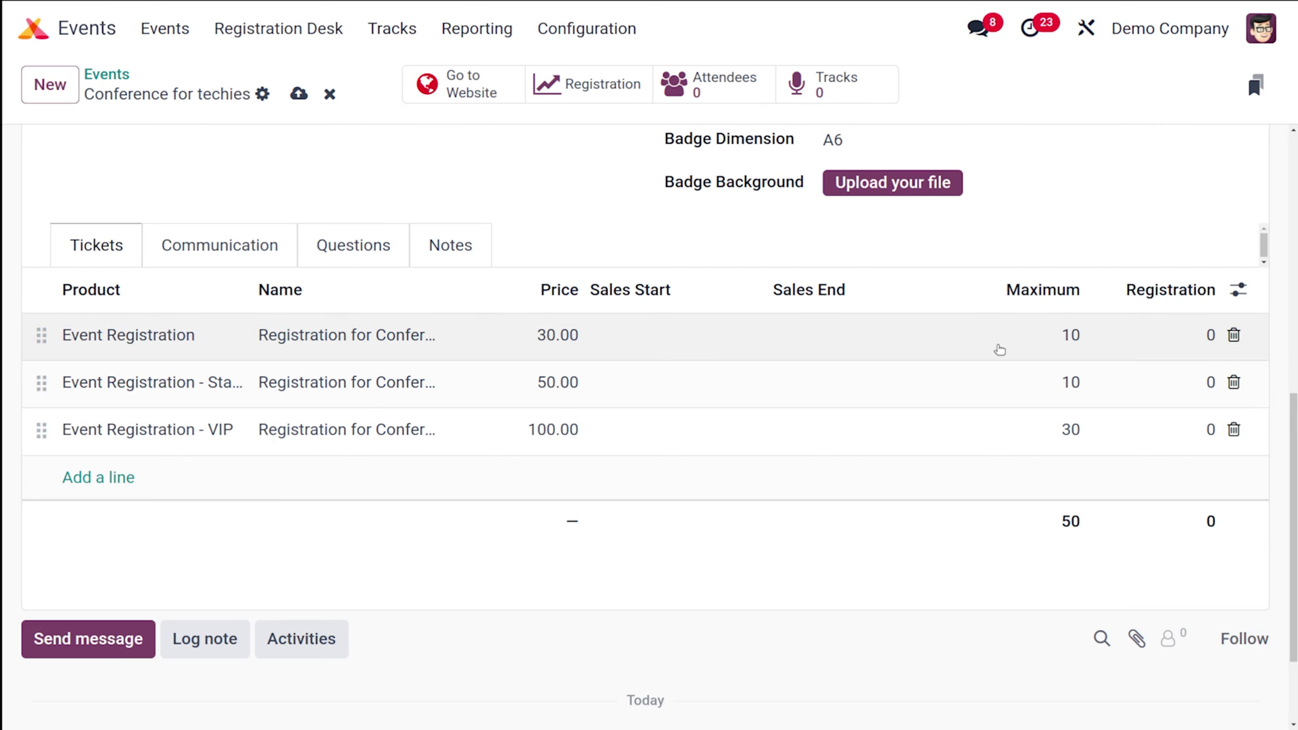
scroll(999, 349, "up", 8)
- Add a new Mail line to the event's communication schedule
scroll(999, 351, "up", 1)
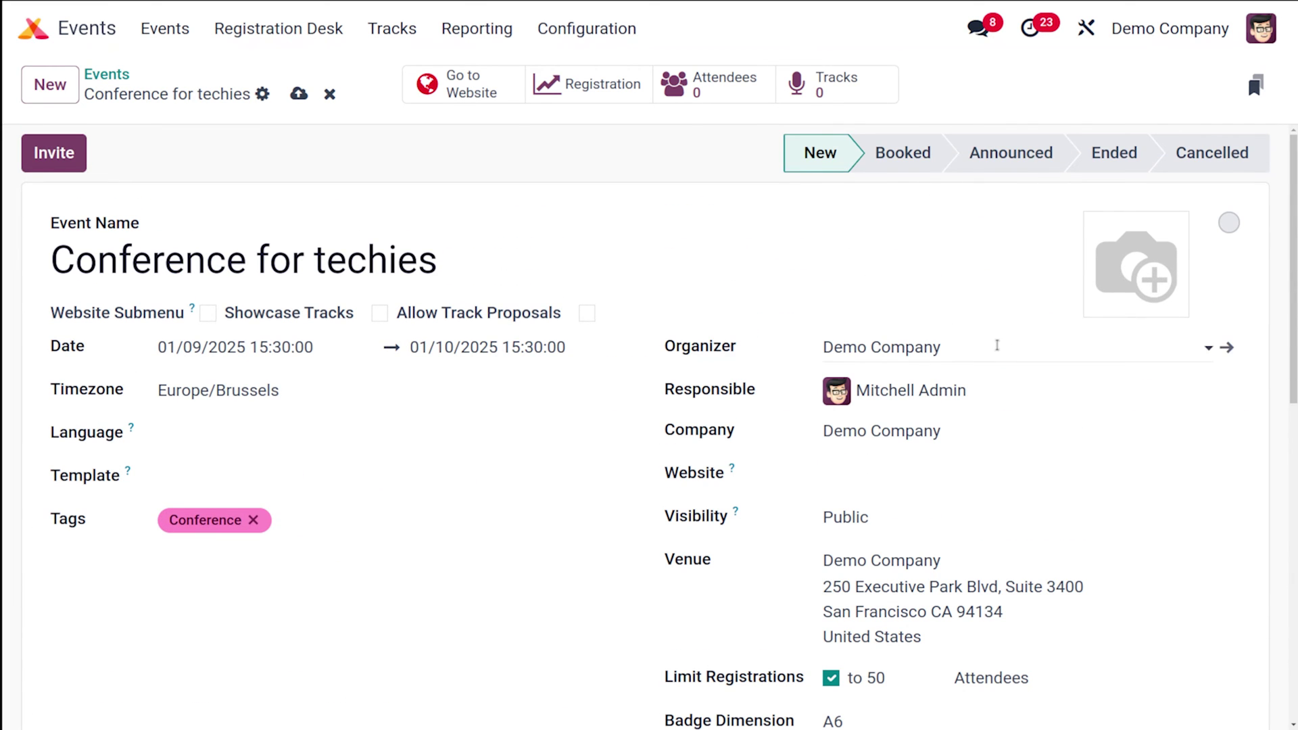
scroll(462, 259, "down", 8)
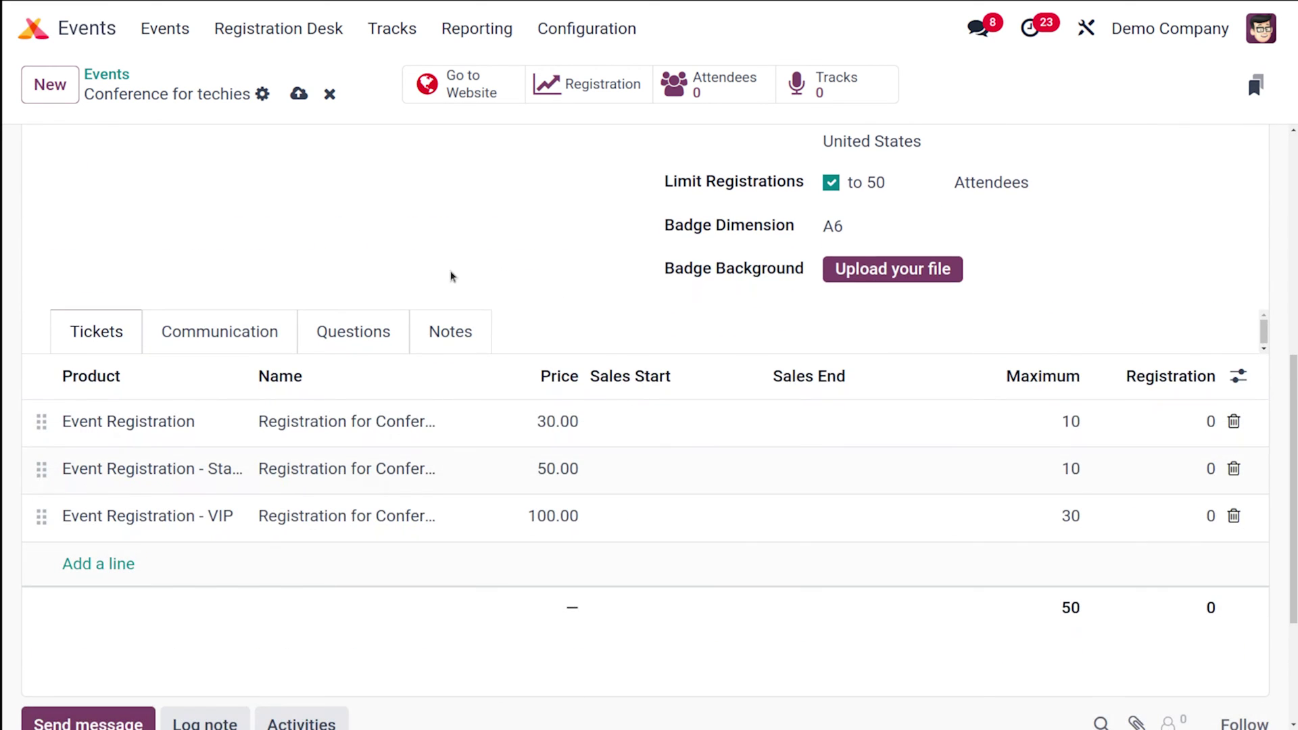
left_click(260, 333)
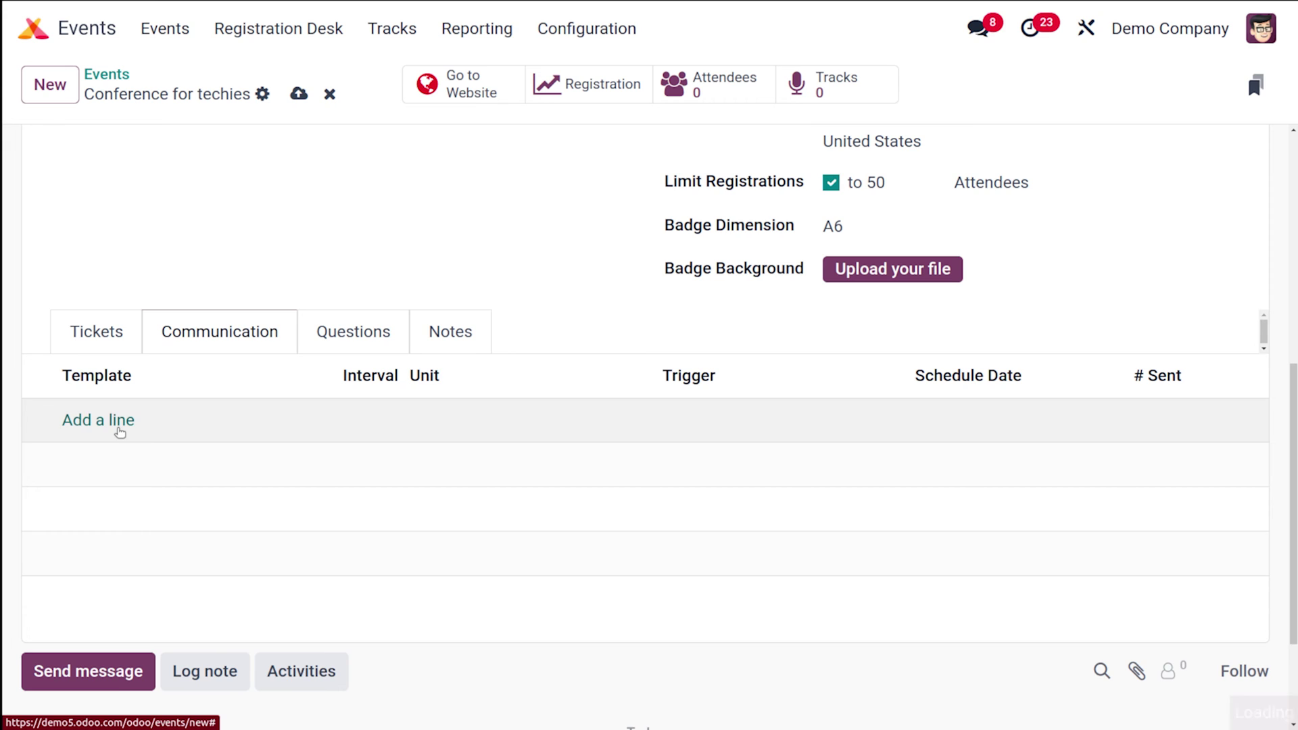
left_click(119, 430)
left_click(105, 433)
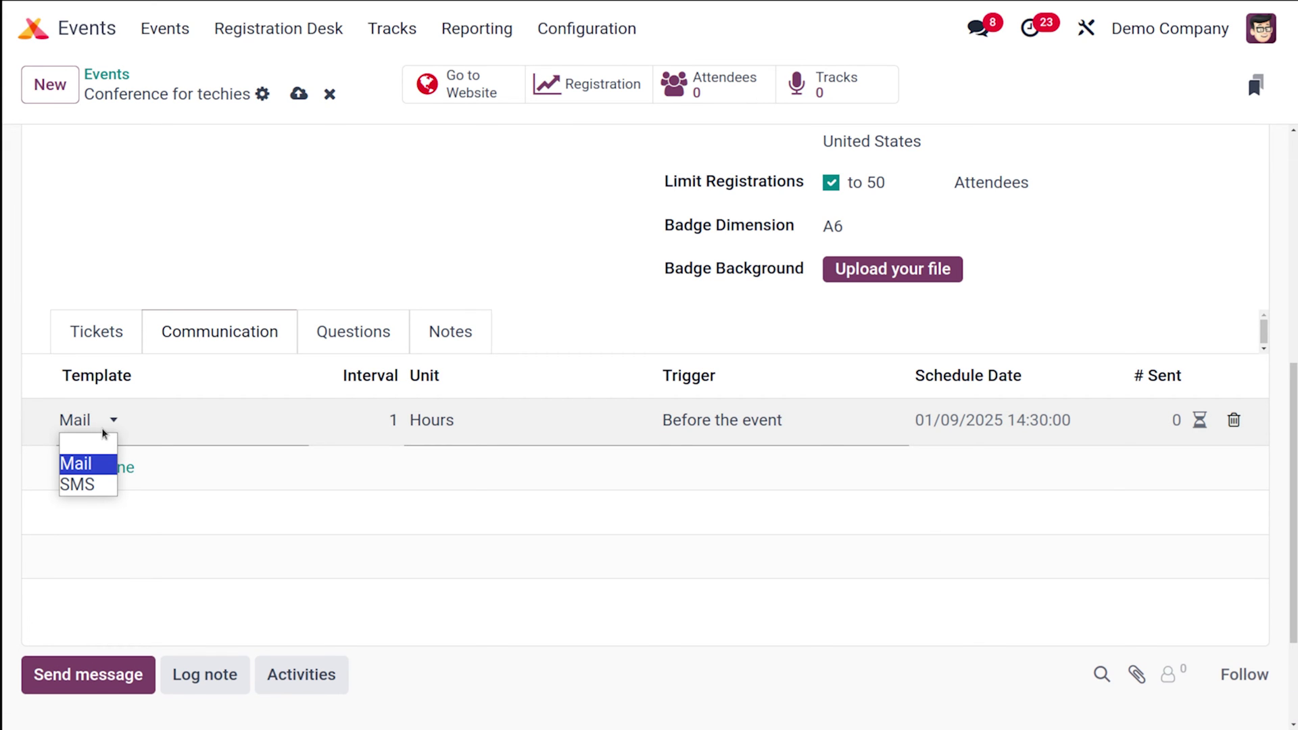
left_click(254, 404)
- Set the mail to the Registration Confirmation template, sent 2 days before
left_click(249, 412)
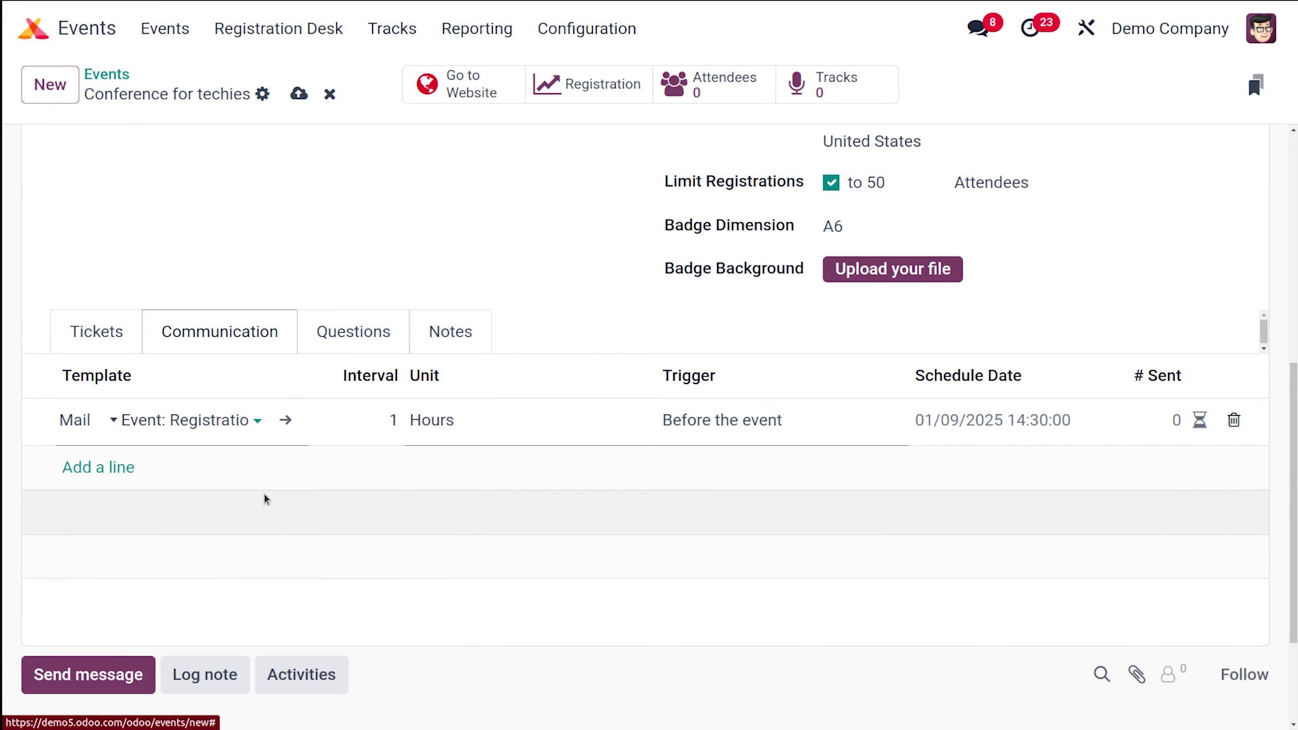
left_click(265, 497)
left_click(505, 425)
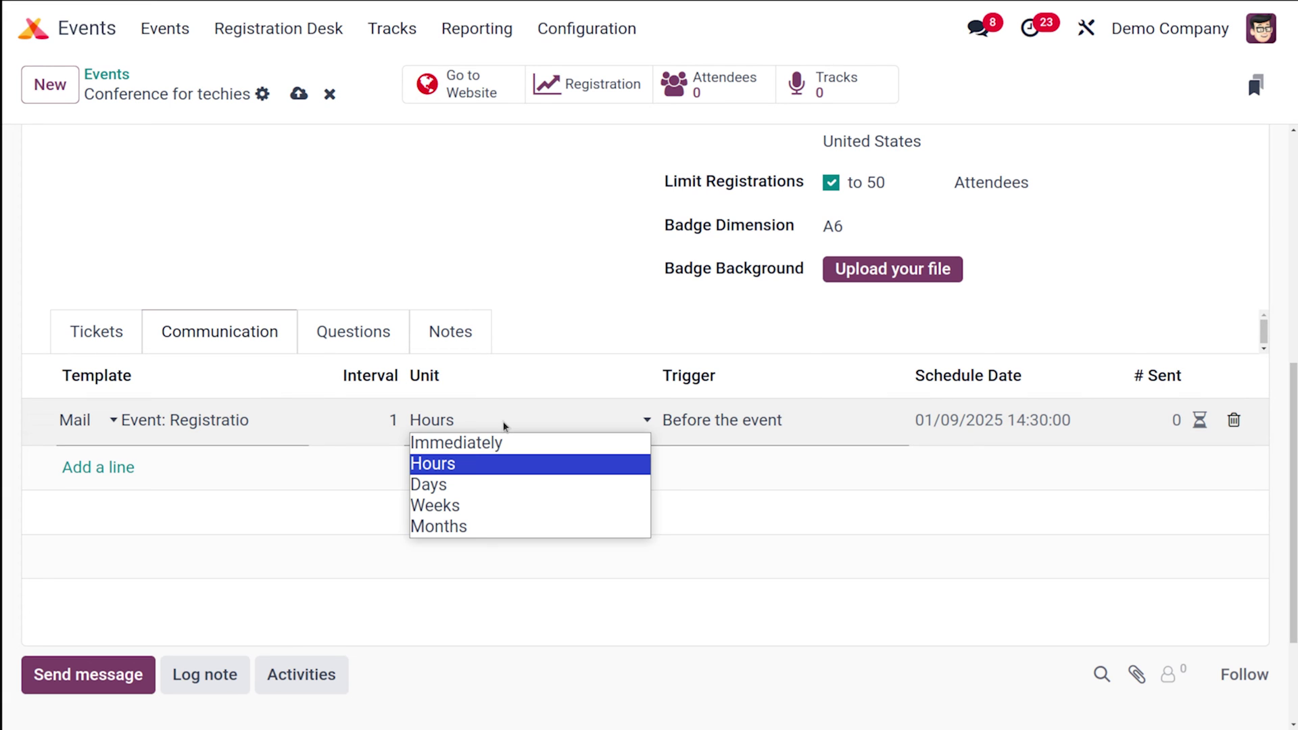
left_click(471, 485)
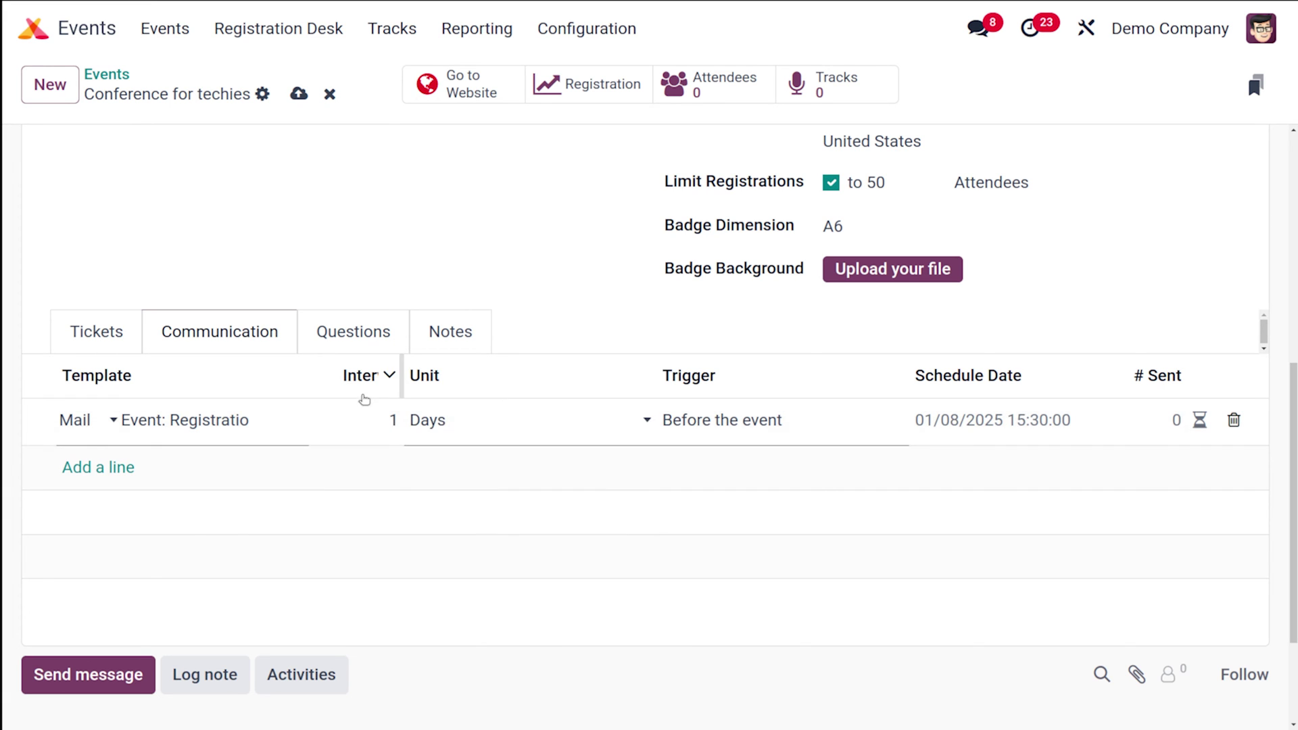
left_click(370, 415)
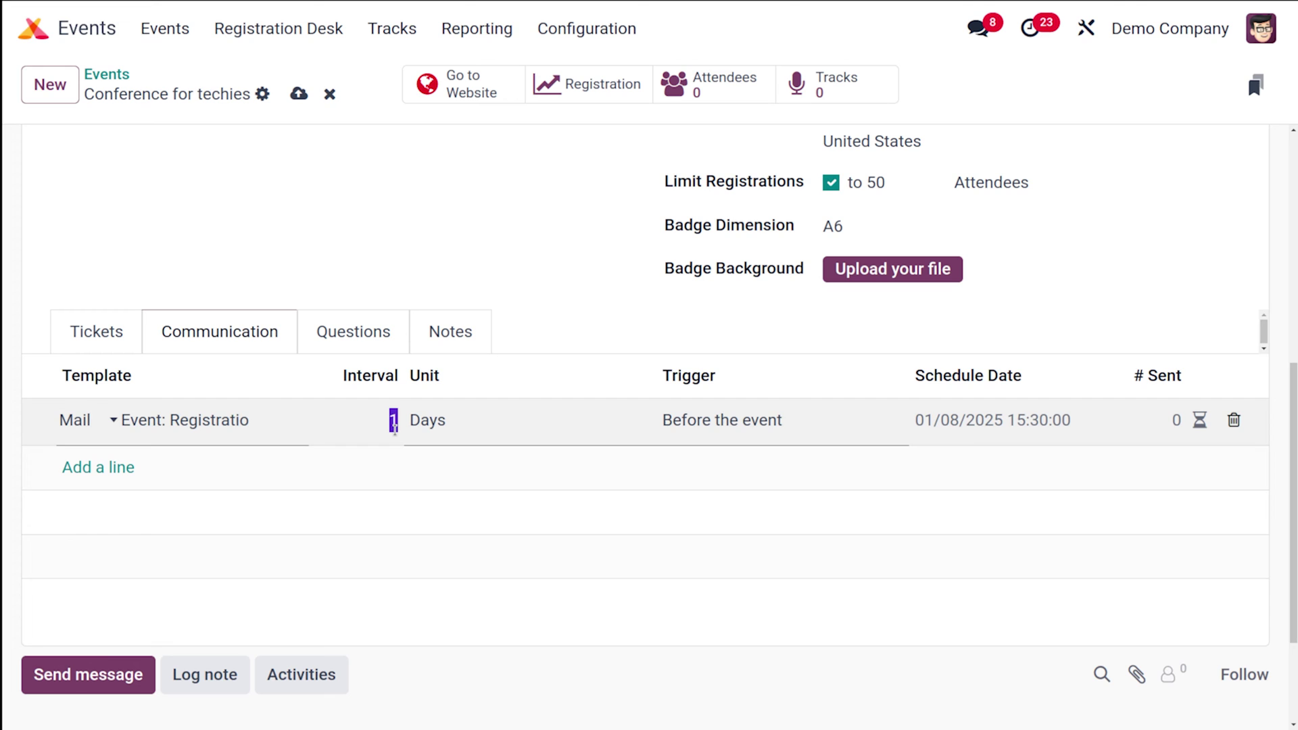
type("2")
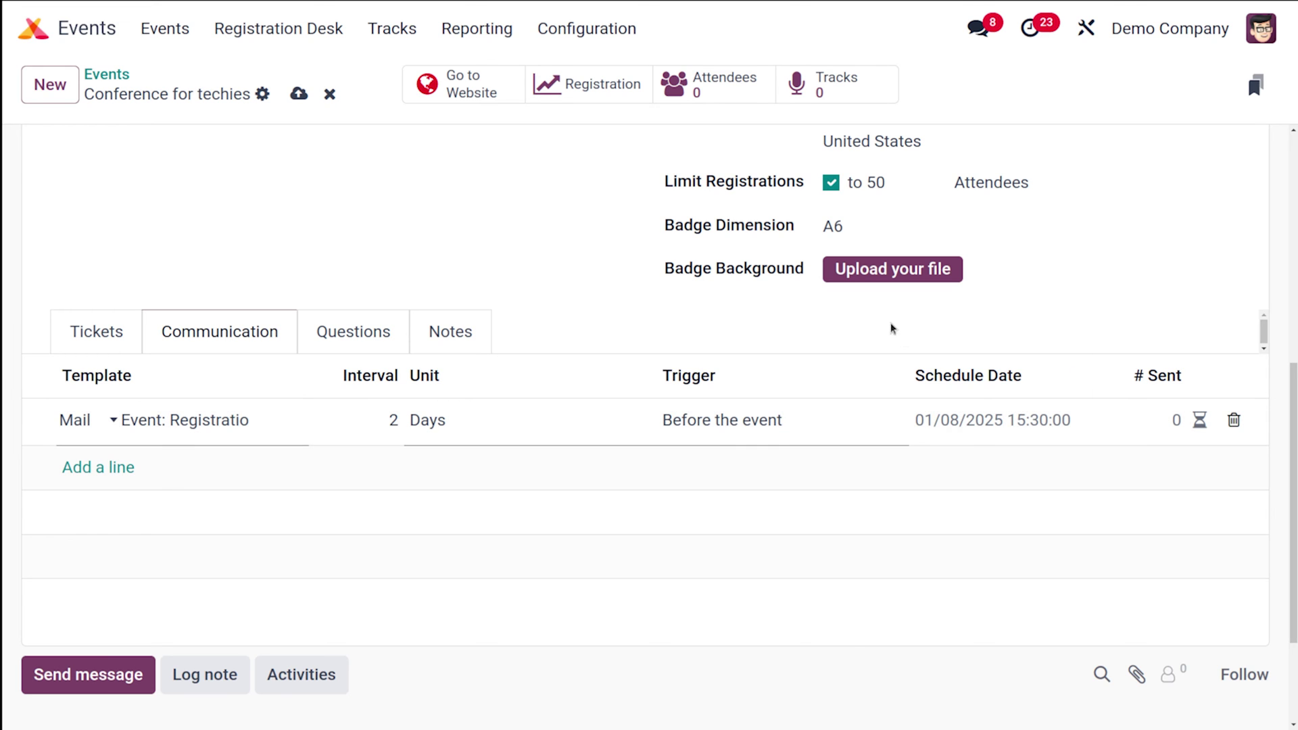
left_click(586, 312)
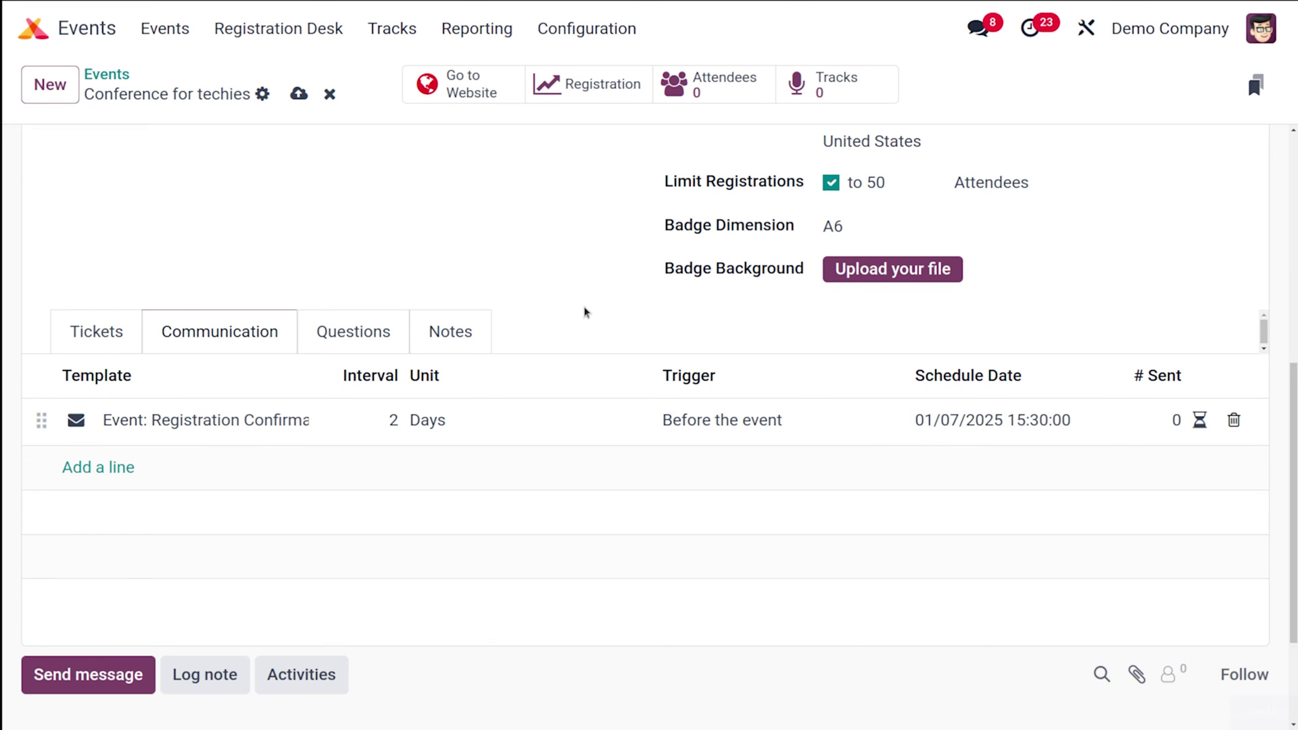
left_click(80, 467)
- Make the new communication an SMS using the Event: Reminder template, 1 hour before
left_click(83, 468)
left_click(85, 534)
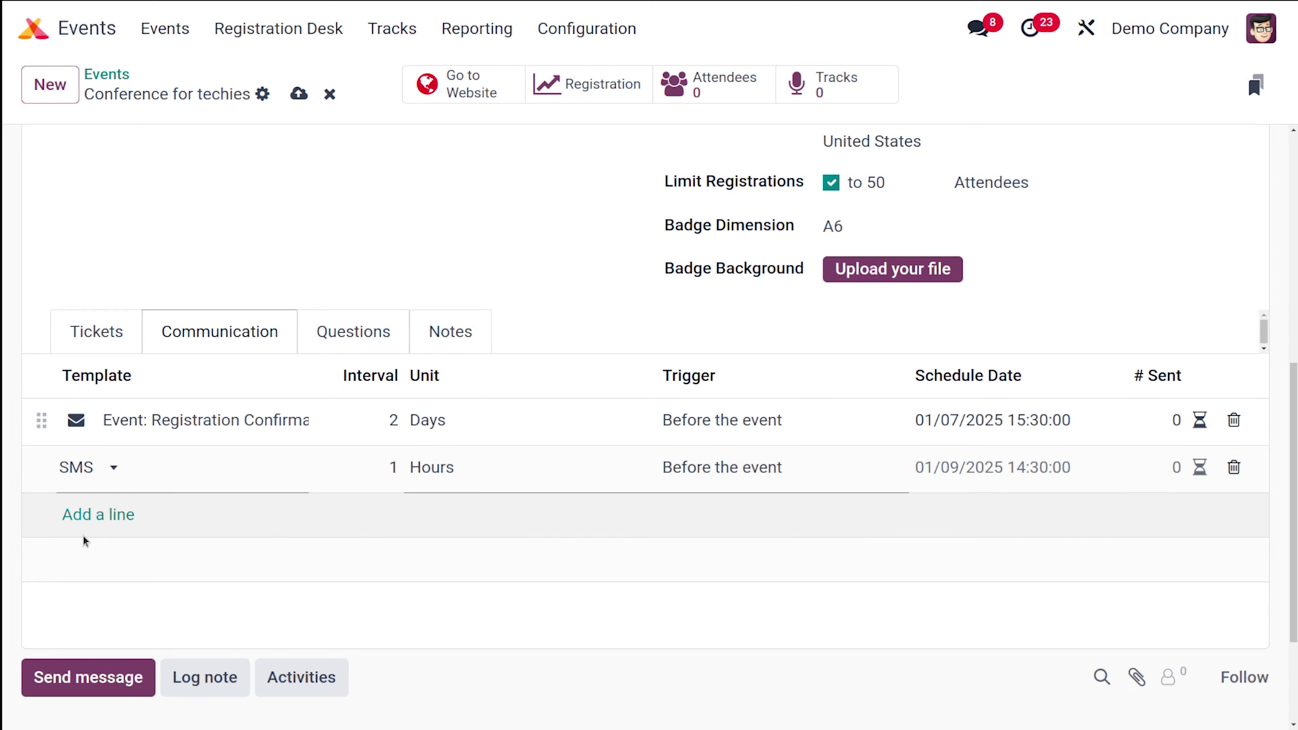
left_click(261, 466)
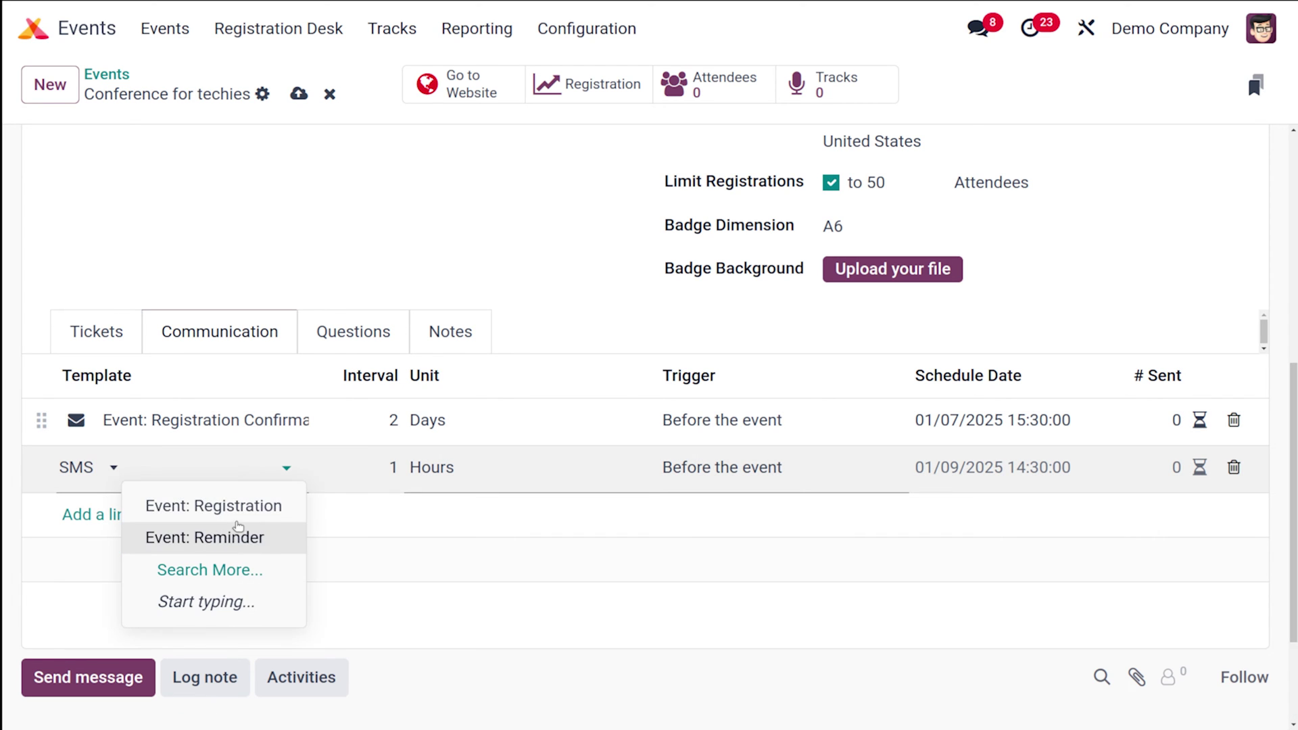
left_click(240, 535)
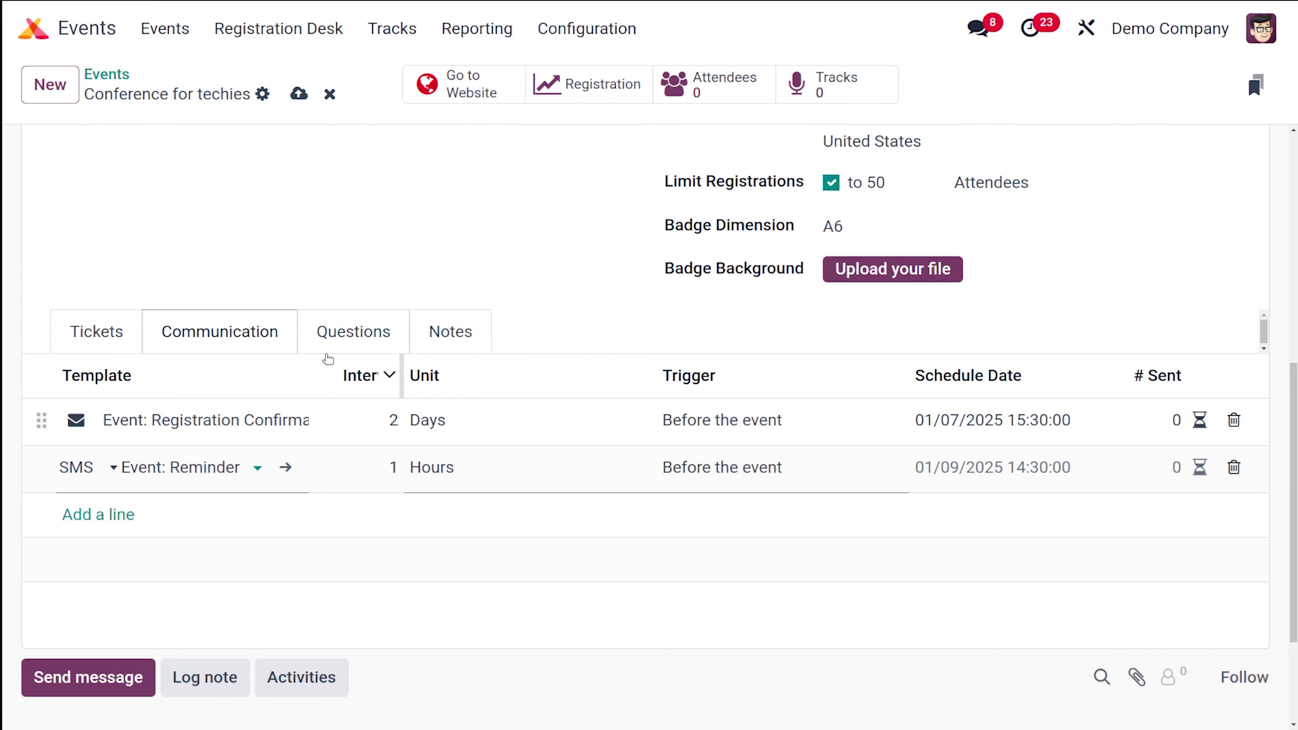
- Add a mandatory 'name' question of Name type
left_click(360, 330)
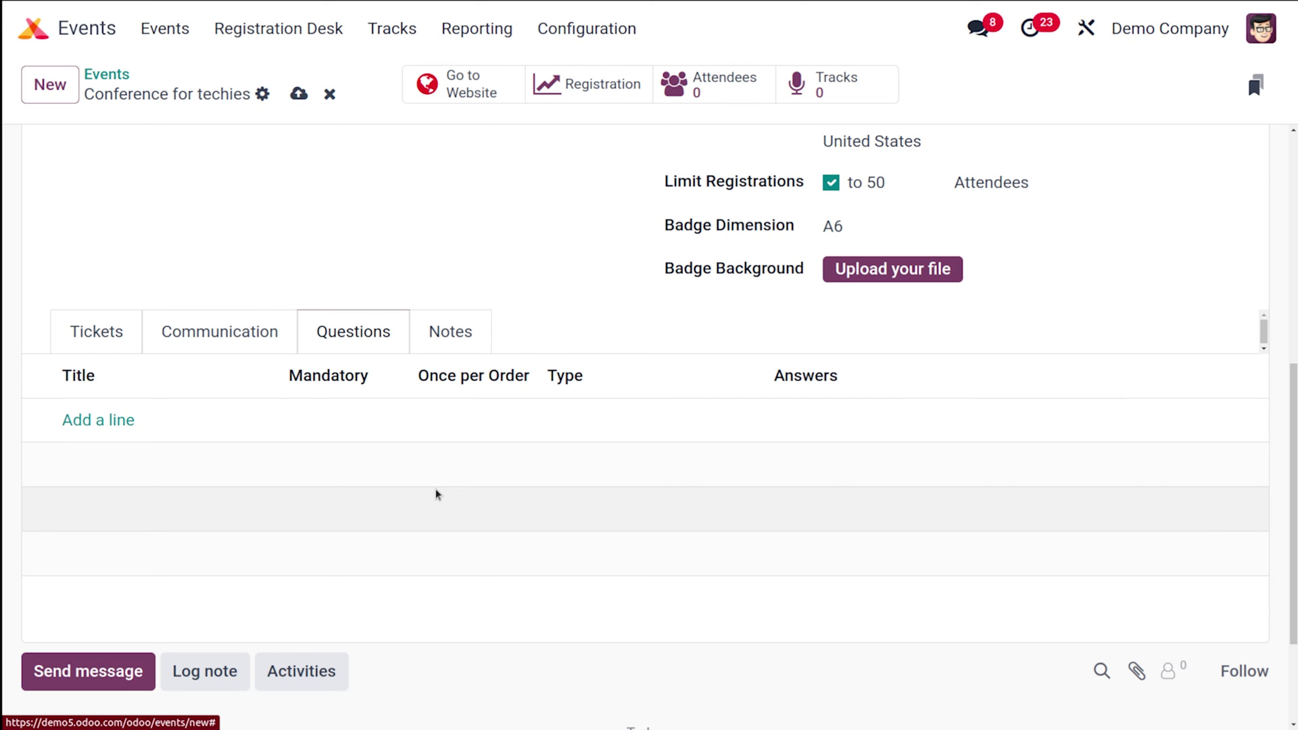
left_click(100, 423)
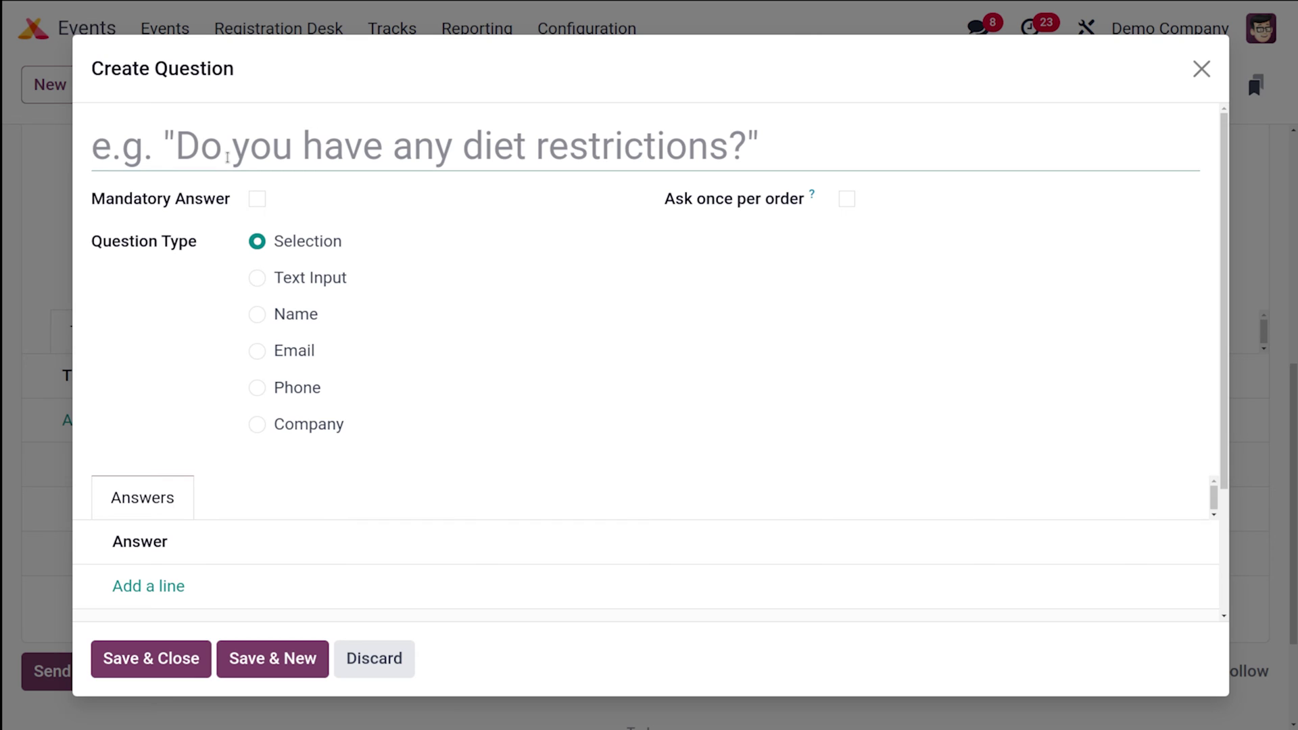
type("name")
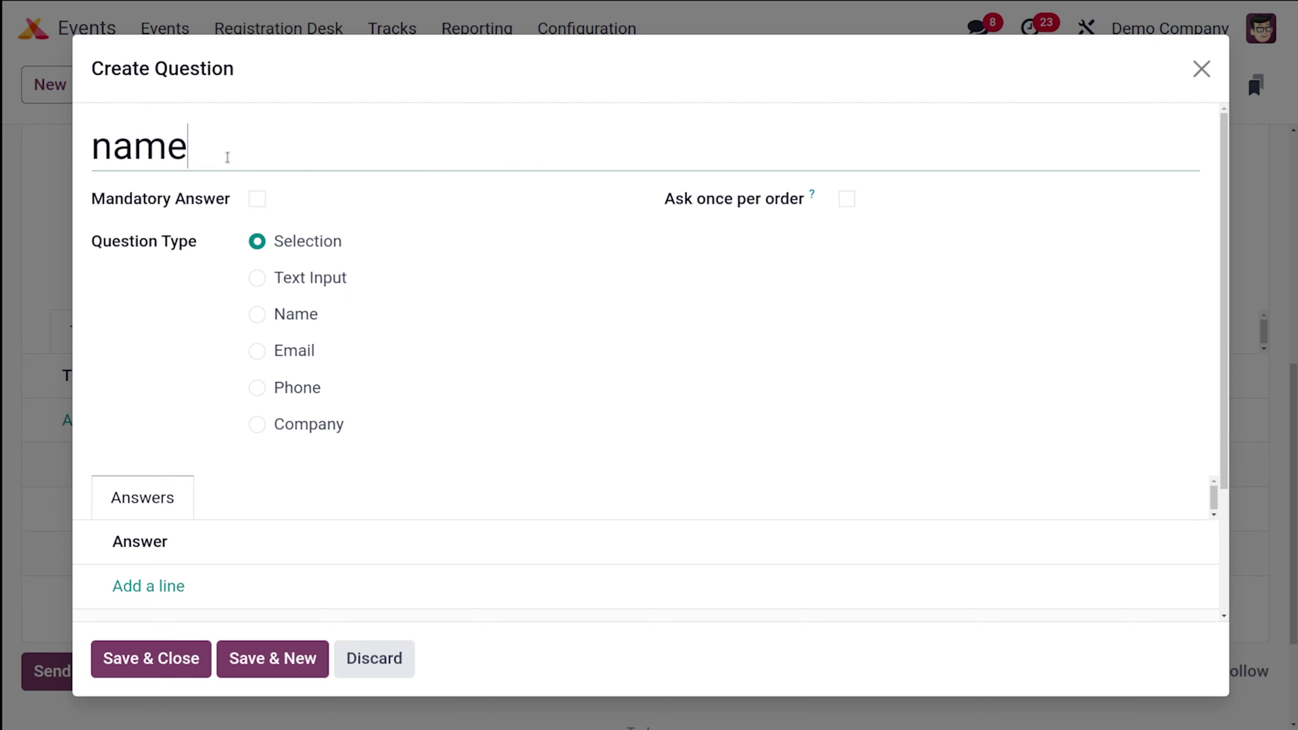
left_click(261, 201)
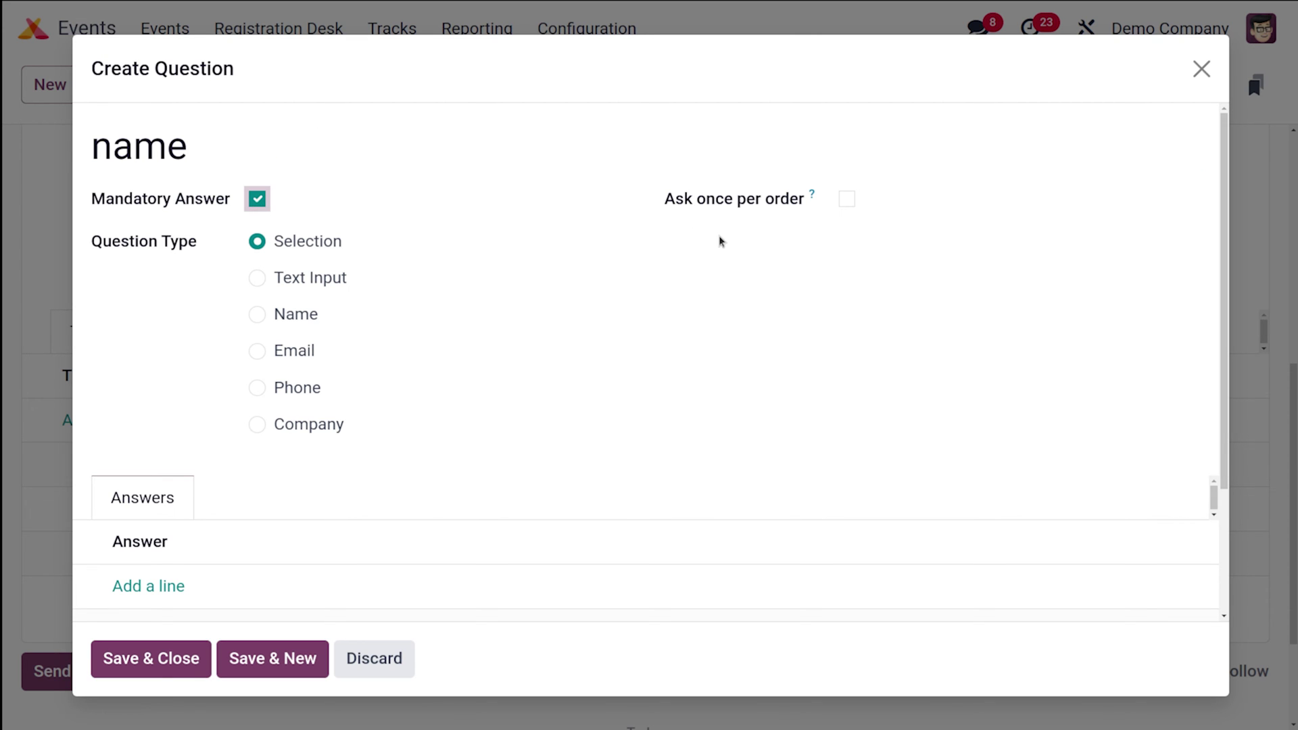
left_click(299, 315)
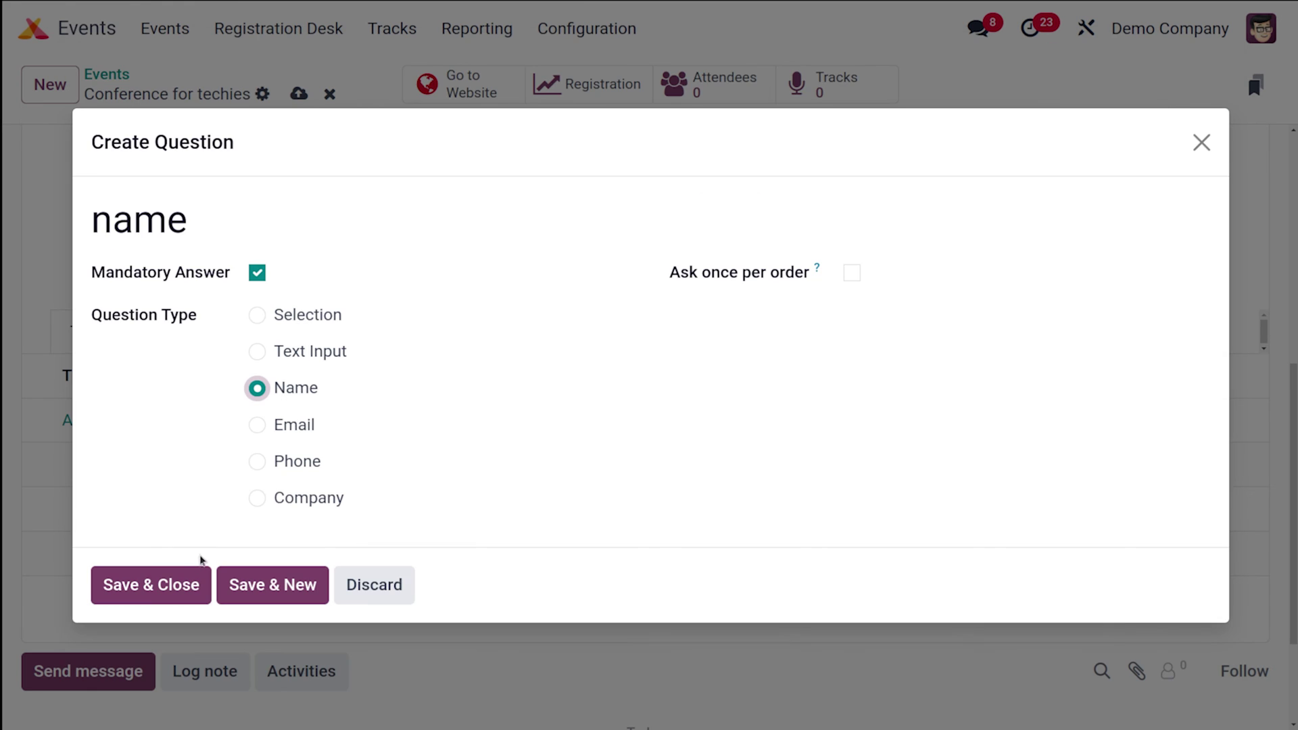
left_click(175, 586)
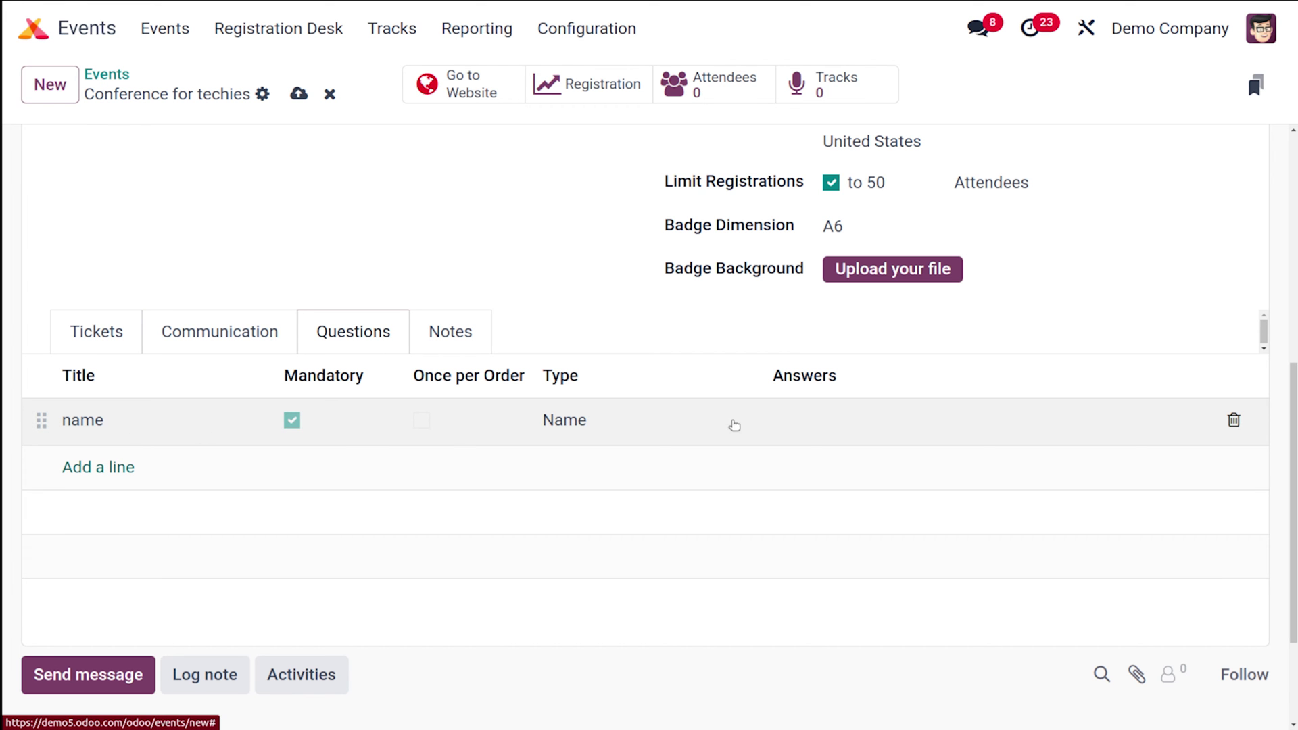
- Add a mandatory 'age' question with a Text Input answer
left_click(98, 468)
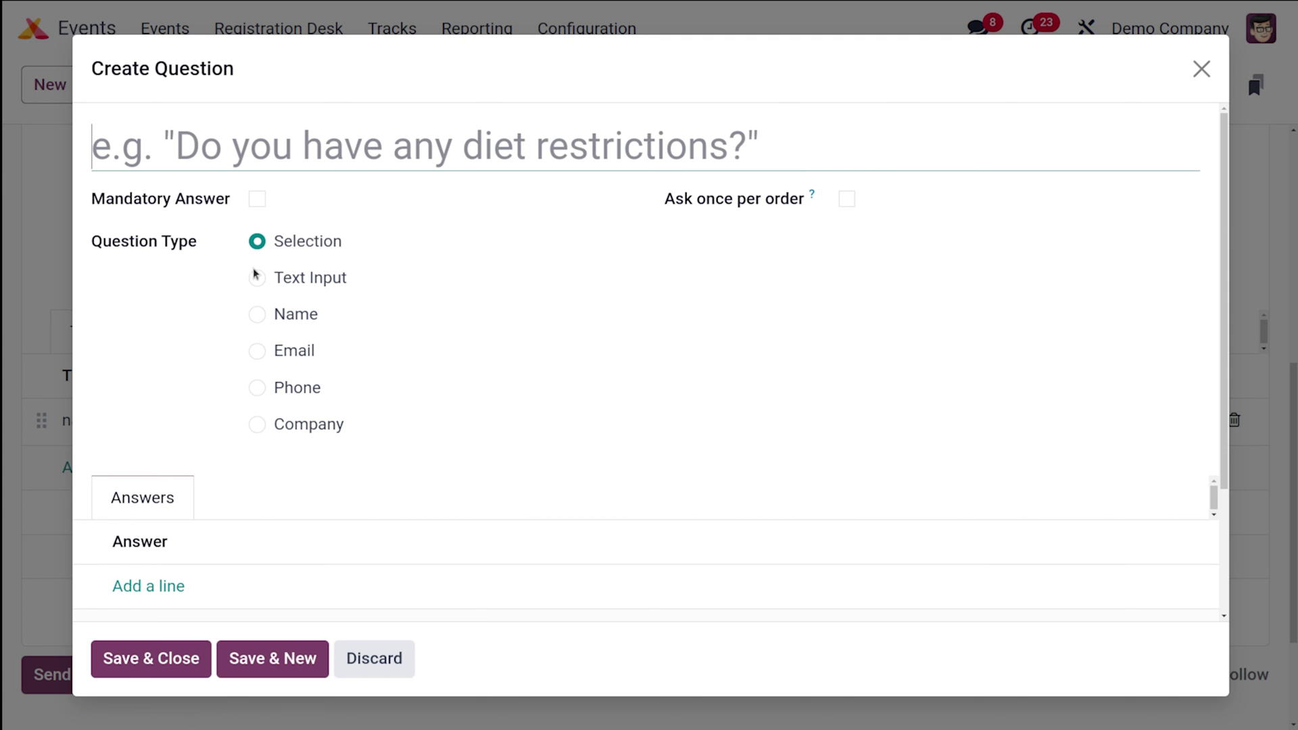
type("age")
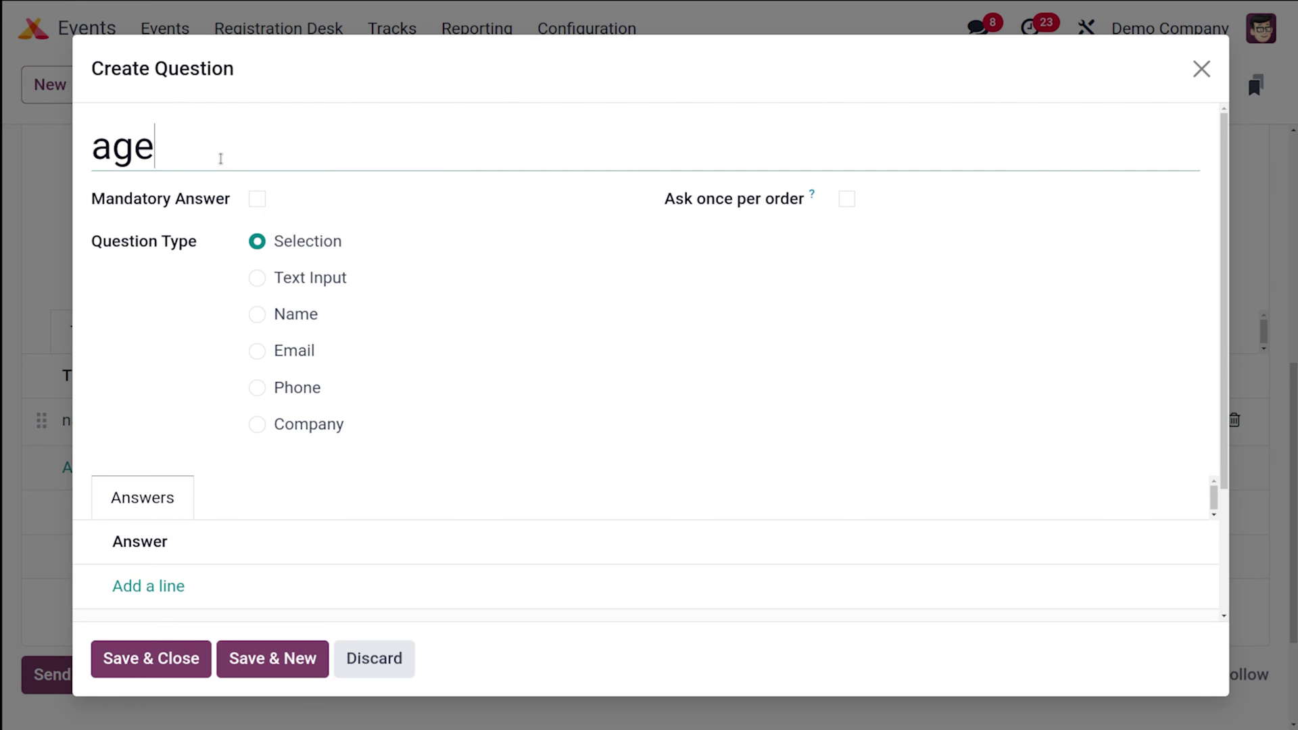
left_click(270, 203)
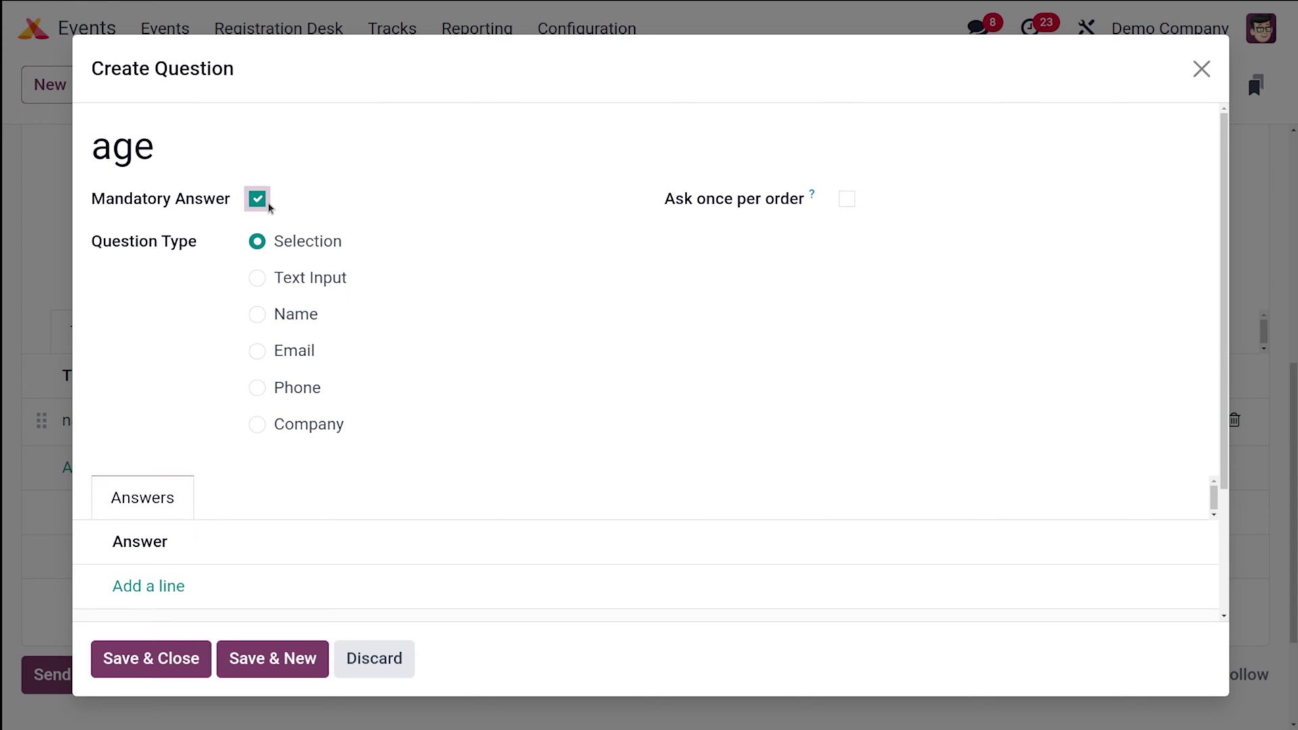
left_click(254, 278)
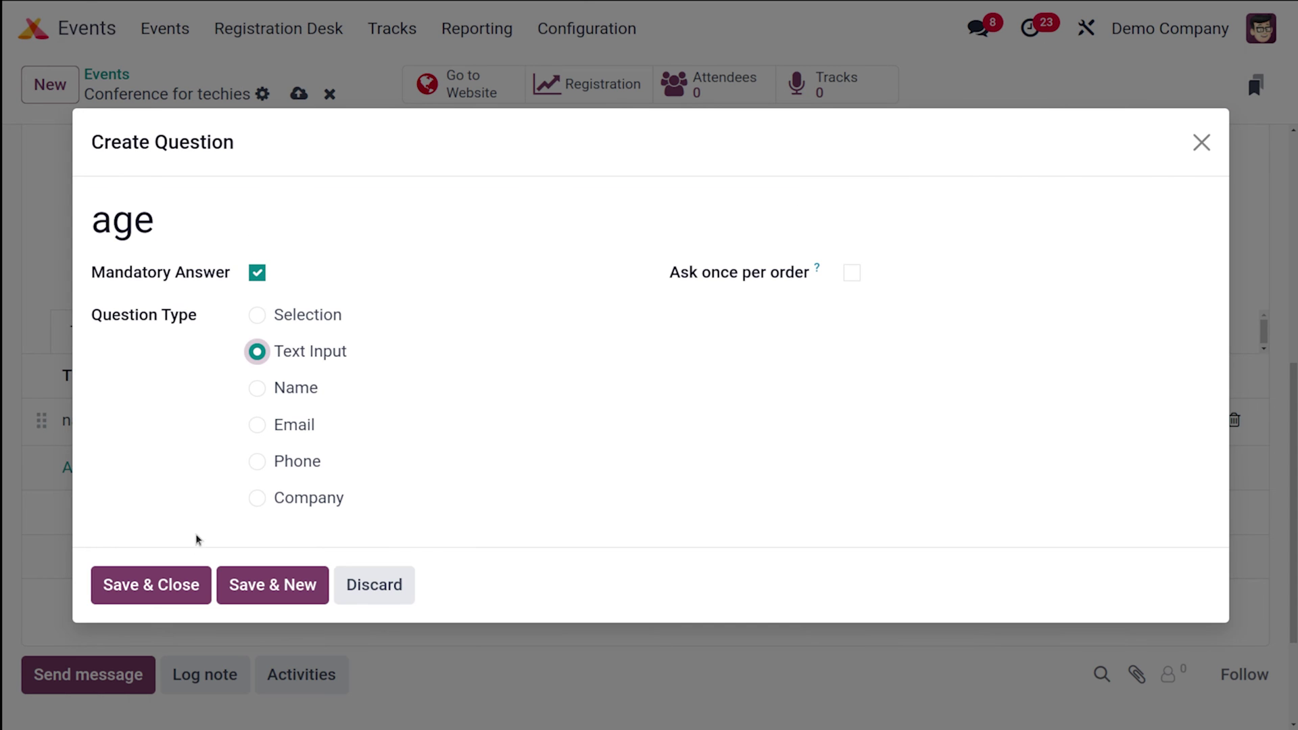
left_click(173, 589)
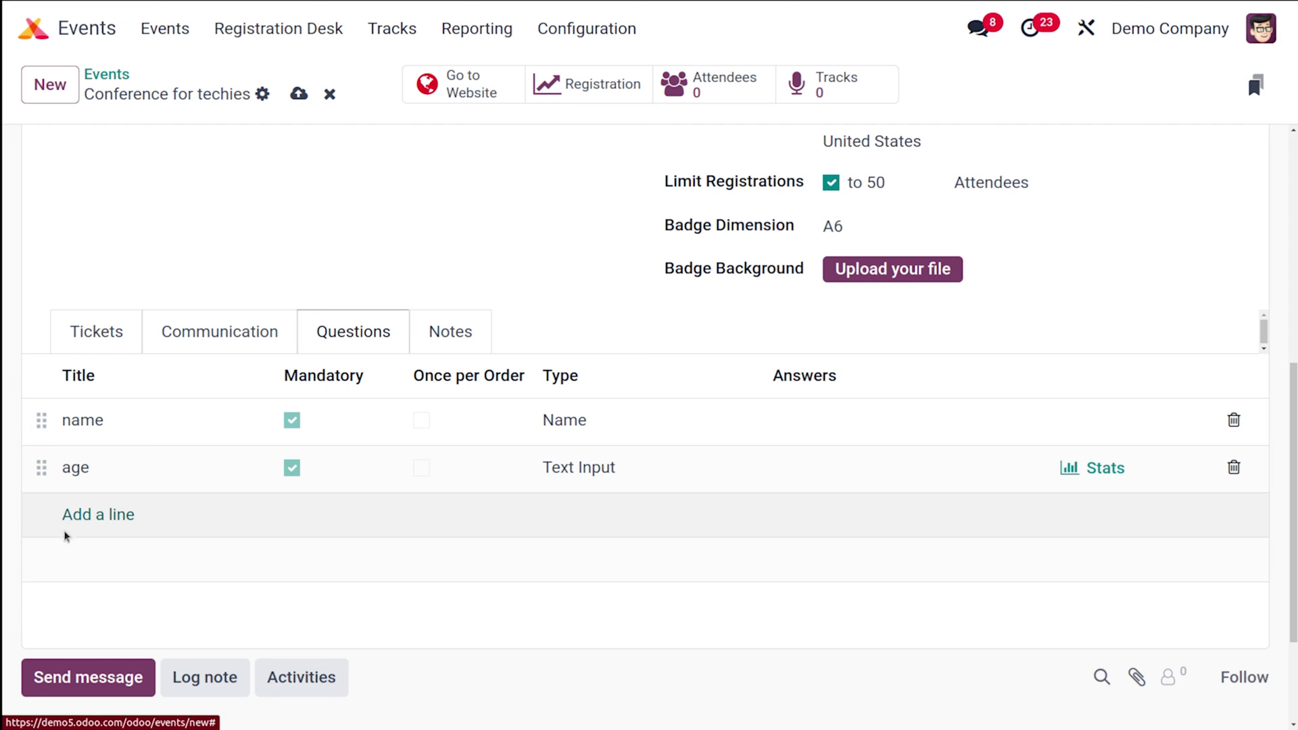
- Add an optional 'Phone number' question of Phone type
left_click(65, 523)
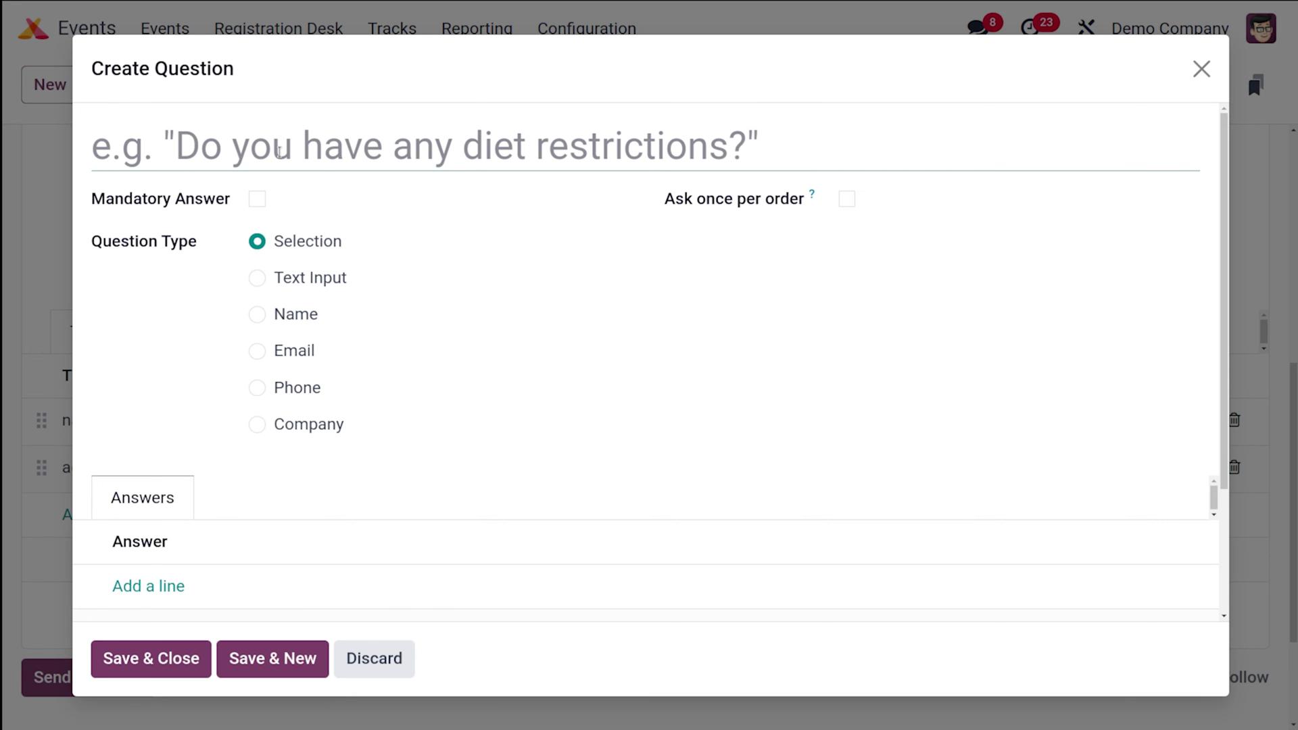
type("Phone number")
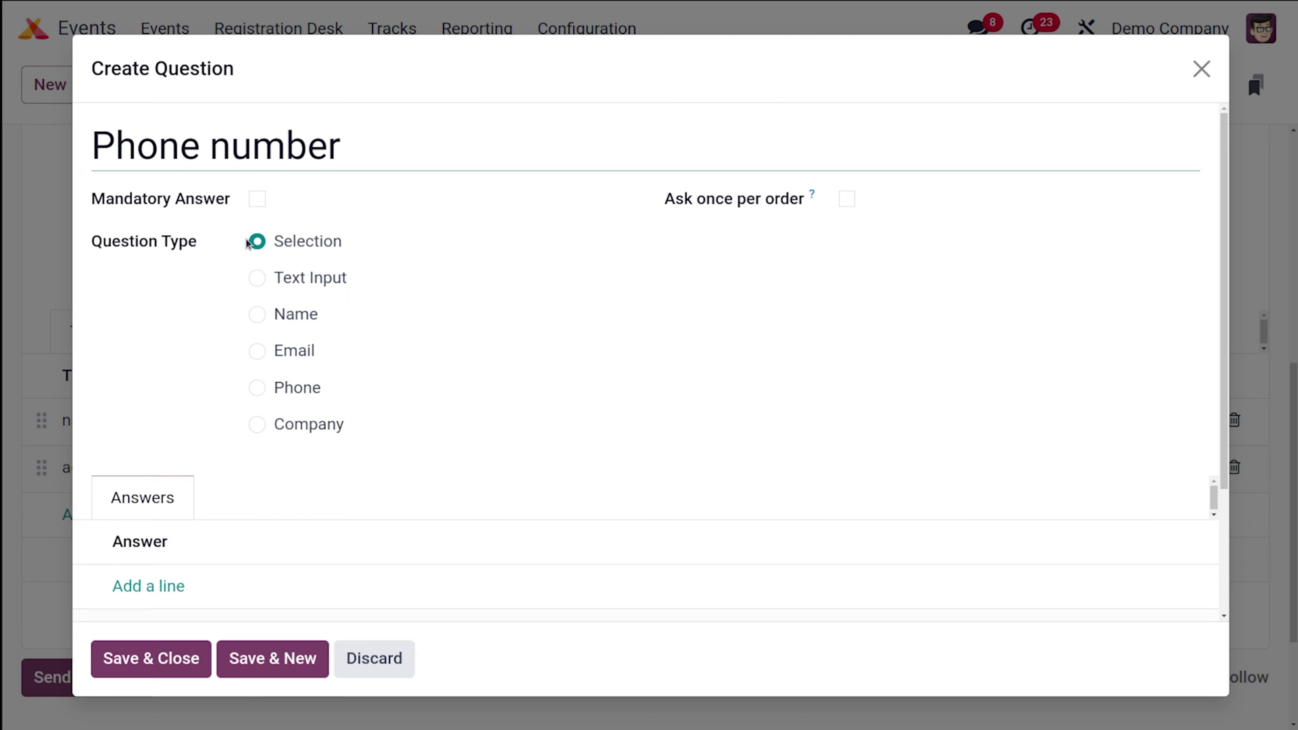
left_click(264, 393)
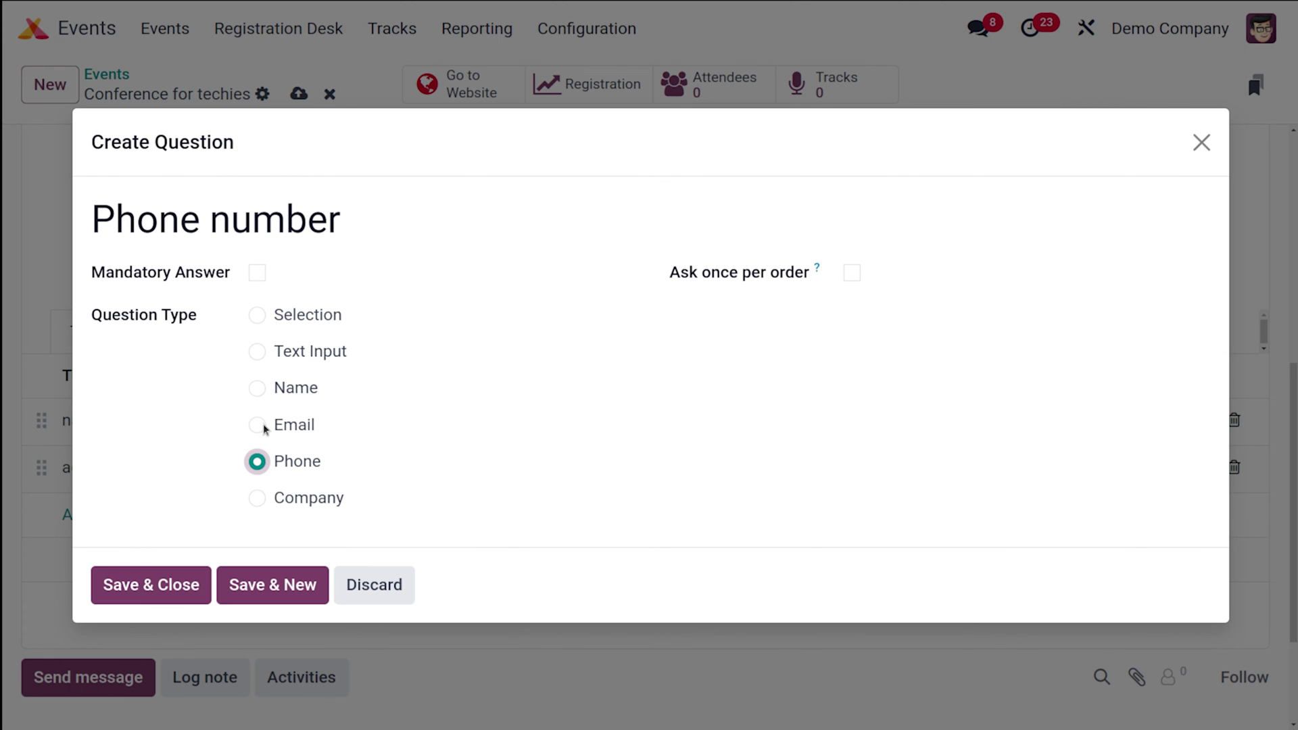
left_click(172, 580)
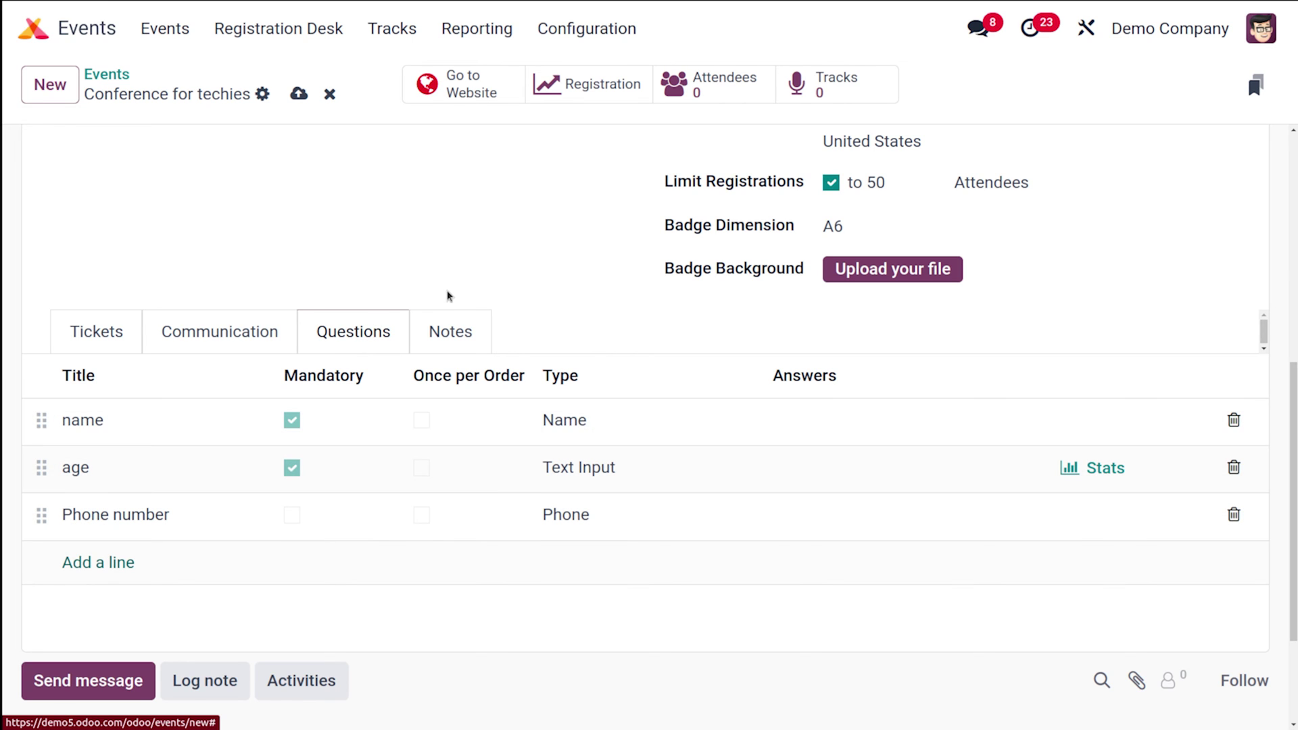
left_click(449, 325)
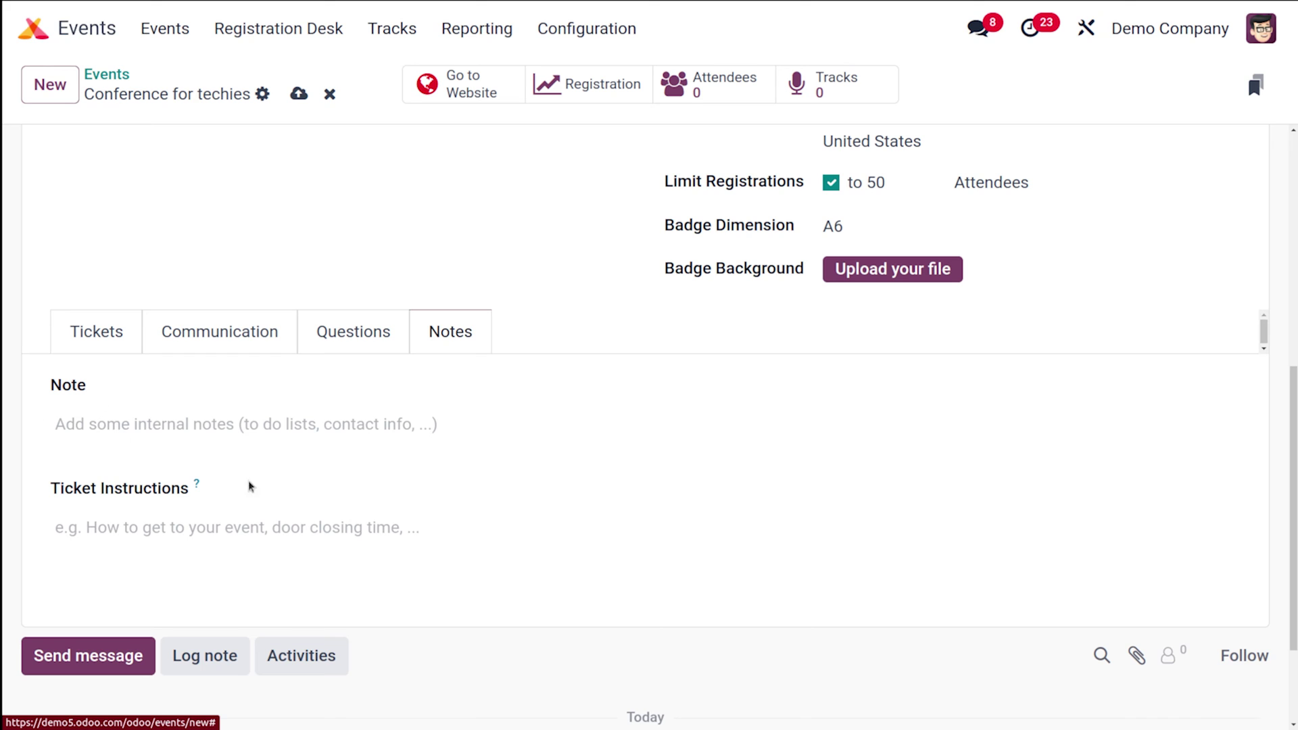
- Save the 'Conference for techies' event record, leaving it in the New stage
scroll(463, 426, "down", 2)
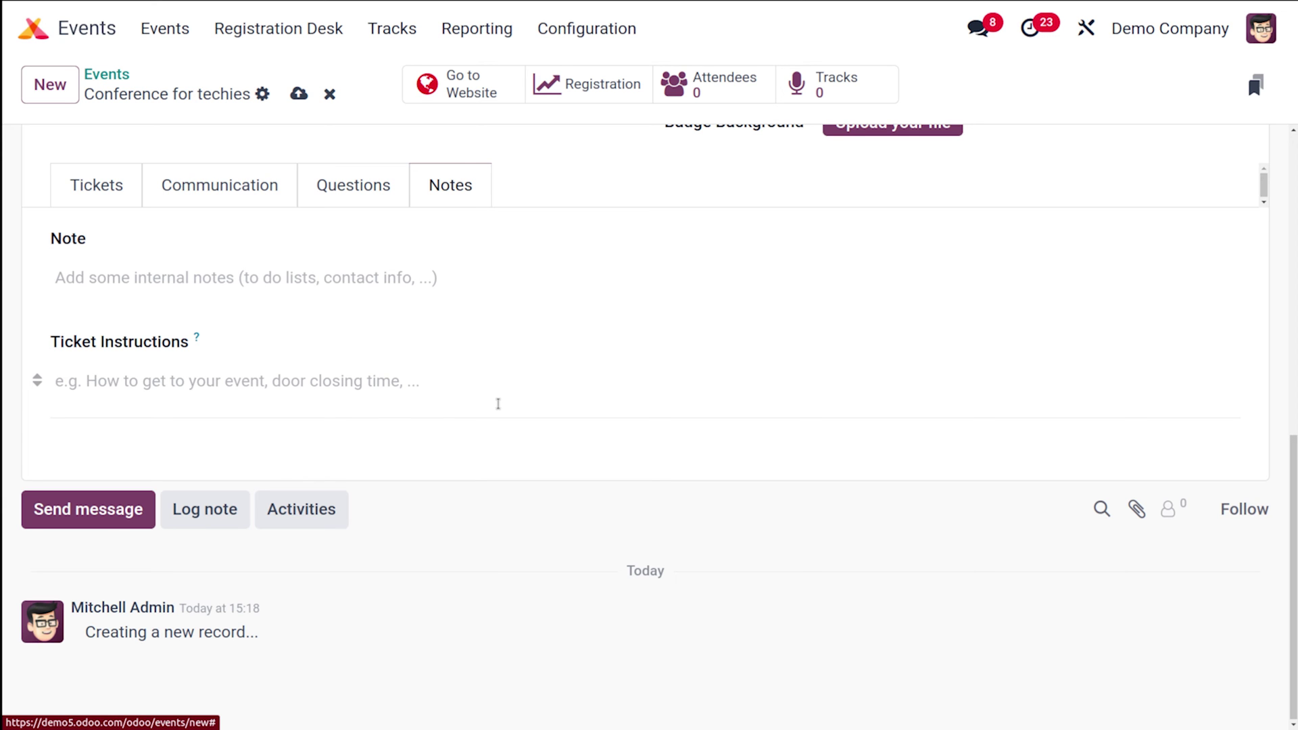
scroll(498, 403, "up", 10)
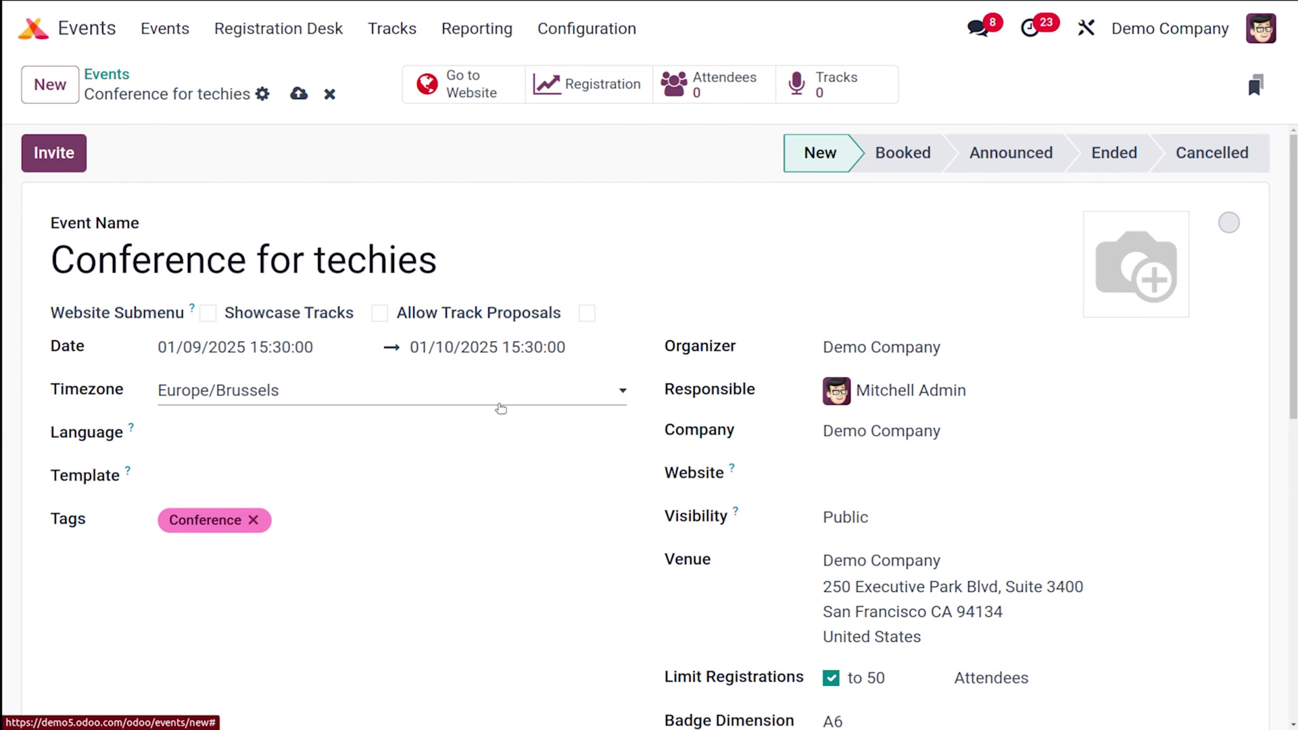
left_click(295, 99)
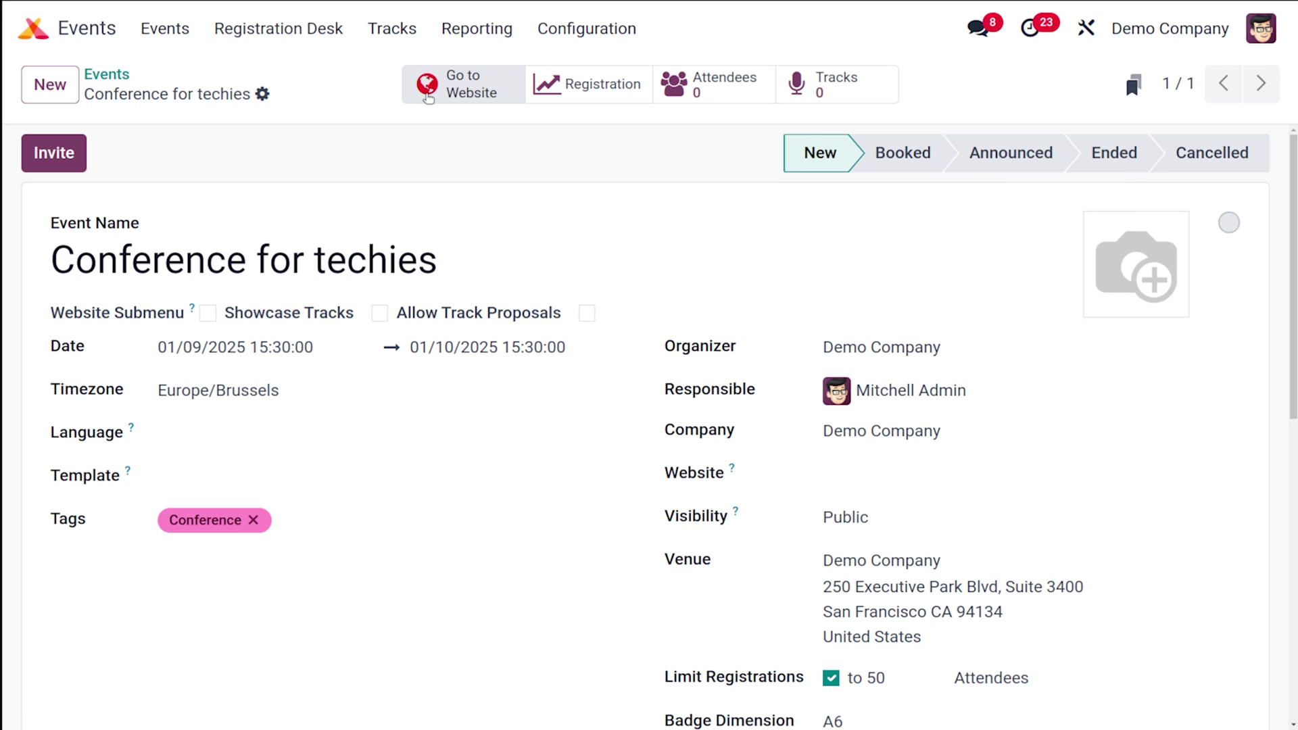
- Publish the Conference for techies website page and bring up its $30, $50 and $100 tickets
left_click(427, 97)
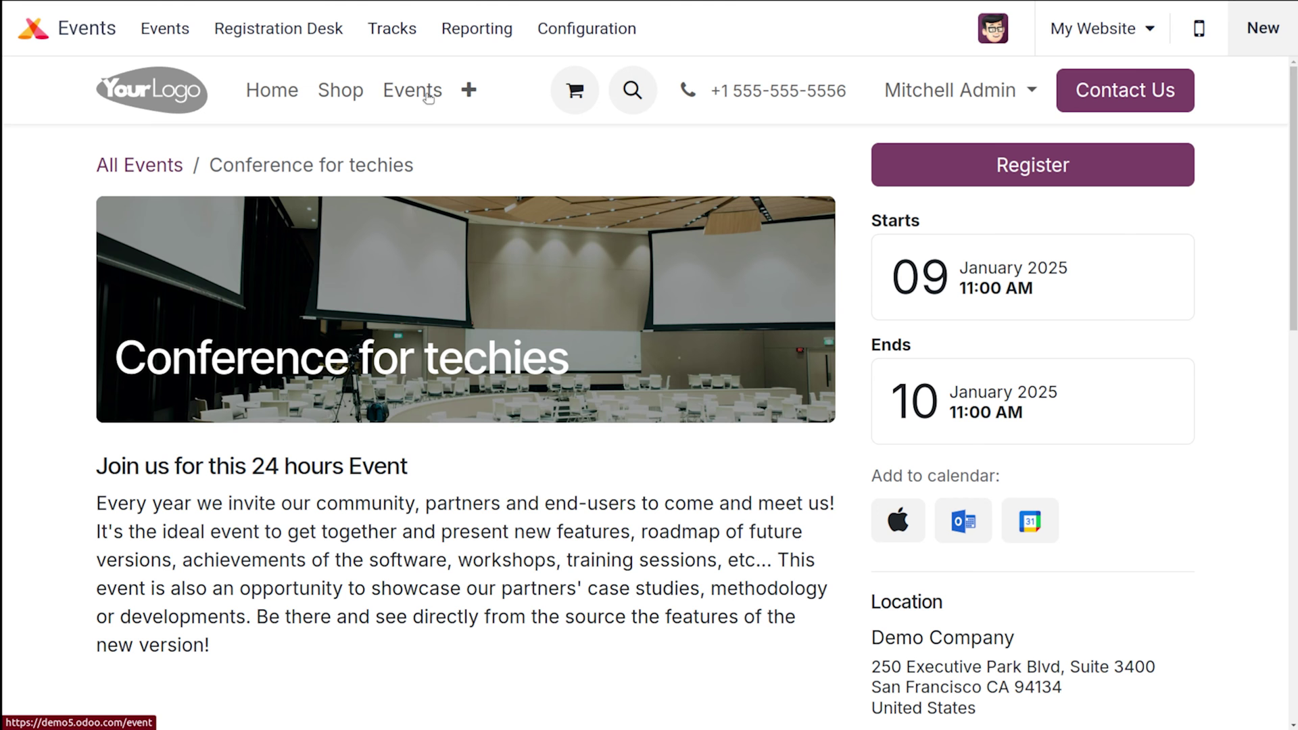
left_click(996, 30)
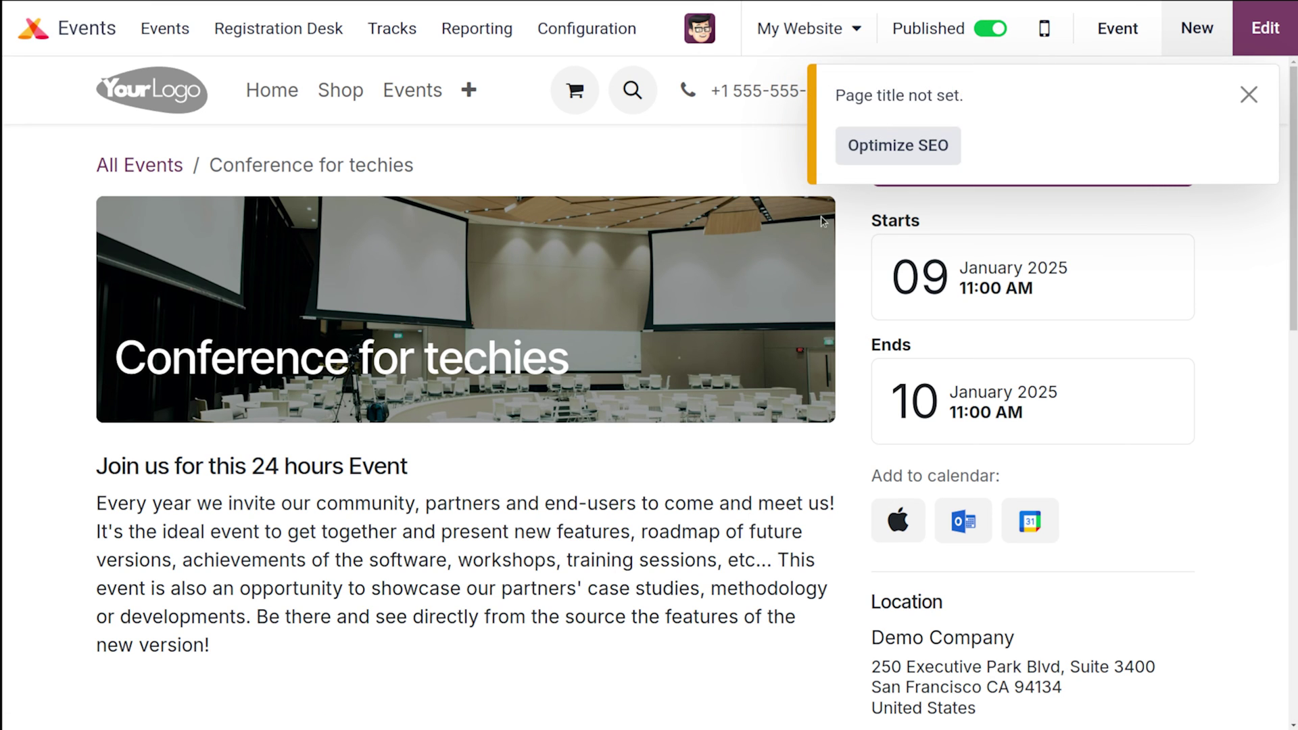
left_click(1249, 94)
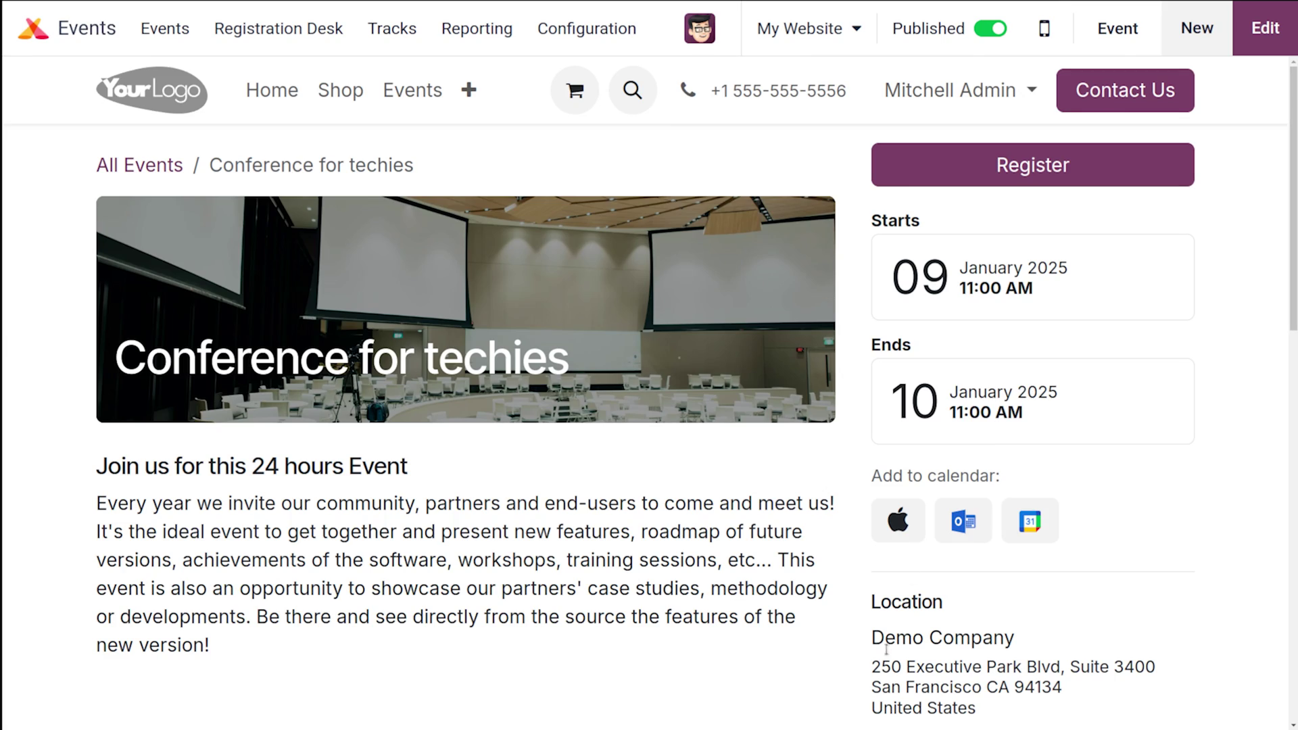
scroll(886, 660, "down", 5)
scroll(886, 659, "up", 5)
left_click(1036, 175)
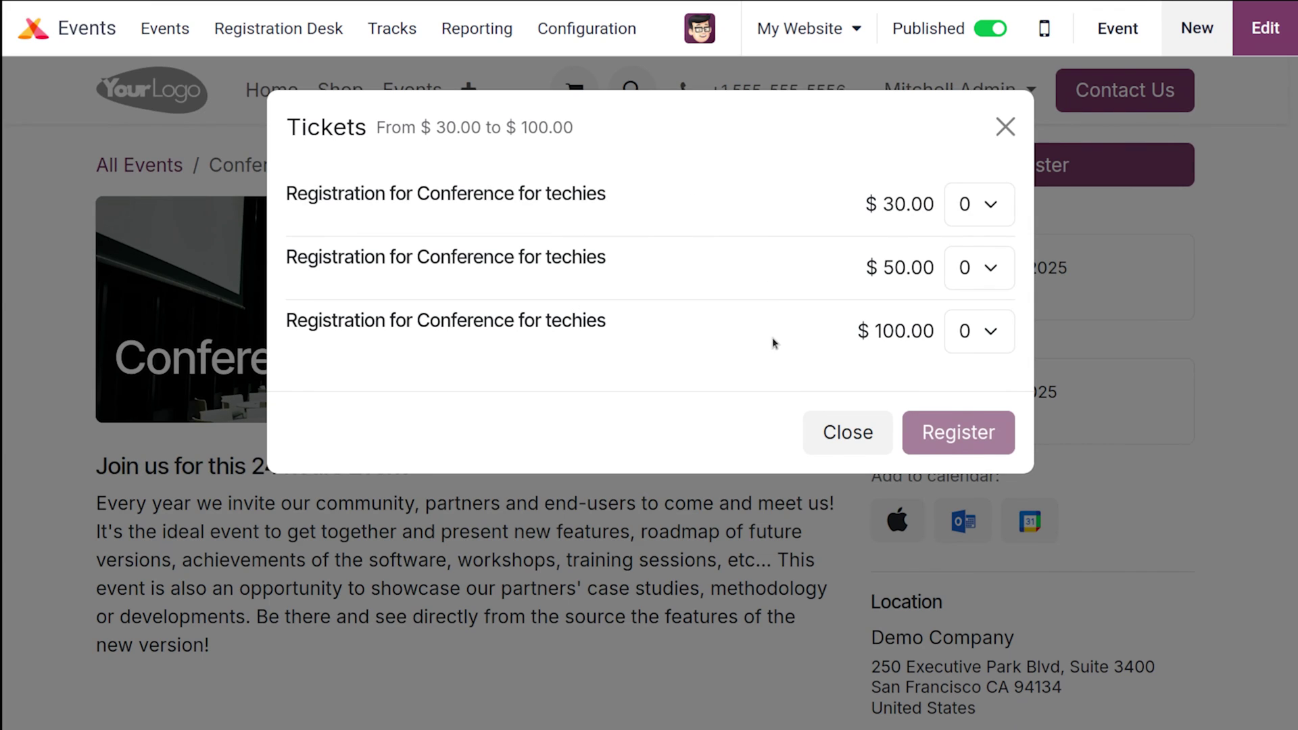
- Order two of the $30.00 ticket and proceed to attendee details
left_click(975, 204)
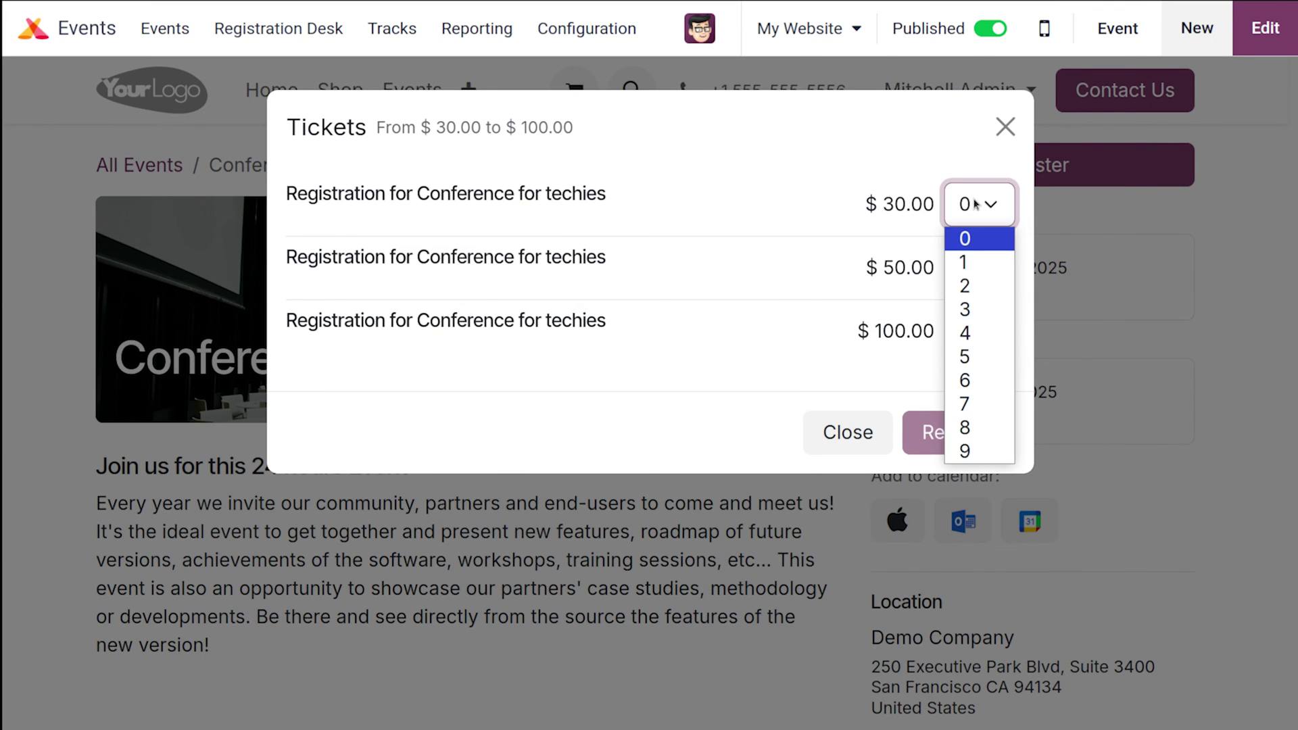
left_click(966, 295)
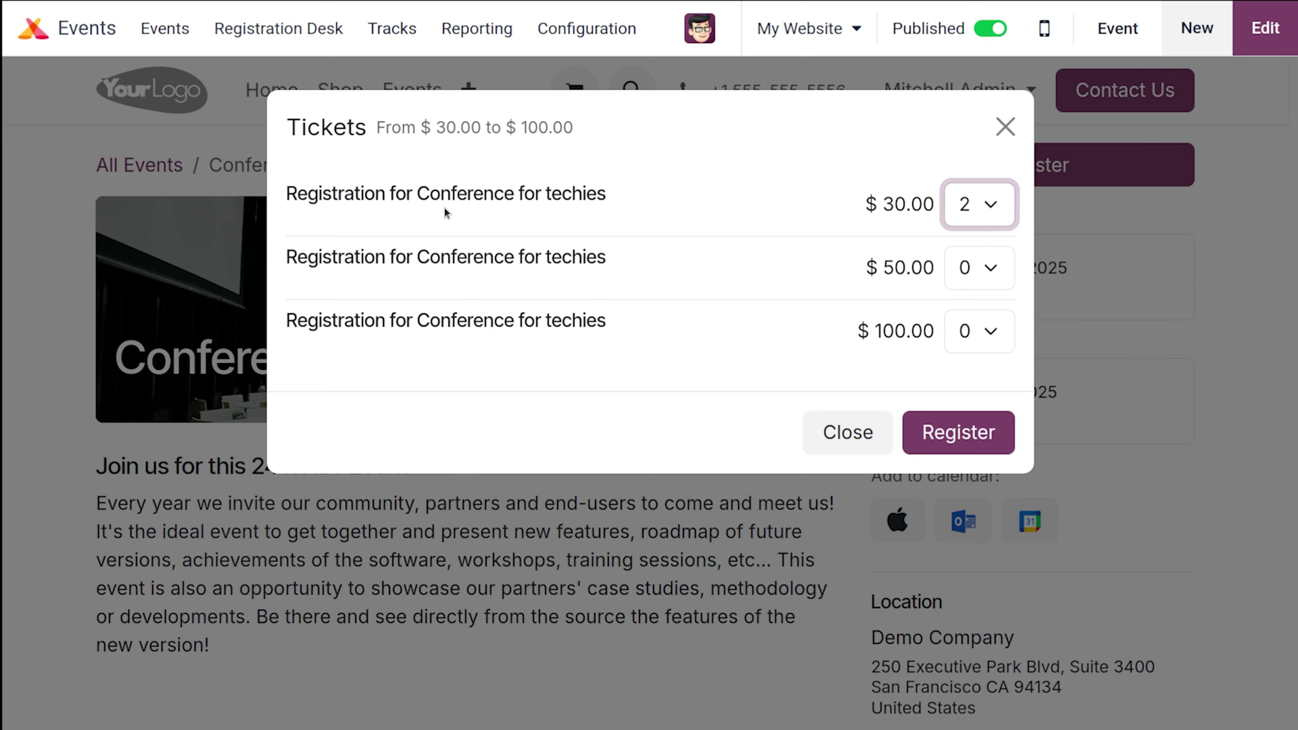
left_click(950, 433)
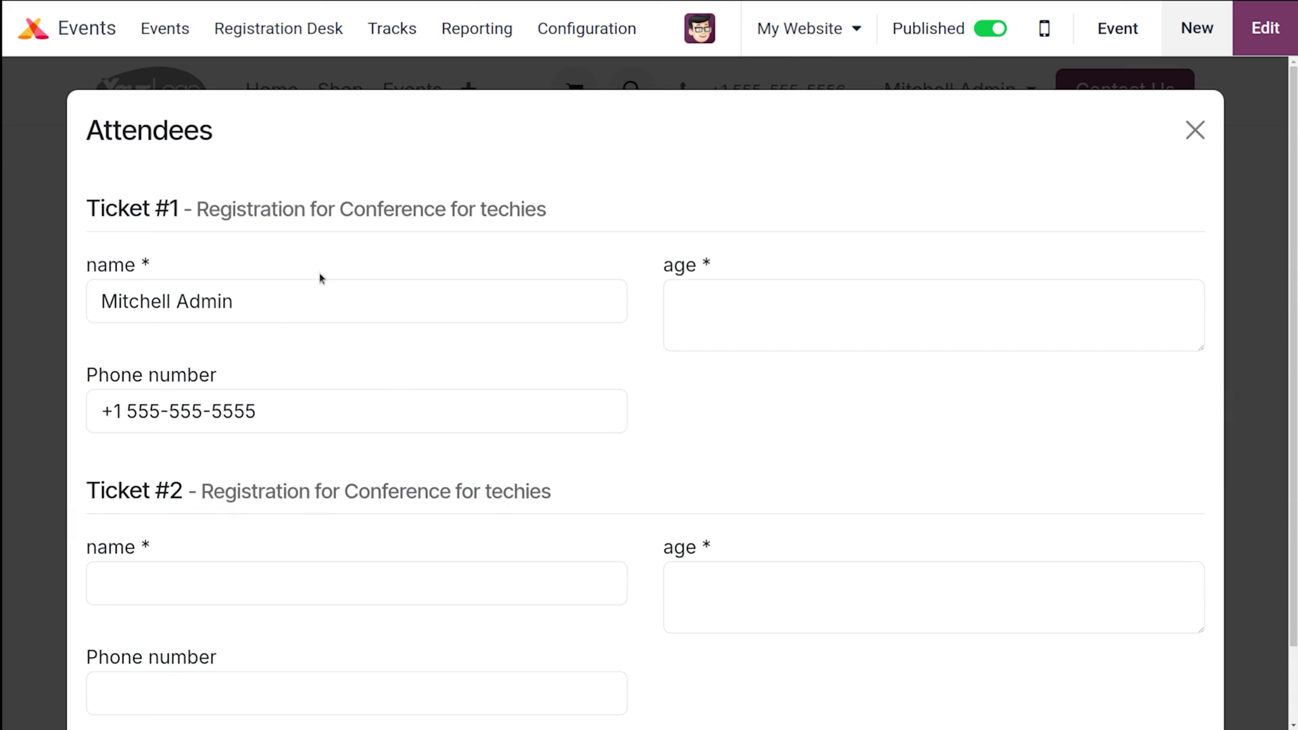
- Enter age 28 for the first attendee, name and age 25 for the second, then continue to payment
left_click(760, 320)
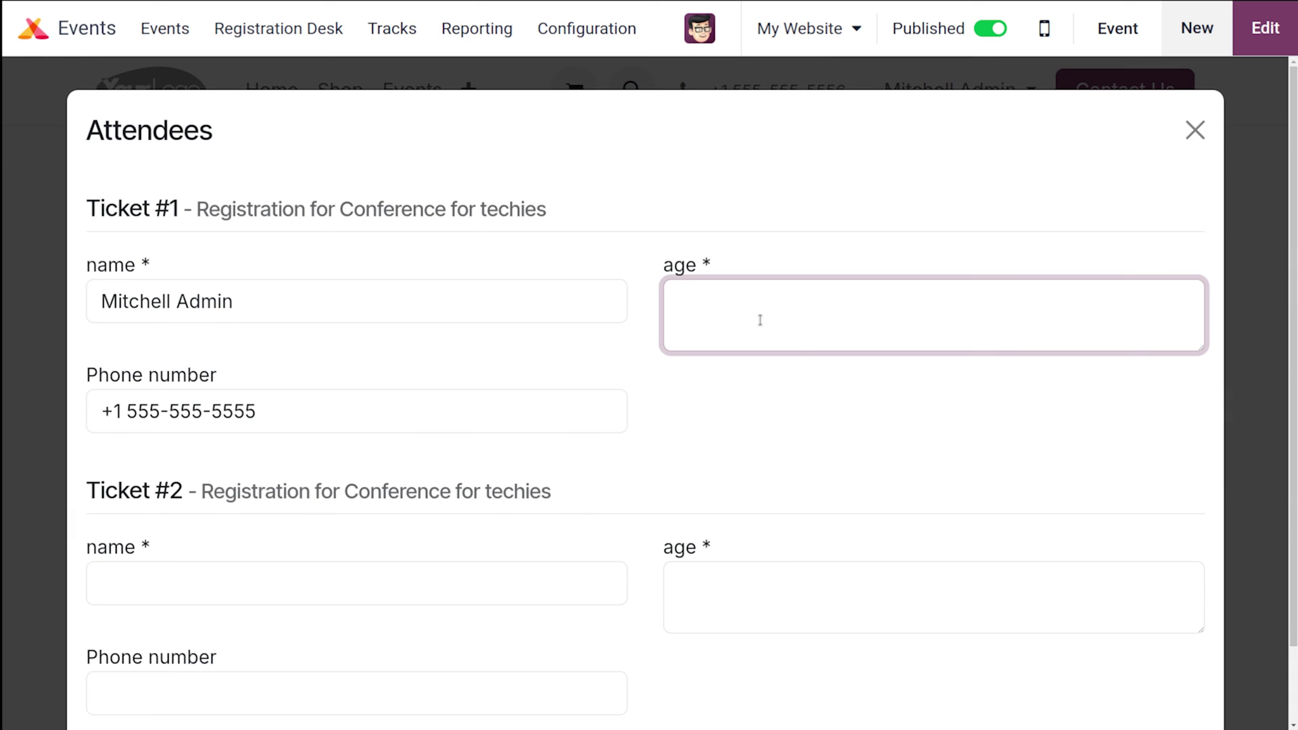
type("28")
left_click(745, 461)
scroll(745, 463, "down", 2)
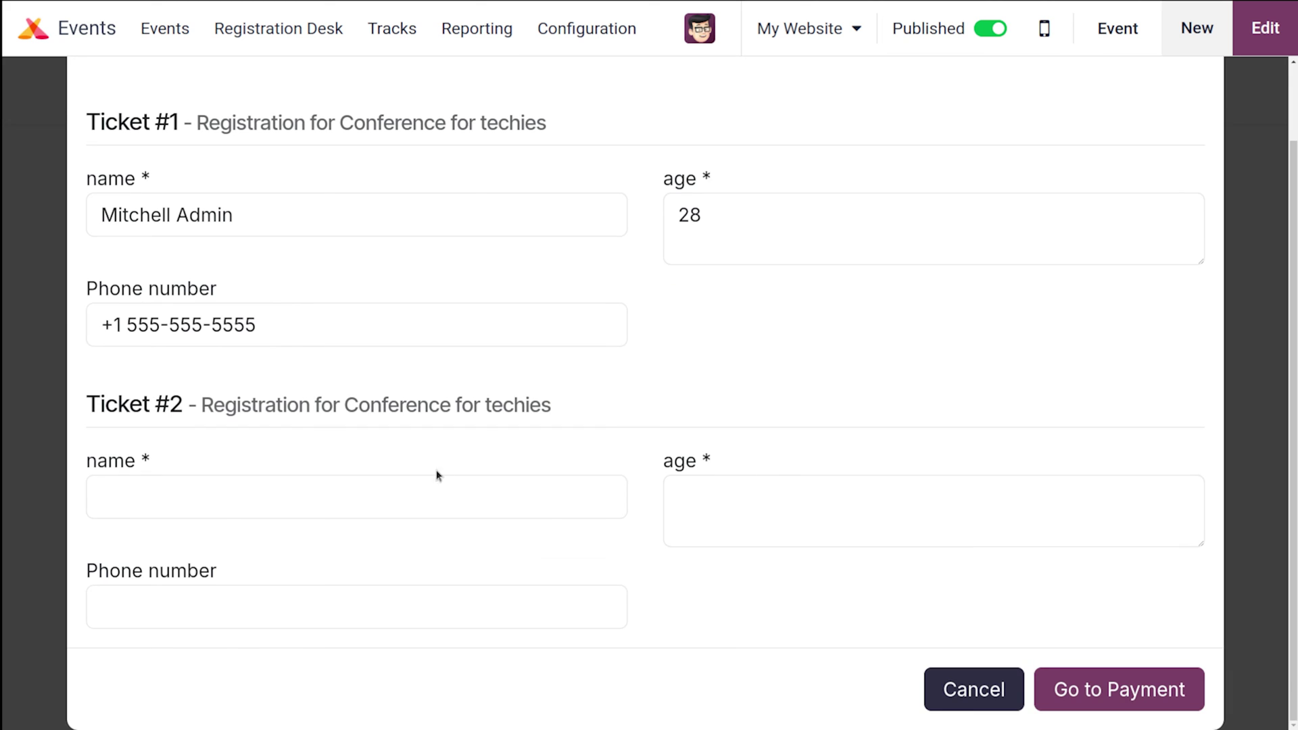
left_click(404, 489)
type("t")
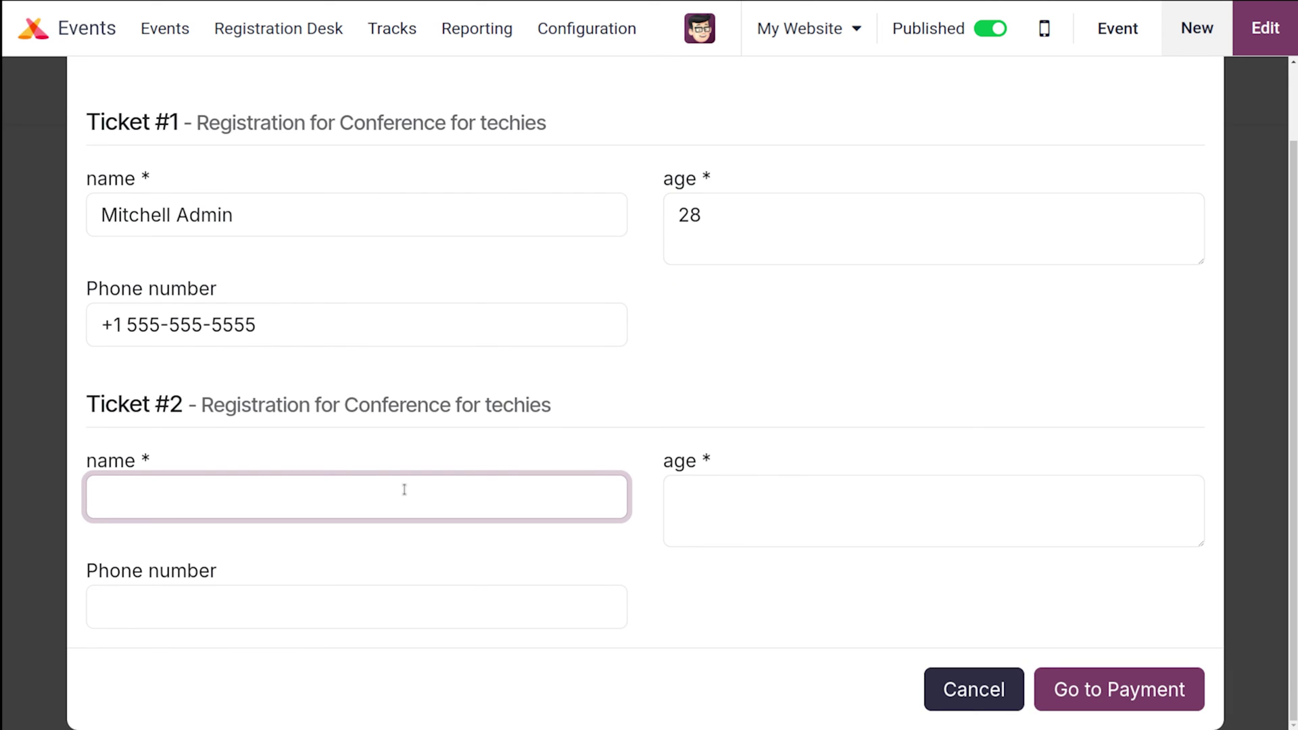
type("Tom")
left_click(873, 512)
type("25")
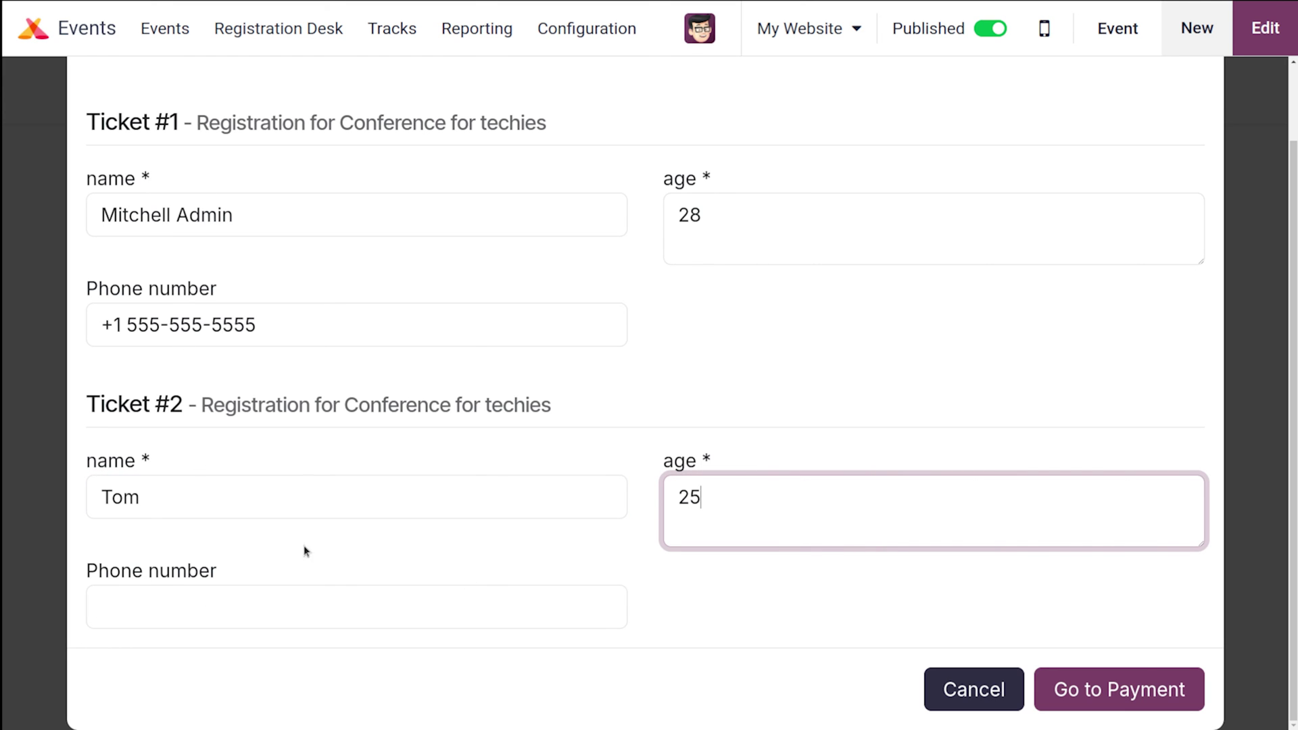
left_click(681, 598)
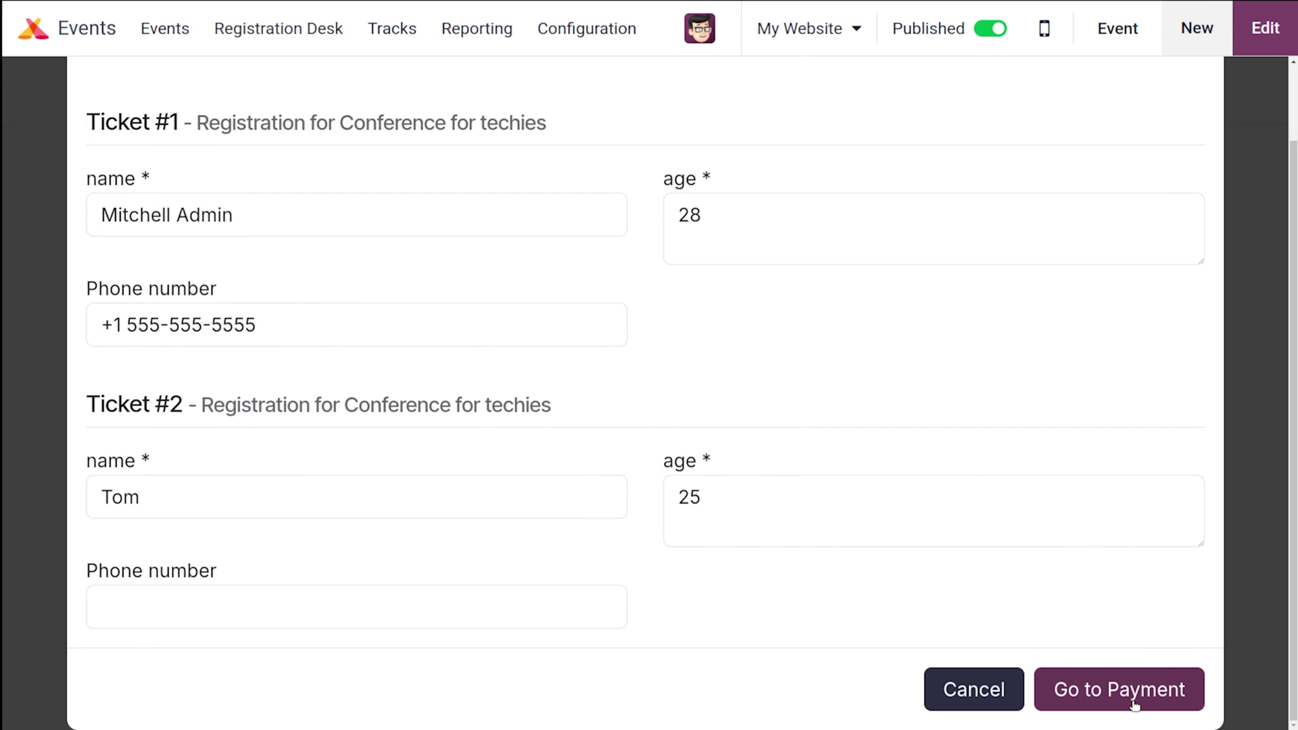
left_click(1135, 706)
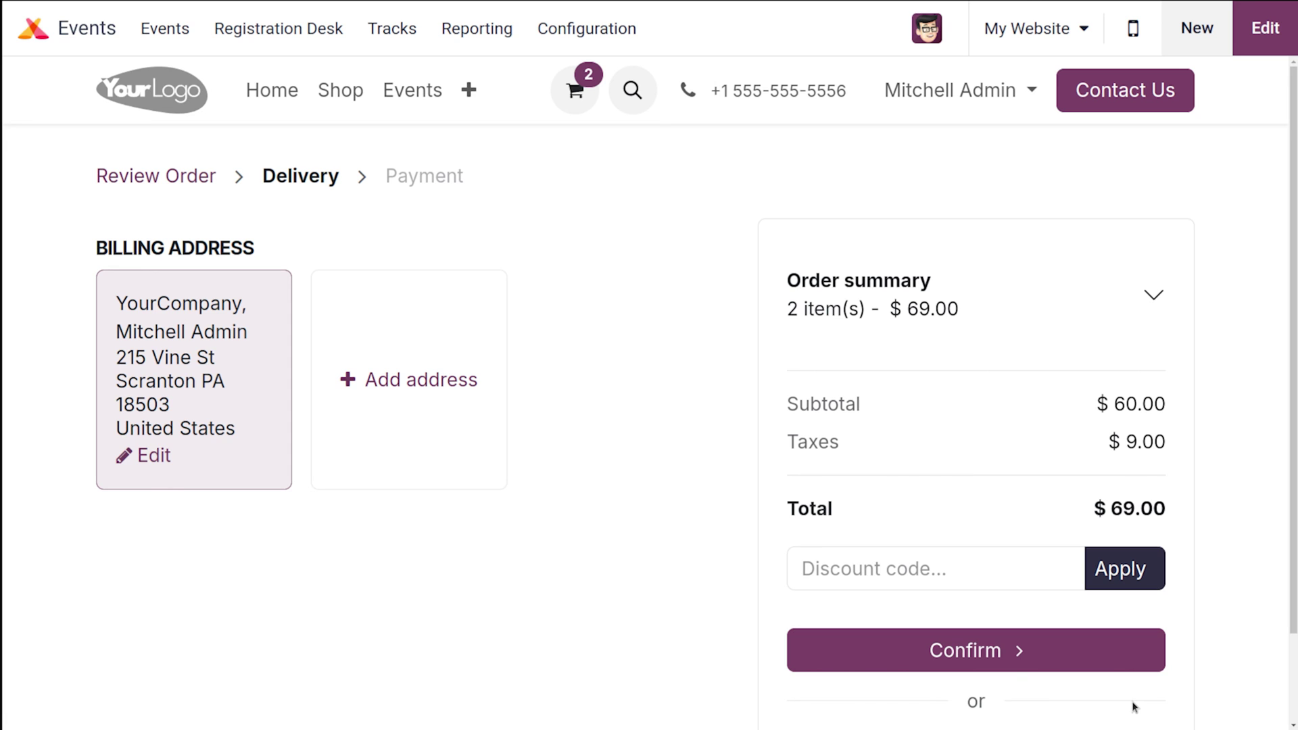
- Confirm and pay the $69.00 order with the Demo method, then review the order confirmation
scroll(1049, 595, "down", 2)
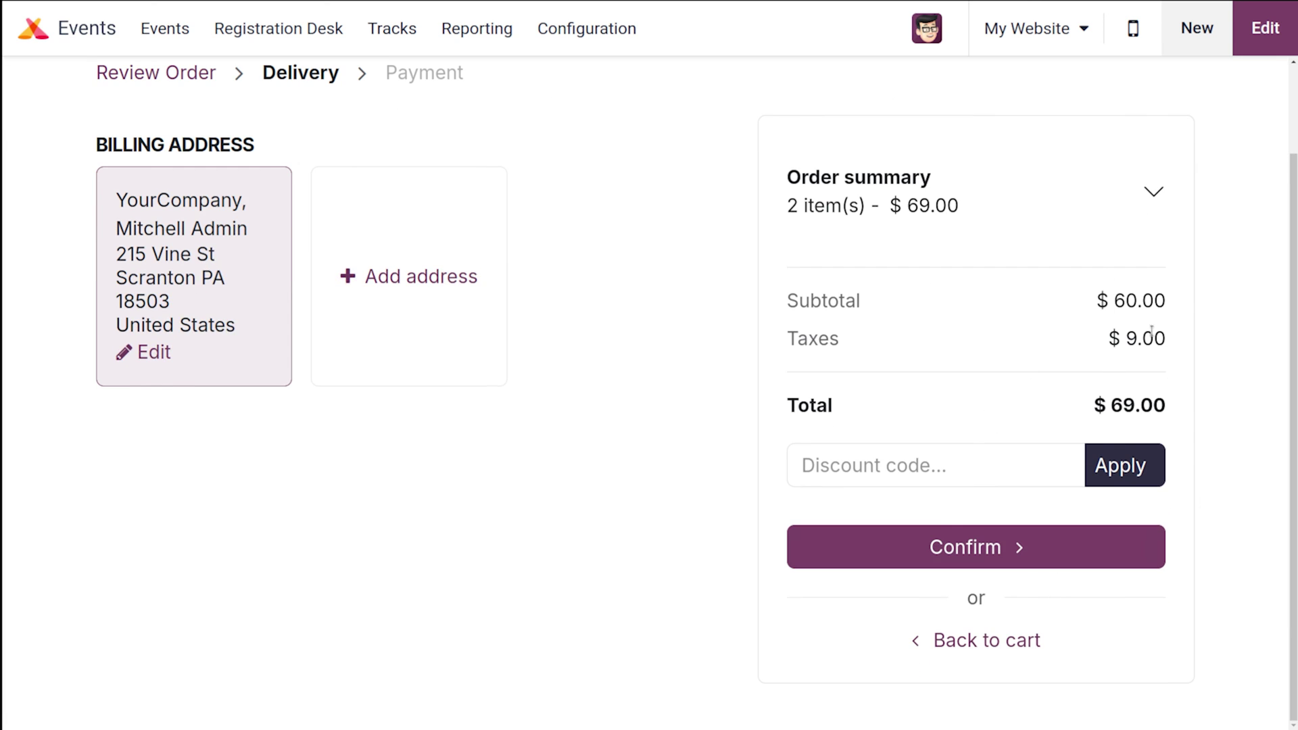
left_click(1032, 547)
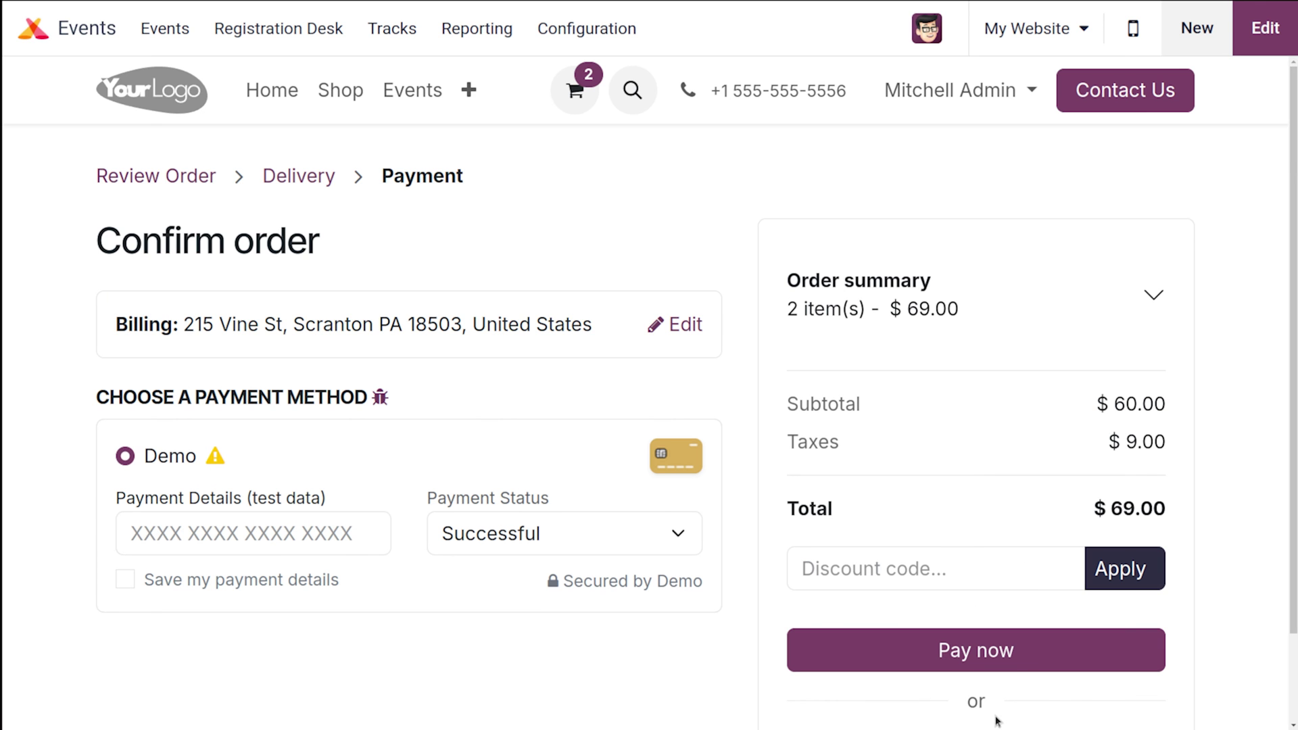
left_click(971, 653)
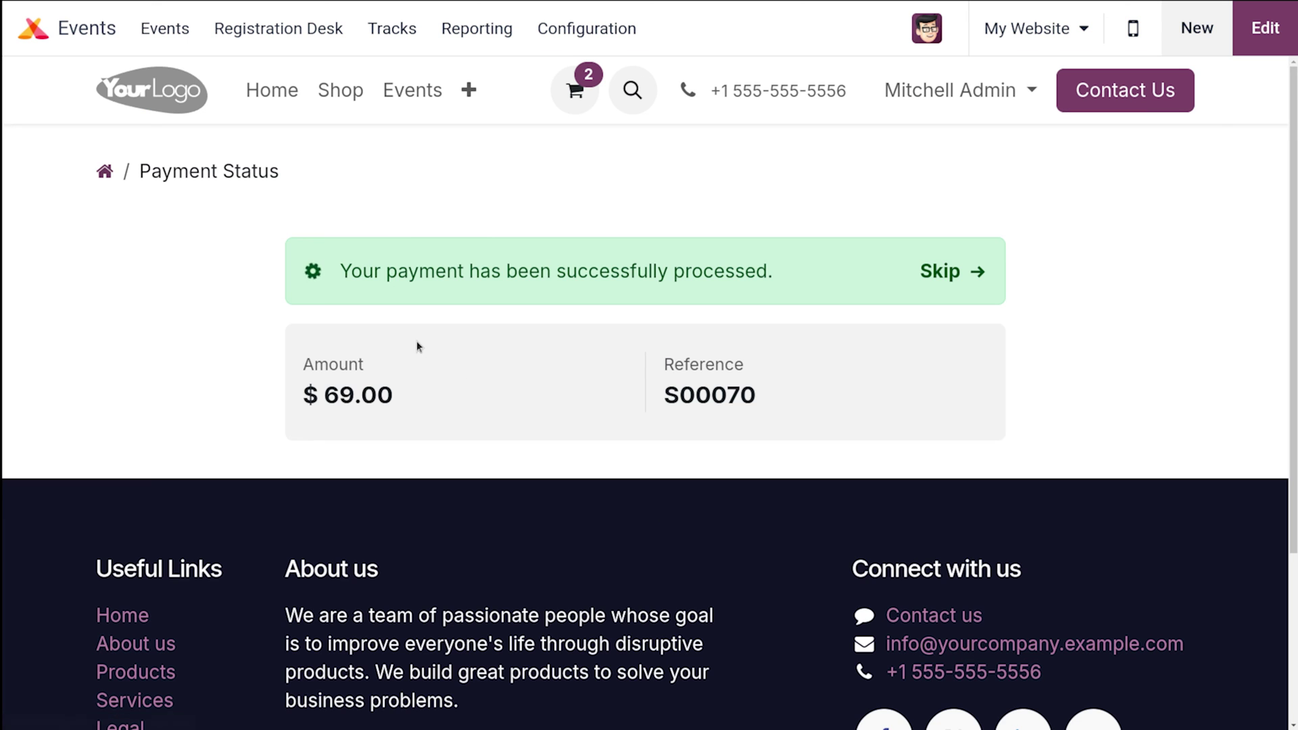
left_click(976, 274)
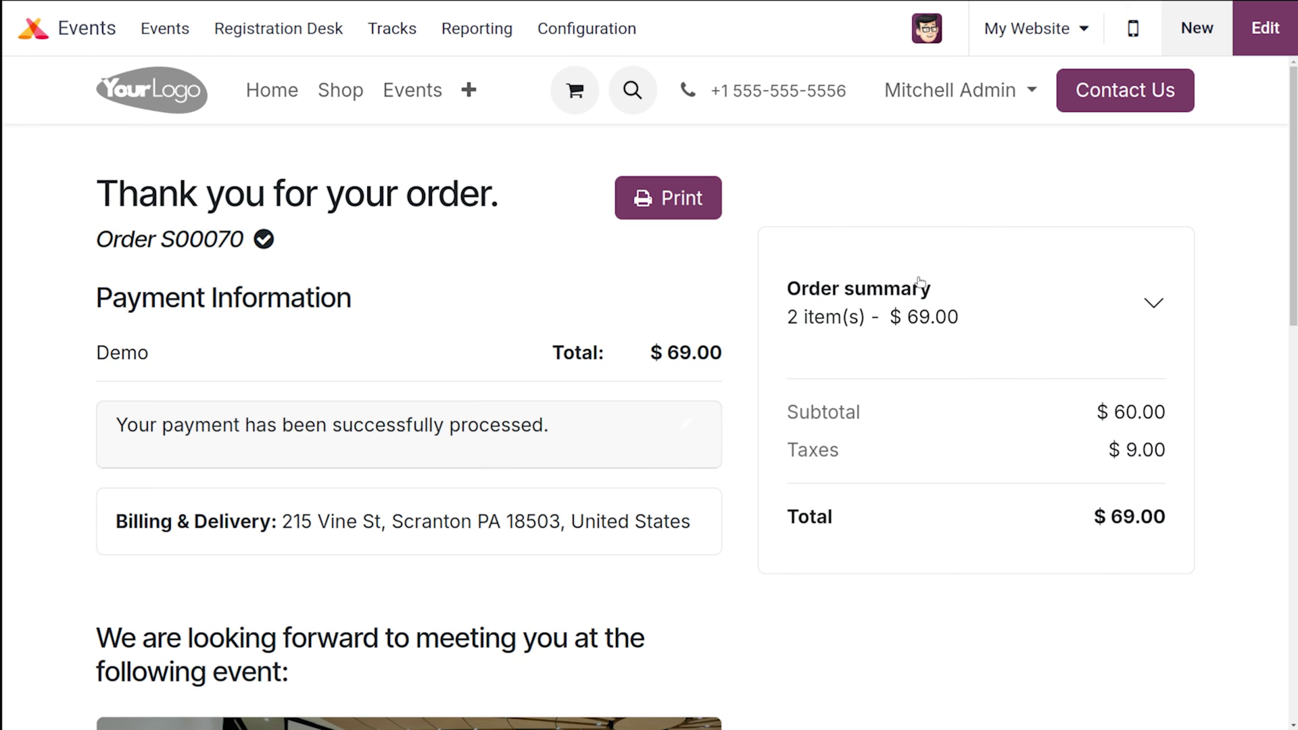
scroll(622, 491, "down", 5)
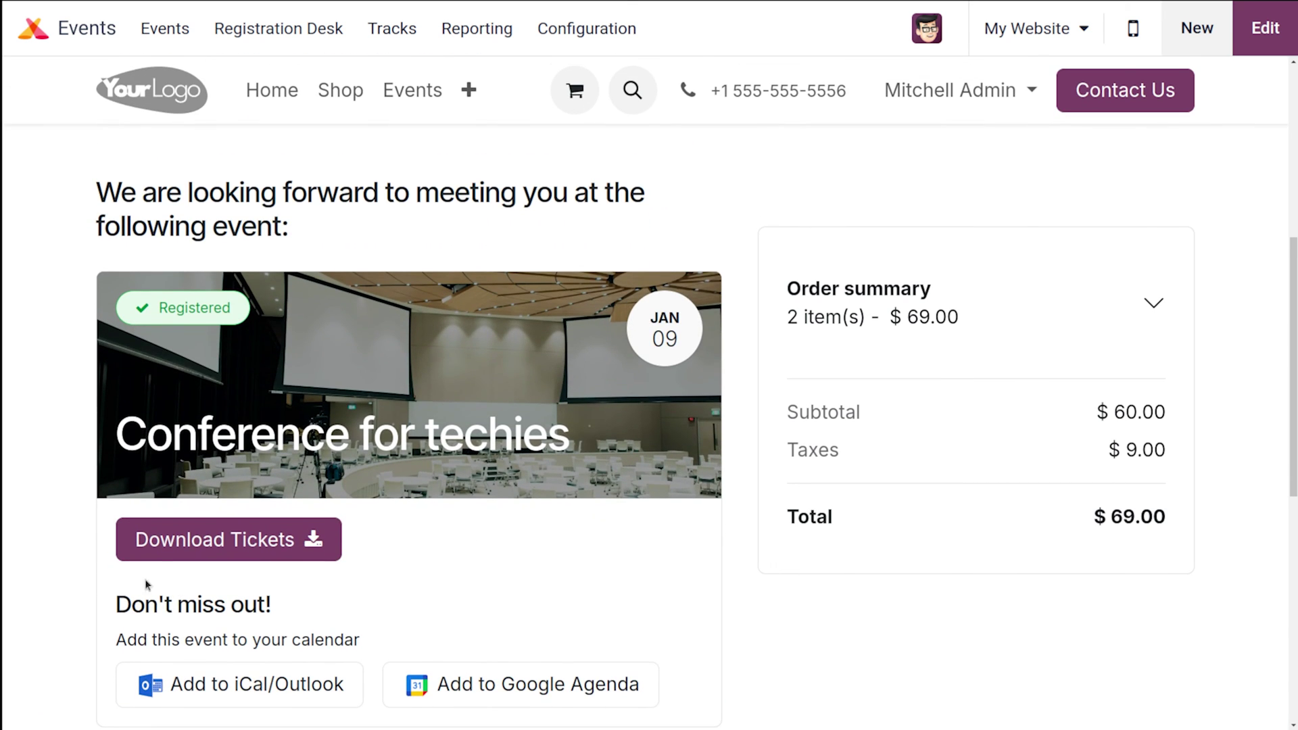
scroll(467, 586, "up", 1)
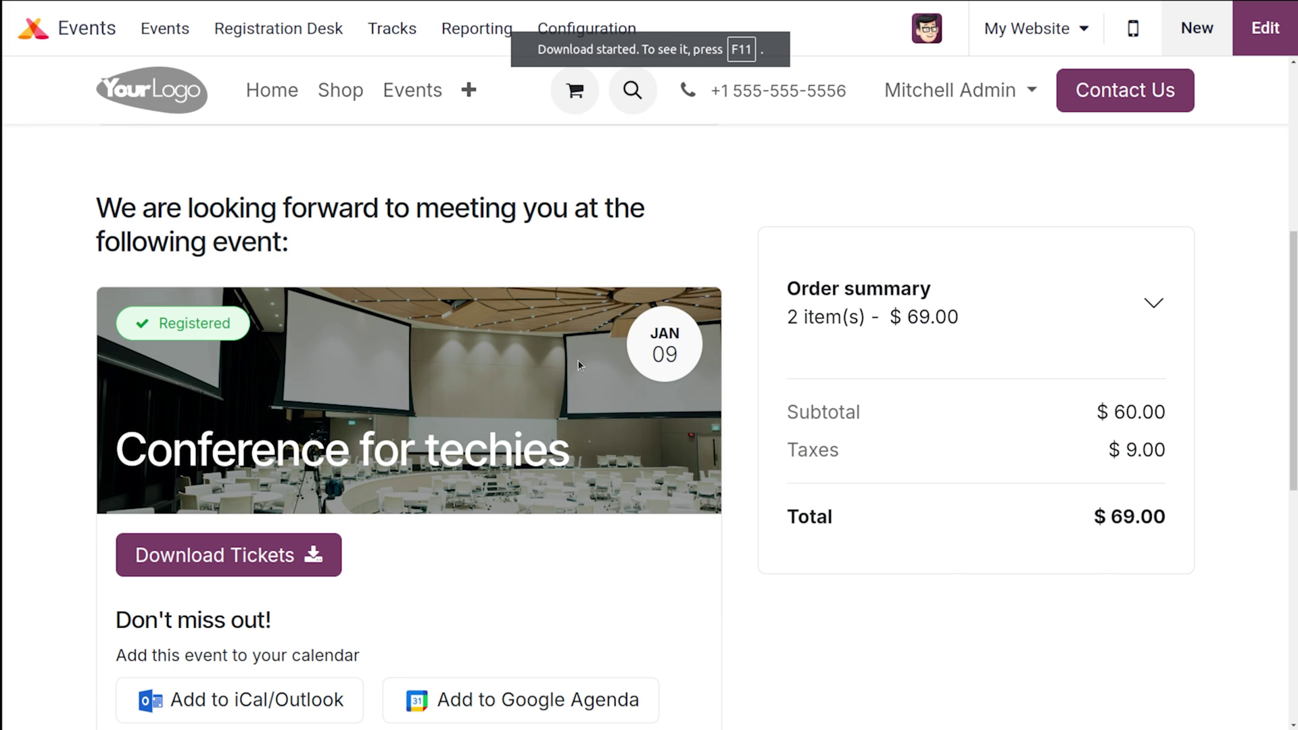
scroll(578, 365, "up", 3)
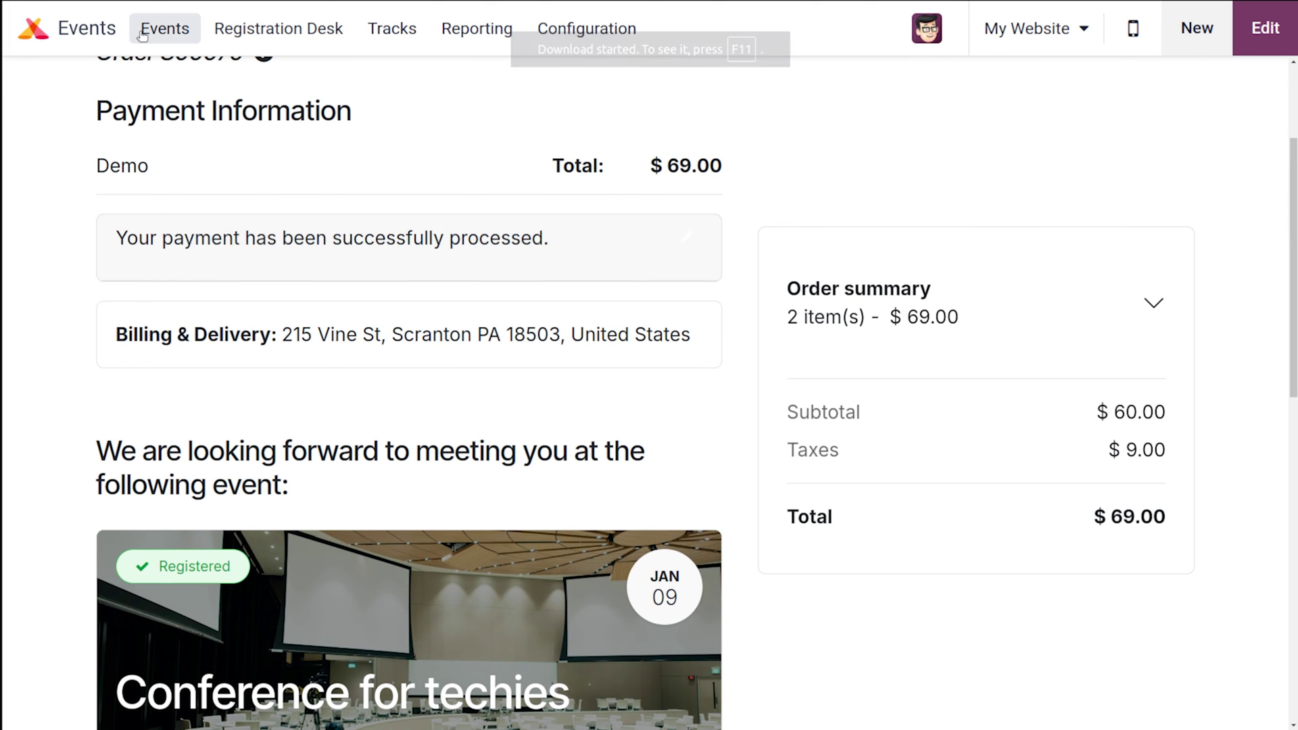
- Open the Conference for techies event and review its two attendee registrations
left_click(142, 33)
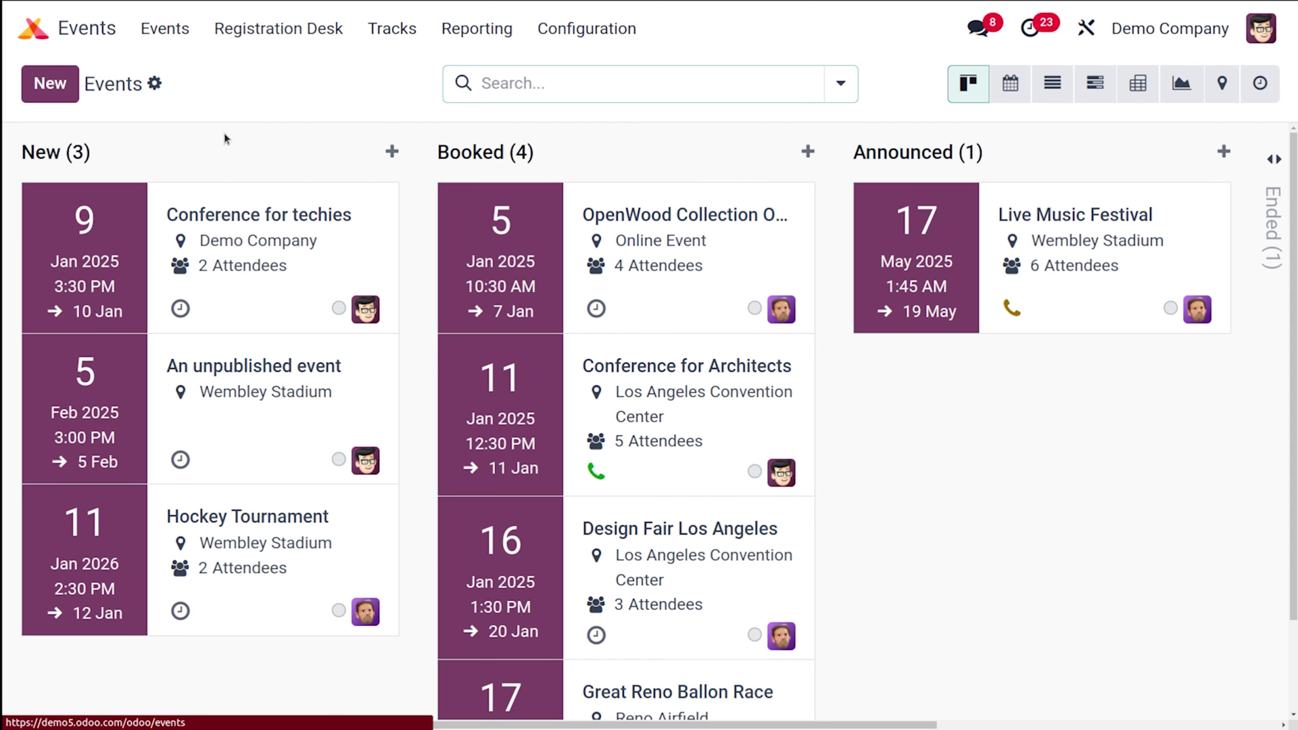
left_click(335, 298)
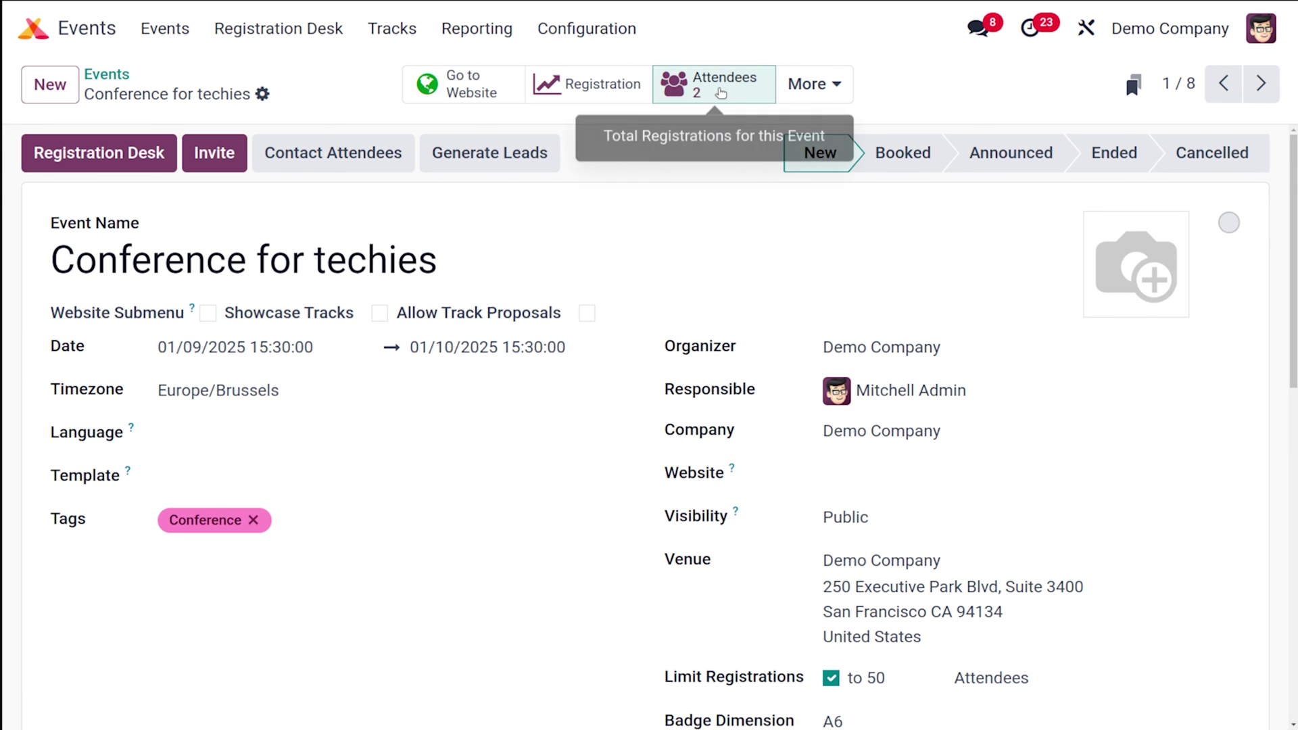
left_click(720, 93)
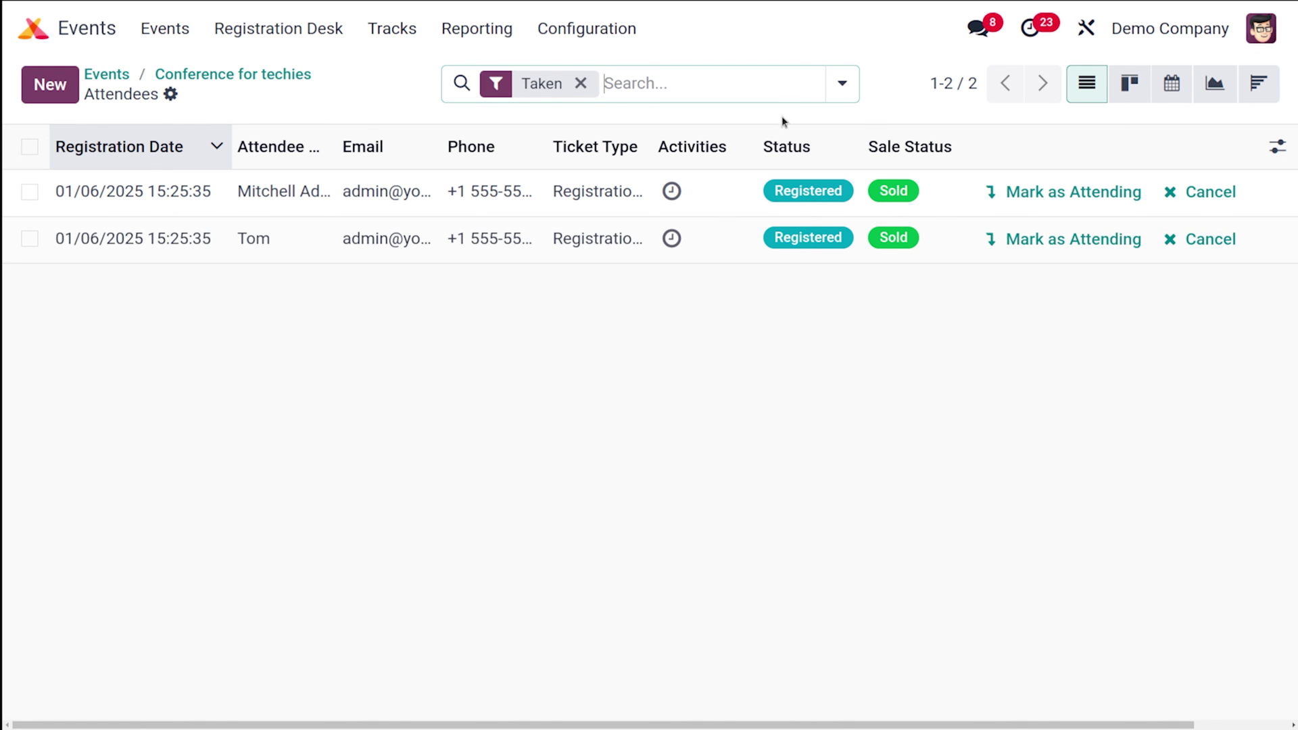
mouse_move(846, 146)
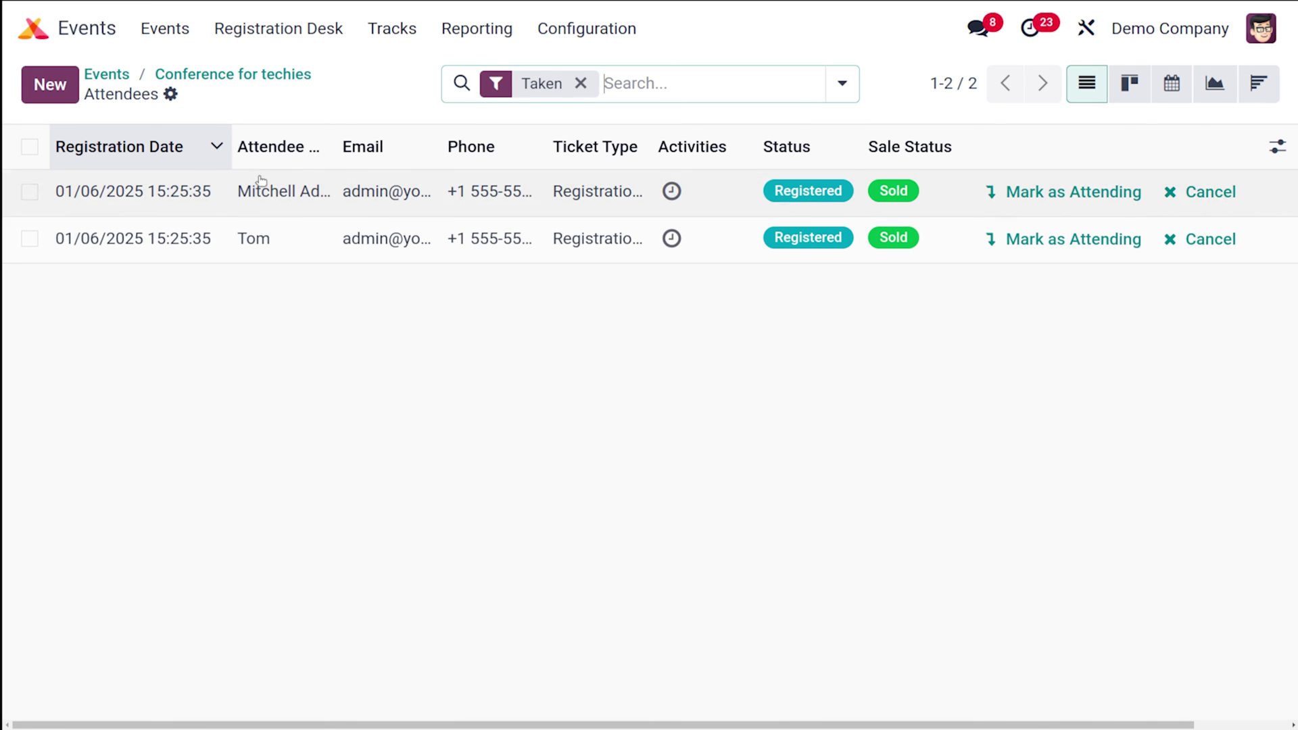
- Back on the event form, check the $60.00 sales statistics and open the Registration Desk
left_click(262, 76)
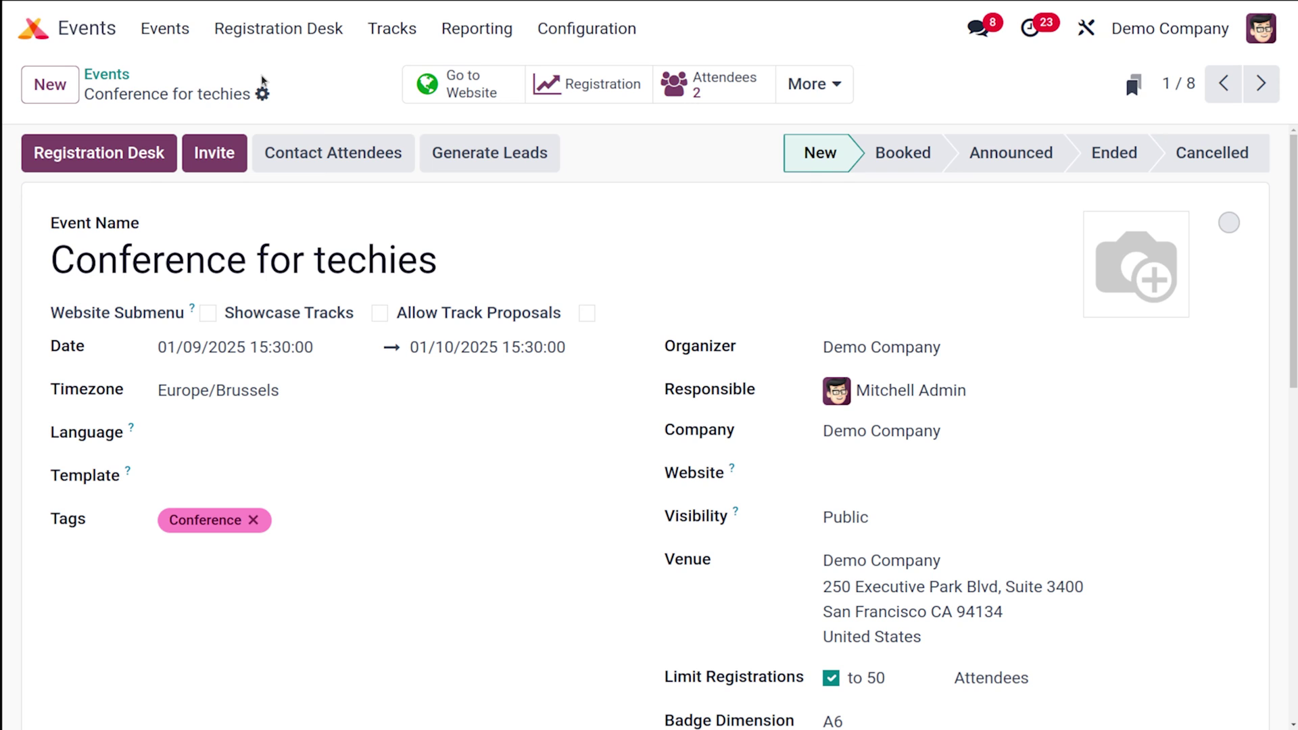
left_click(815, 97)
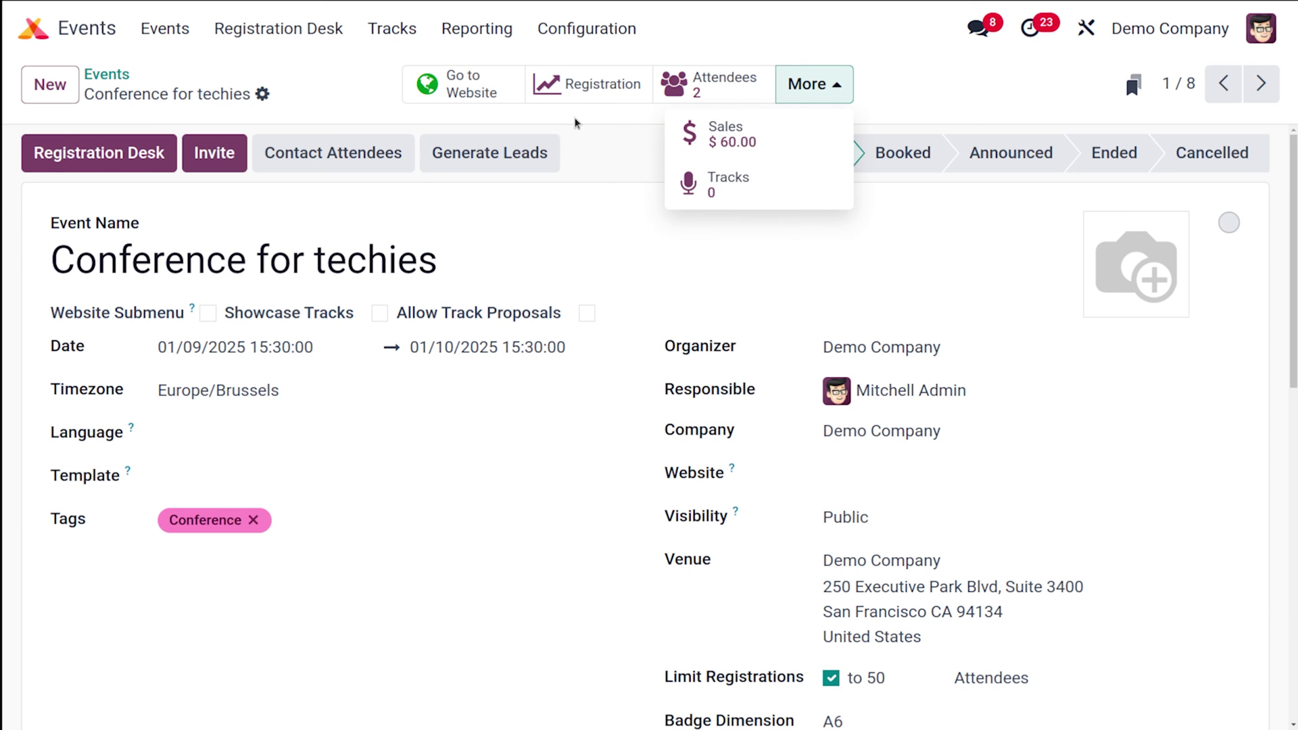
left_click(384, 96)
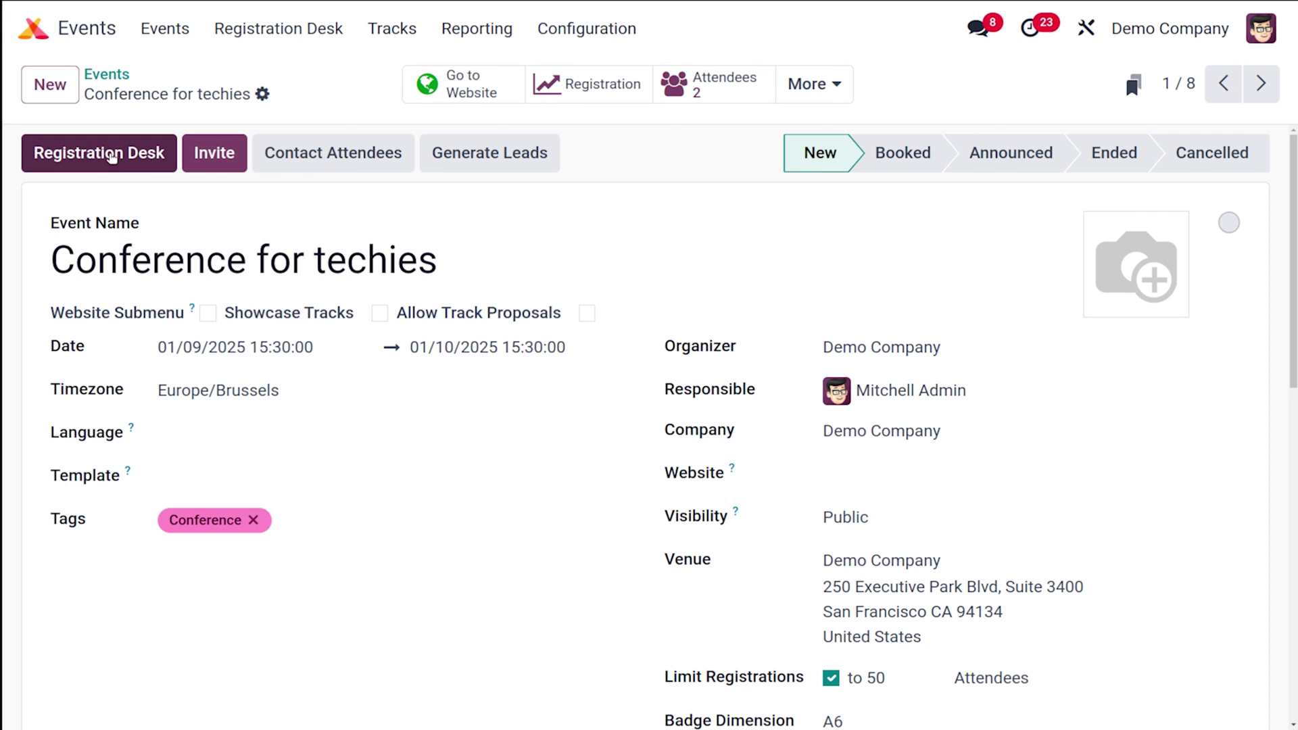
left_click(113, 154)
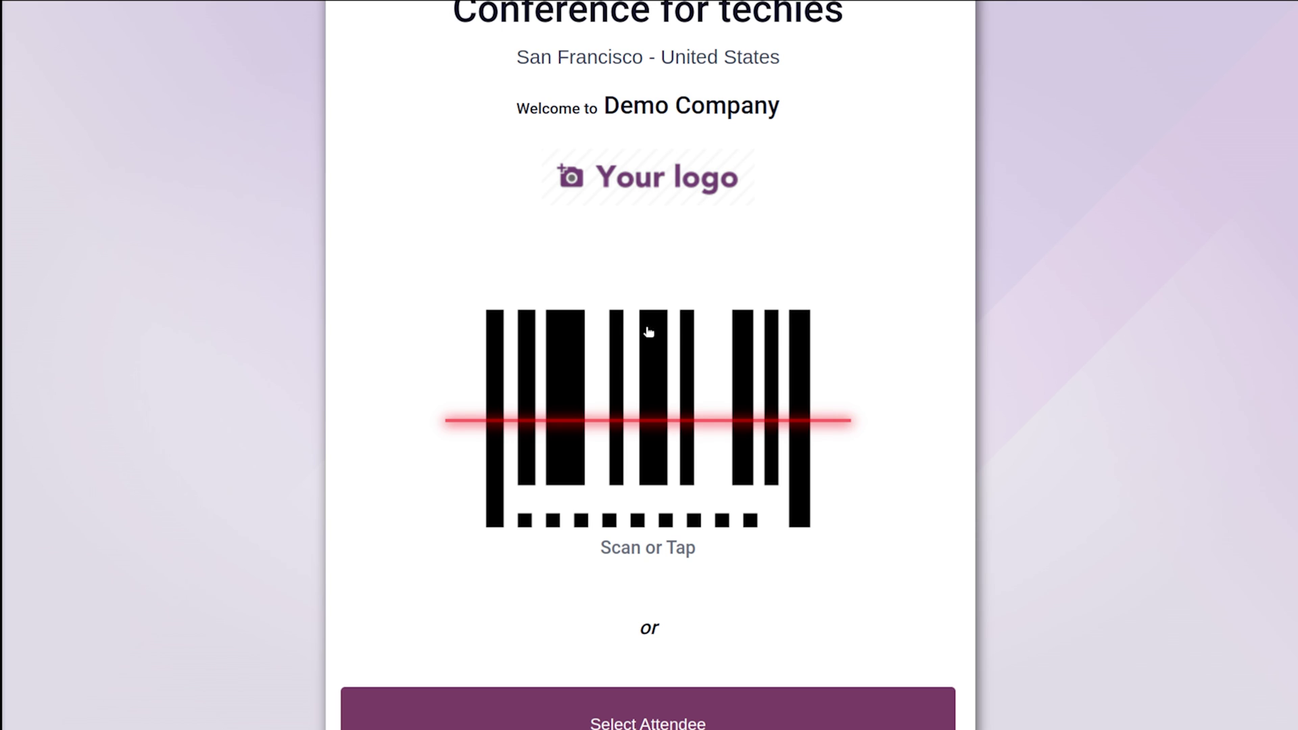
- Check in the first registered attendee at the registration desk and return to the event form
left_click(705, 719)
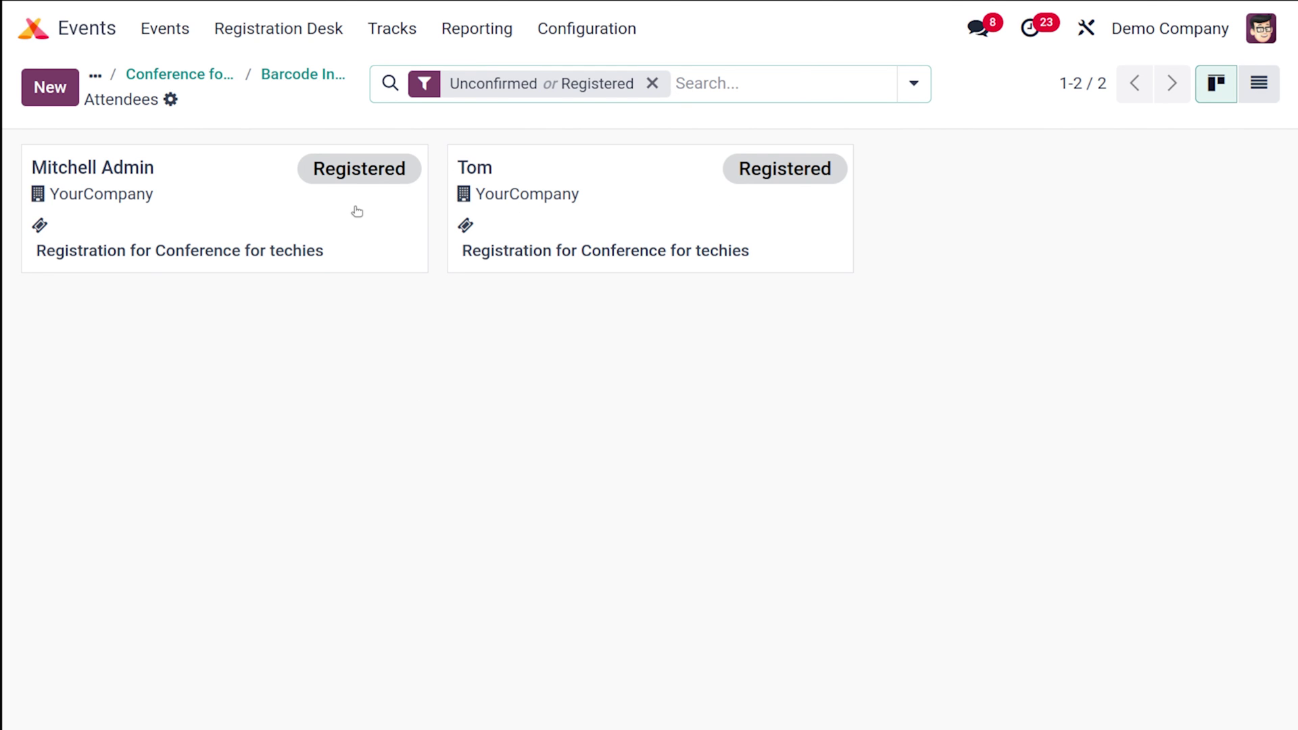
left_click(313, 212)
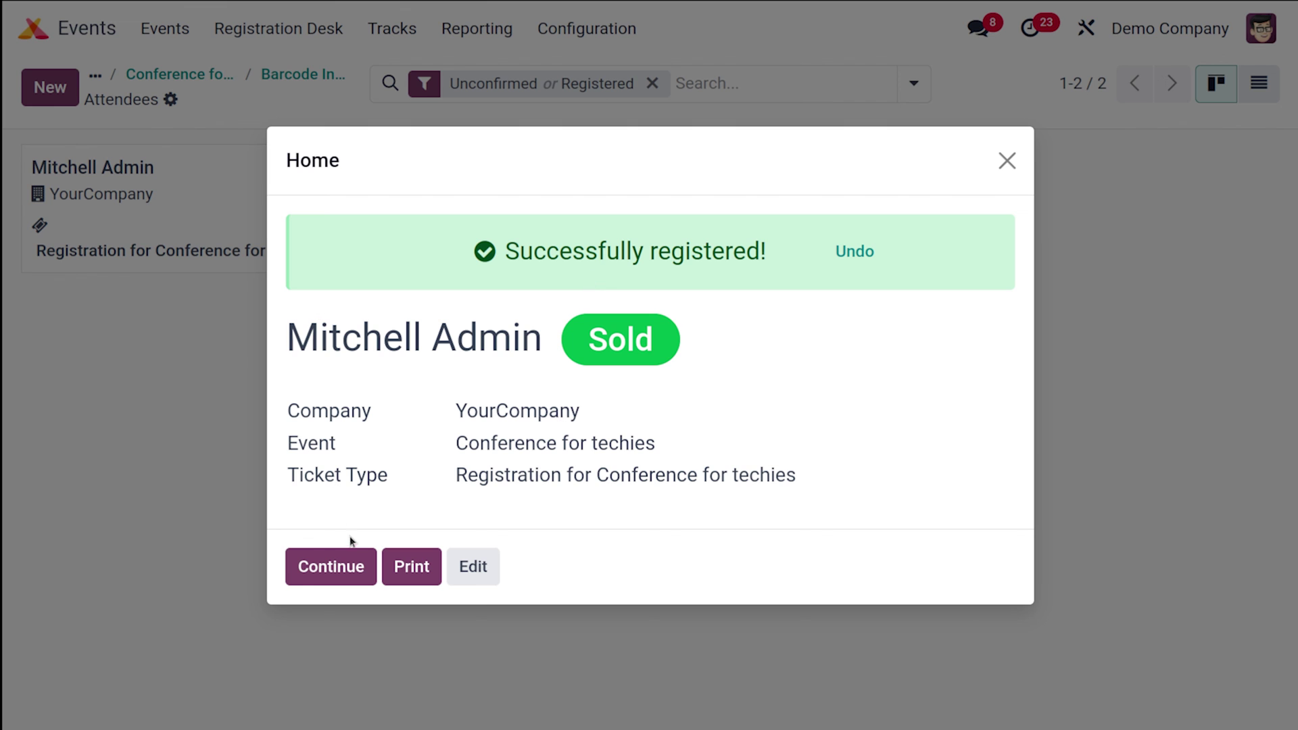
left_click(352, 560)
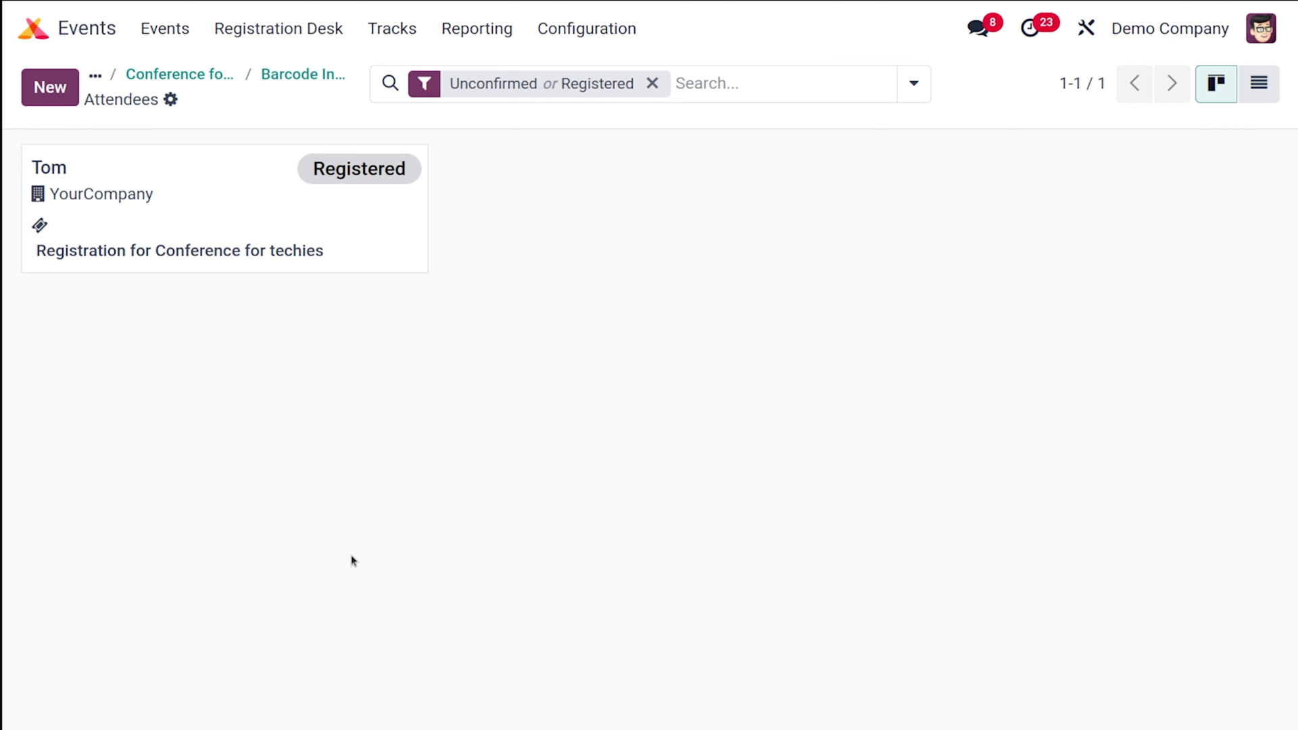
double_click(175, 64)
left_click(207, 100)
left_click(182, 75)
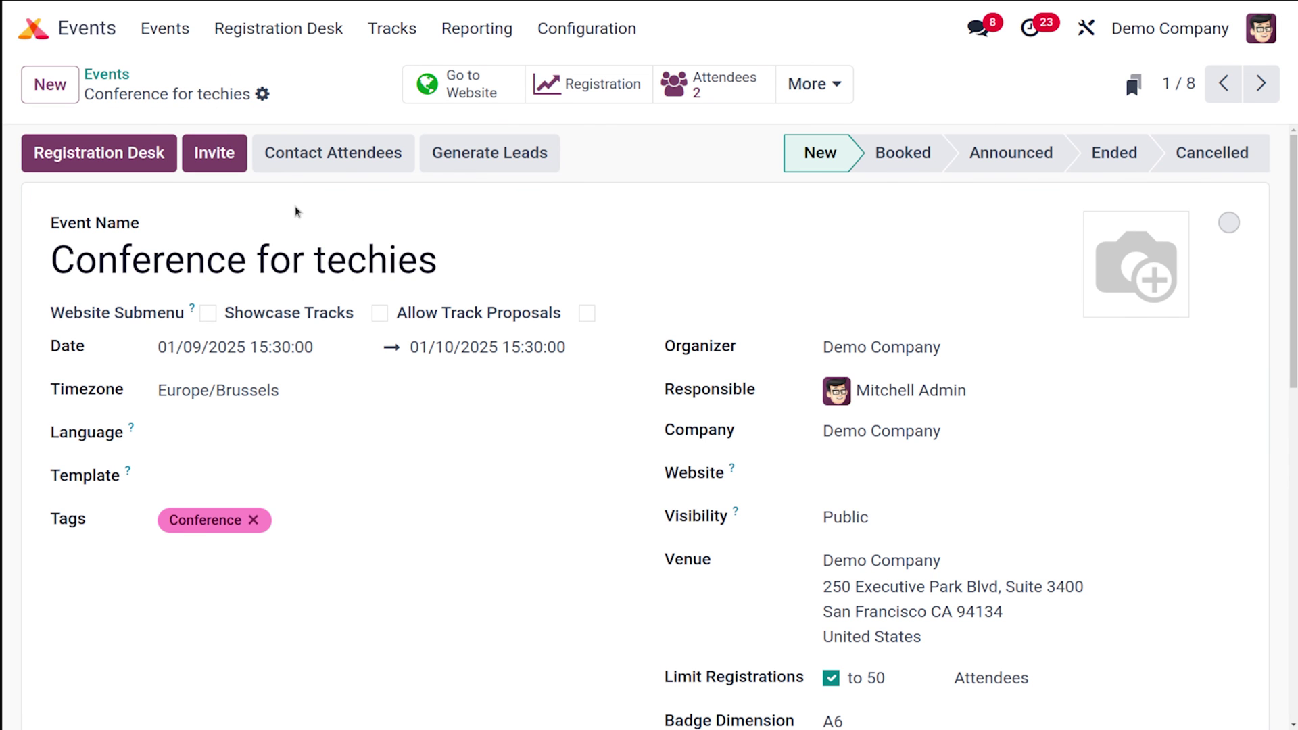
- Start an invitation mailing for the event with Contact as the recipients
left_click(197, 158)
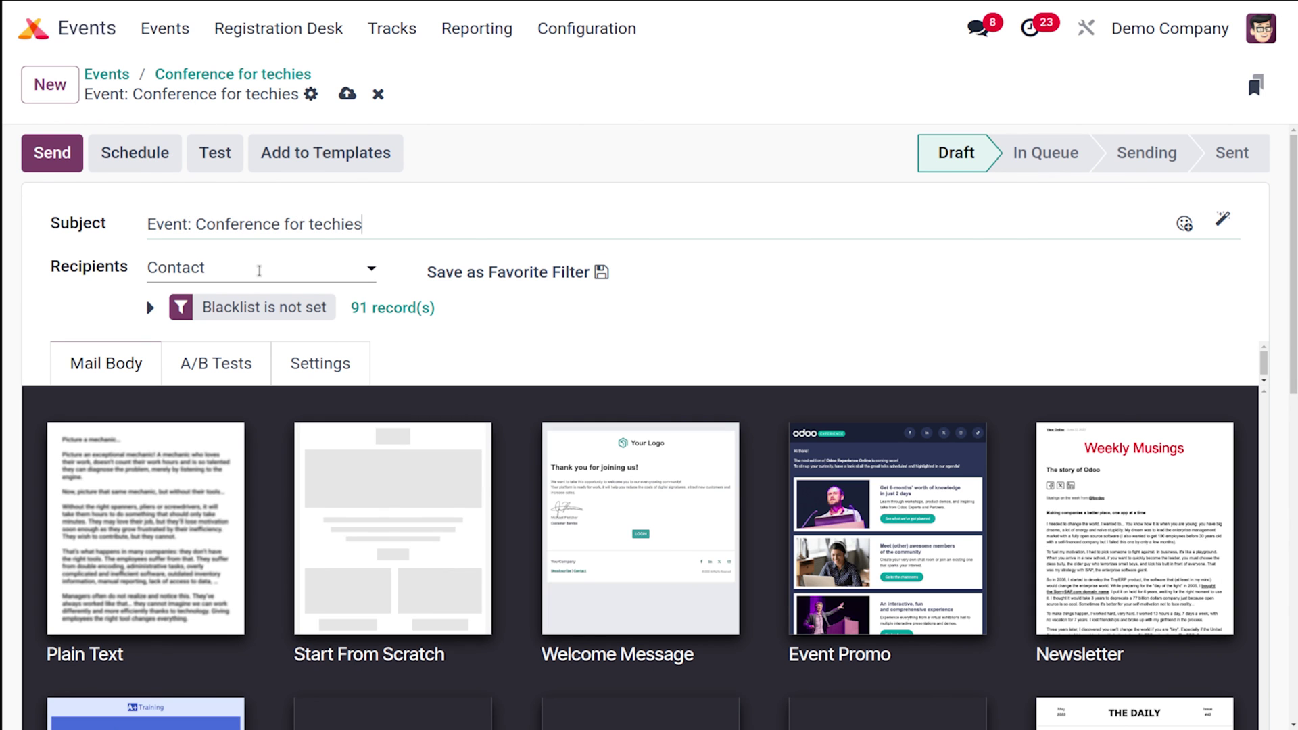
scroll(365, 244, "down", 1)
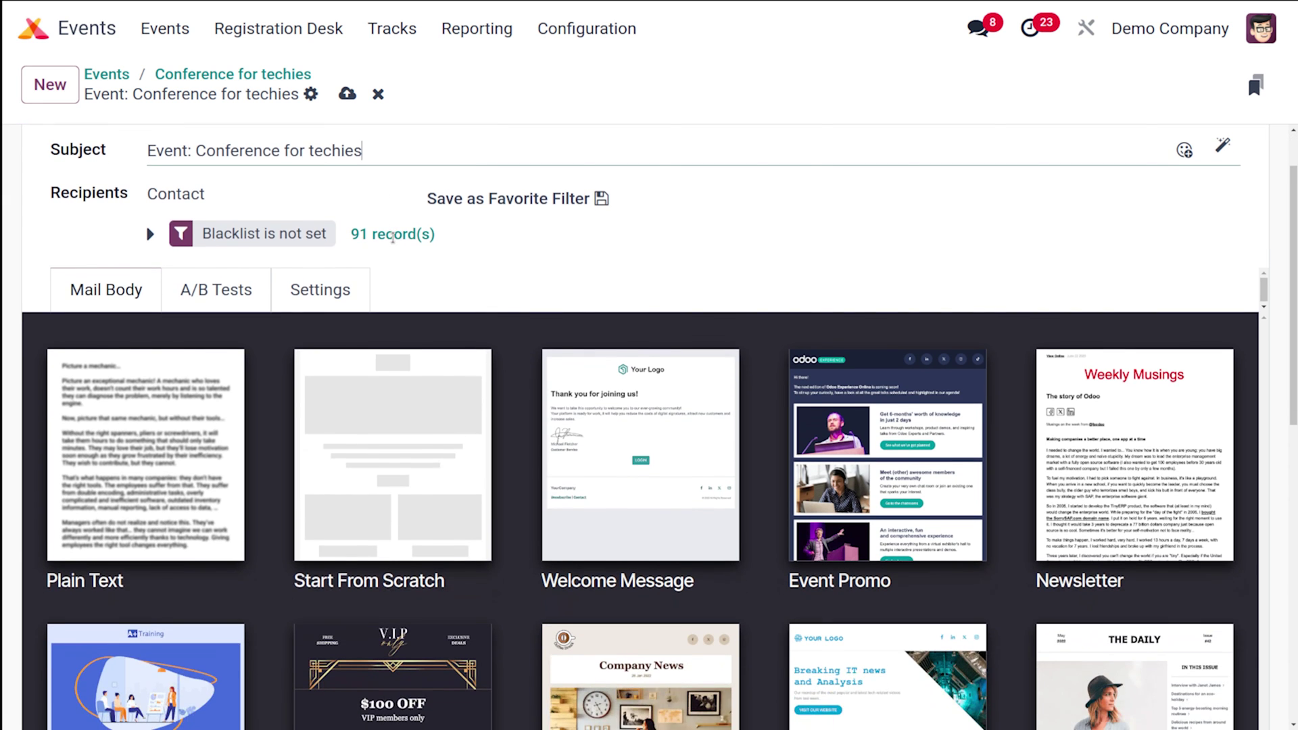
scroll(390, 236, "up", 1)
left_click(244, 264)
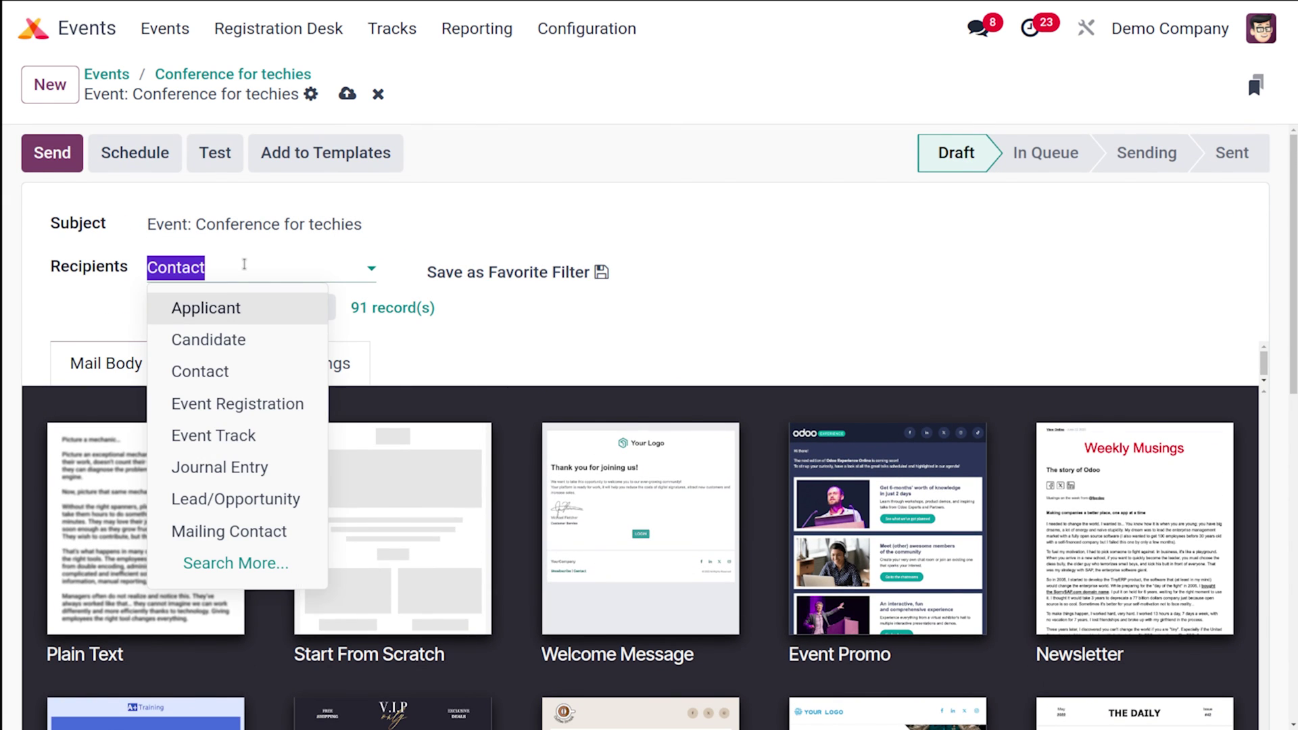
left_click(229, 374)
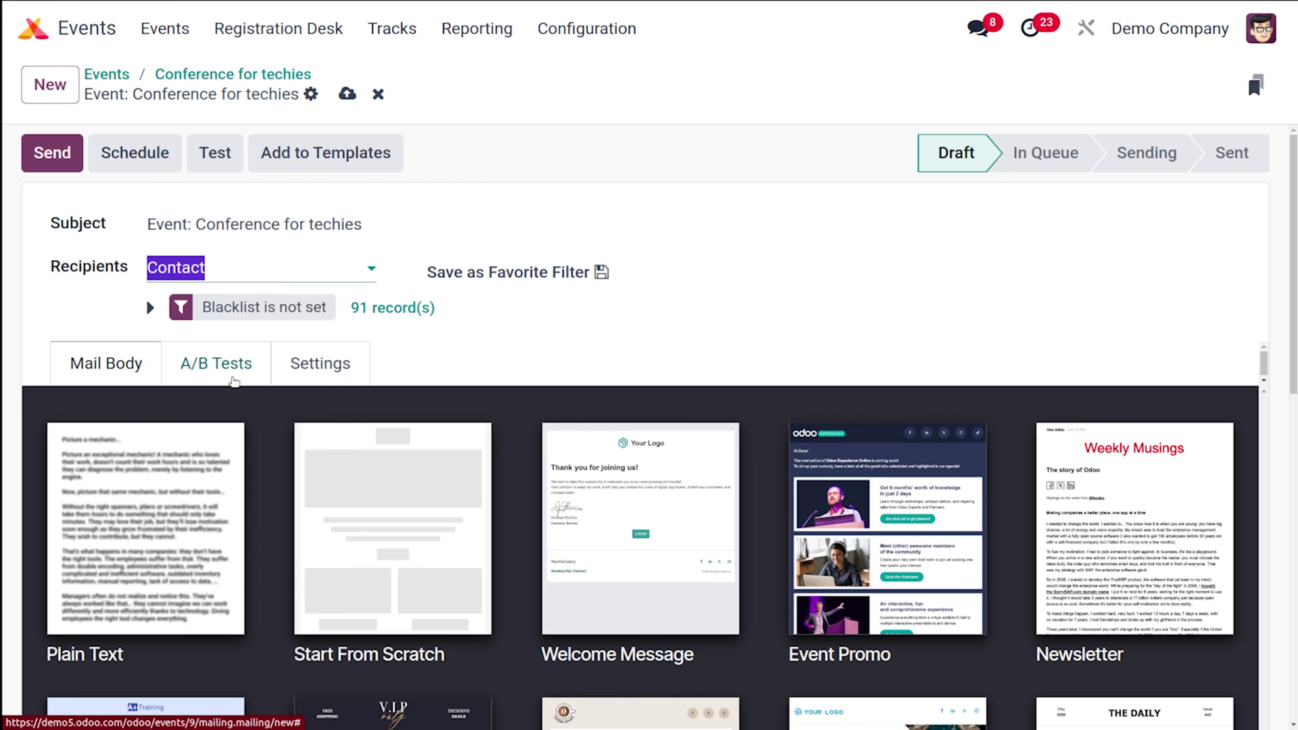
left_click(529, 358)
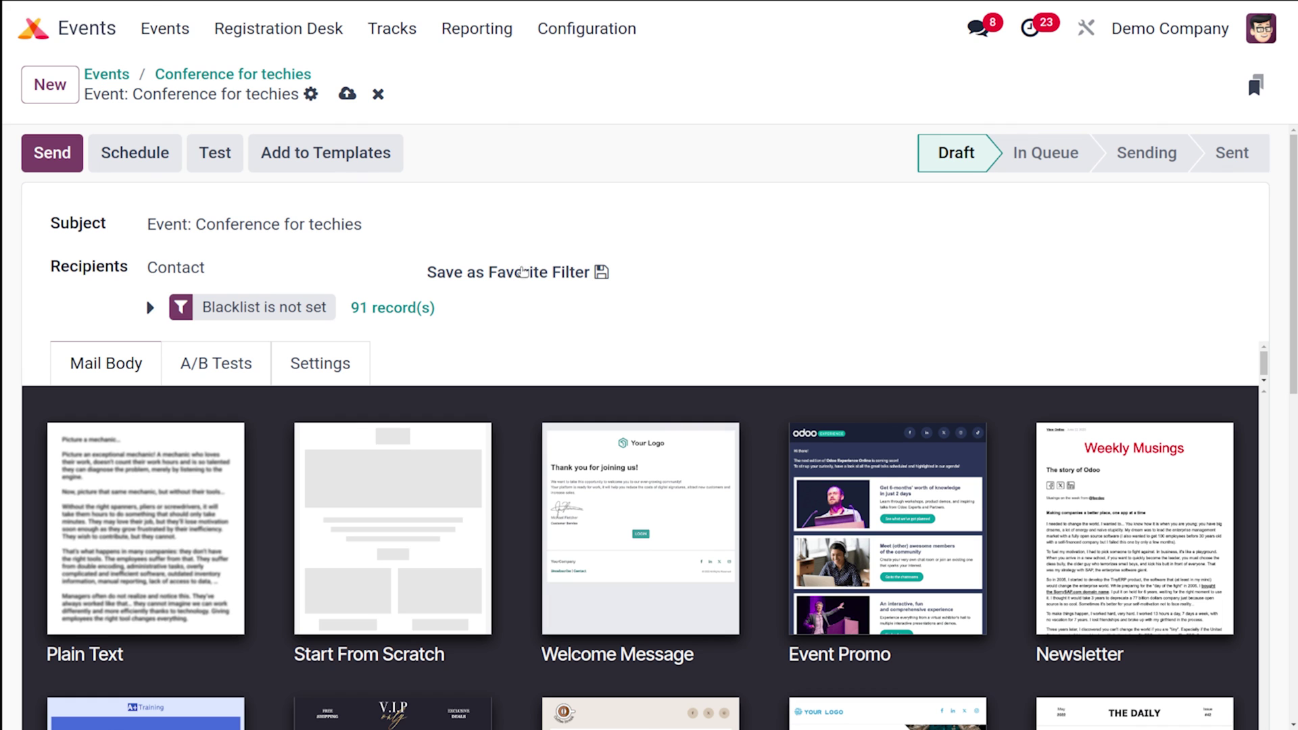
- Use the Coffee Break template, send the mailing to all 91 contacts, and return to the event
scroll(541, 230, "down", 5)
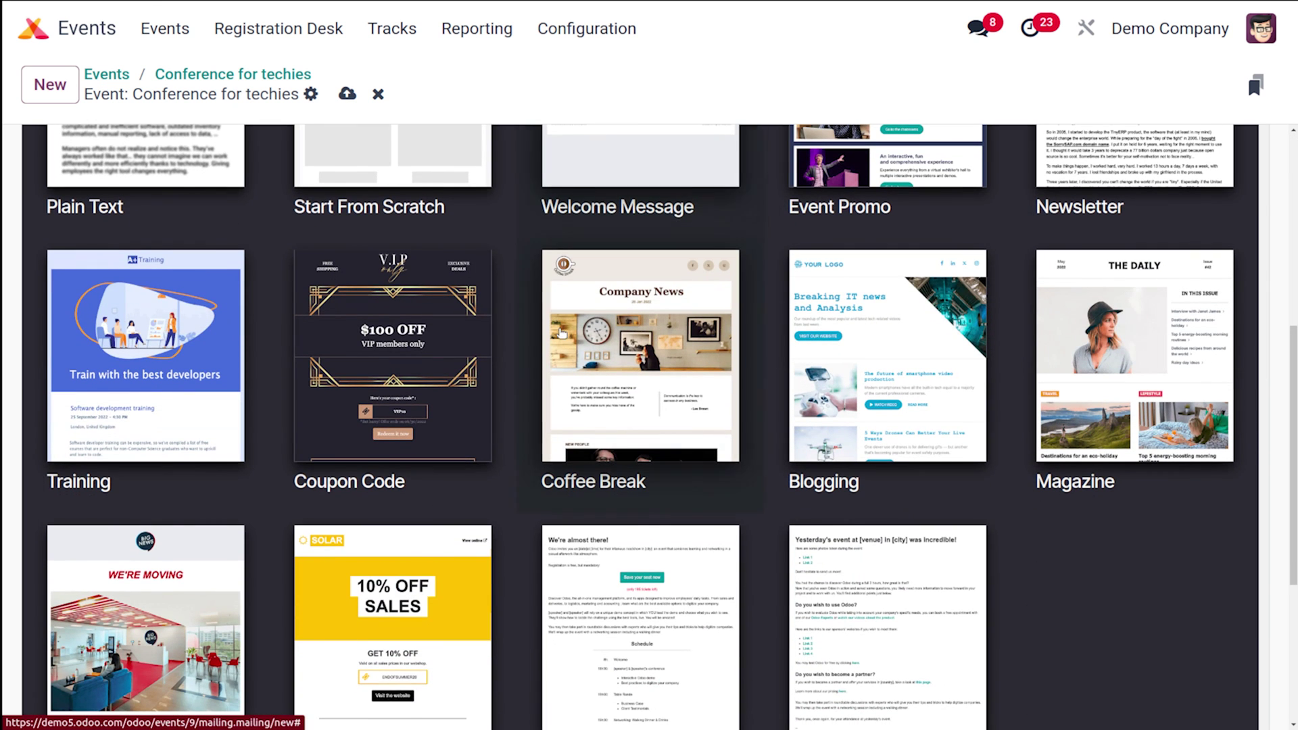
left_click(639, 320)
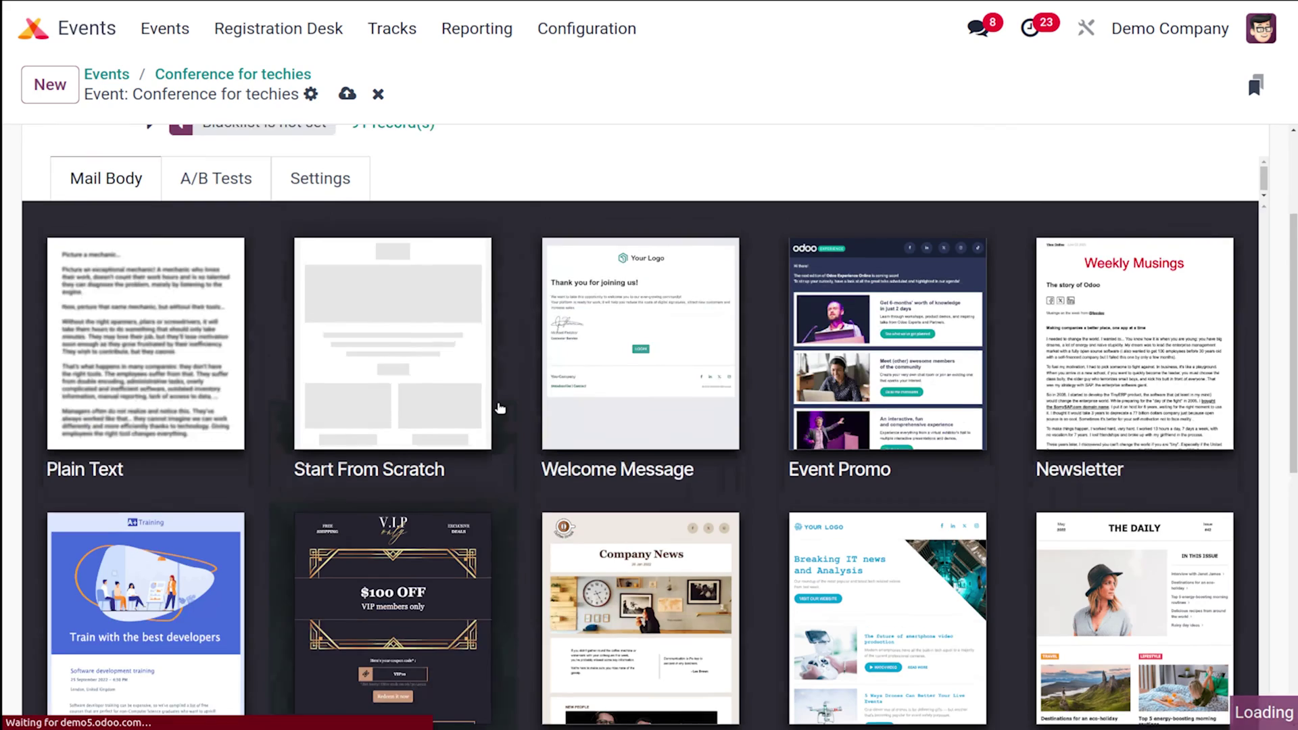
scroll(807, 430, "down", 6)
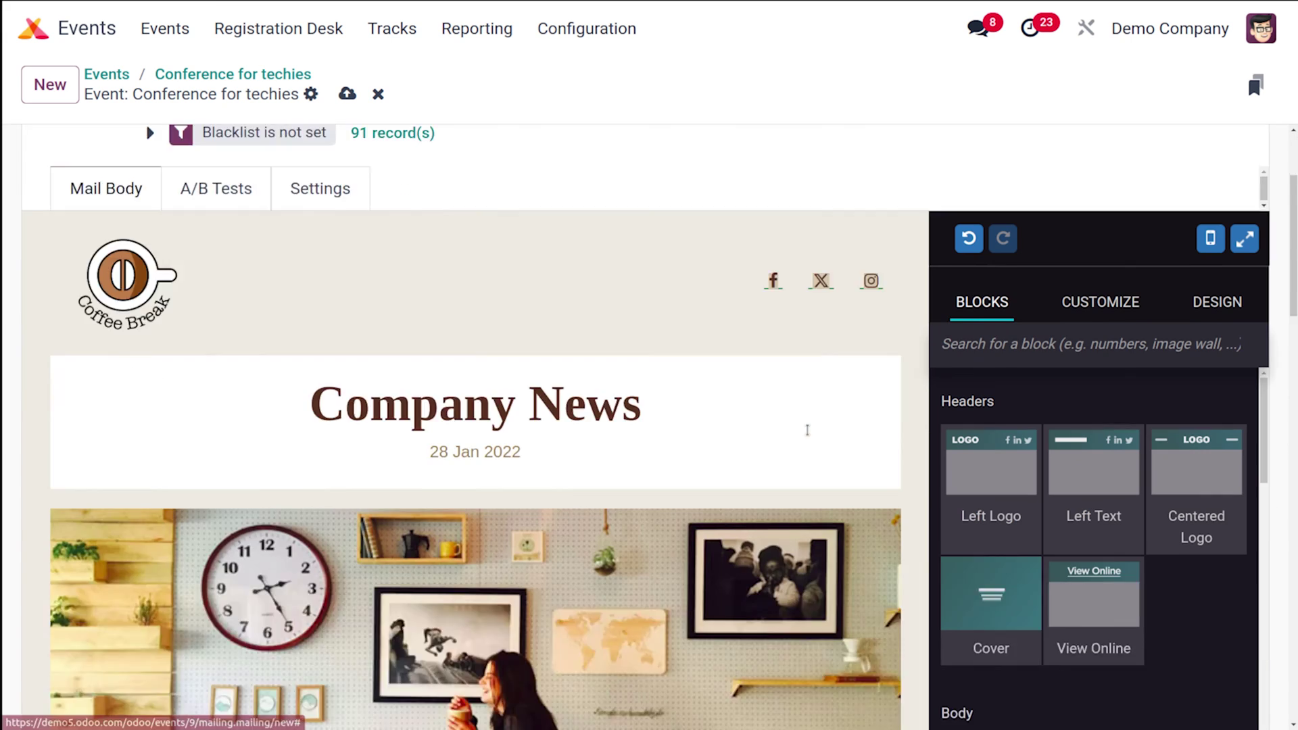
scroll(808, 430, "up", 8)
scroll(807, 430, "down", 10)
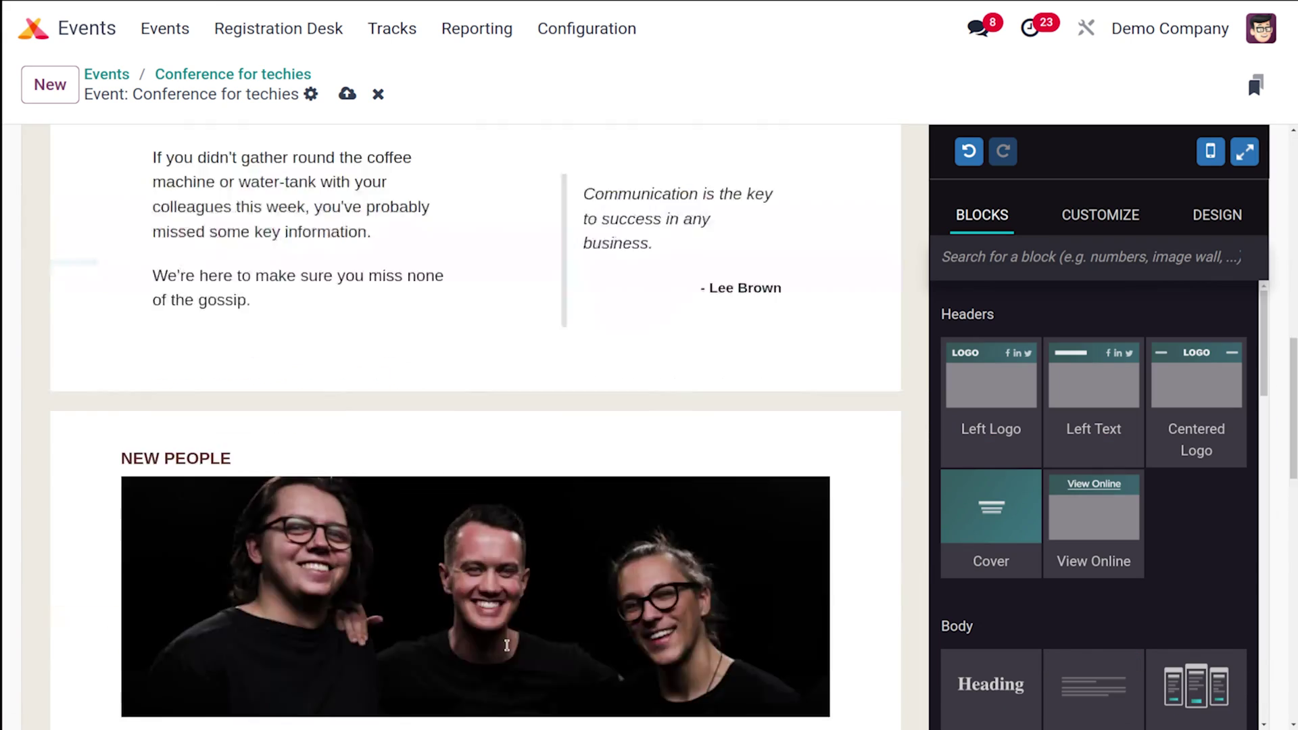
scroll(507, 646, "up", 15)
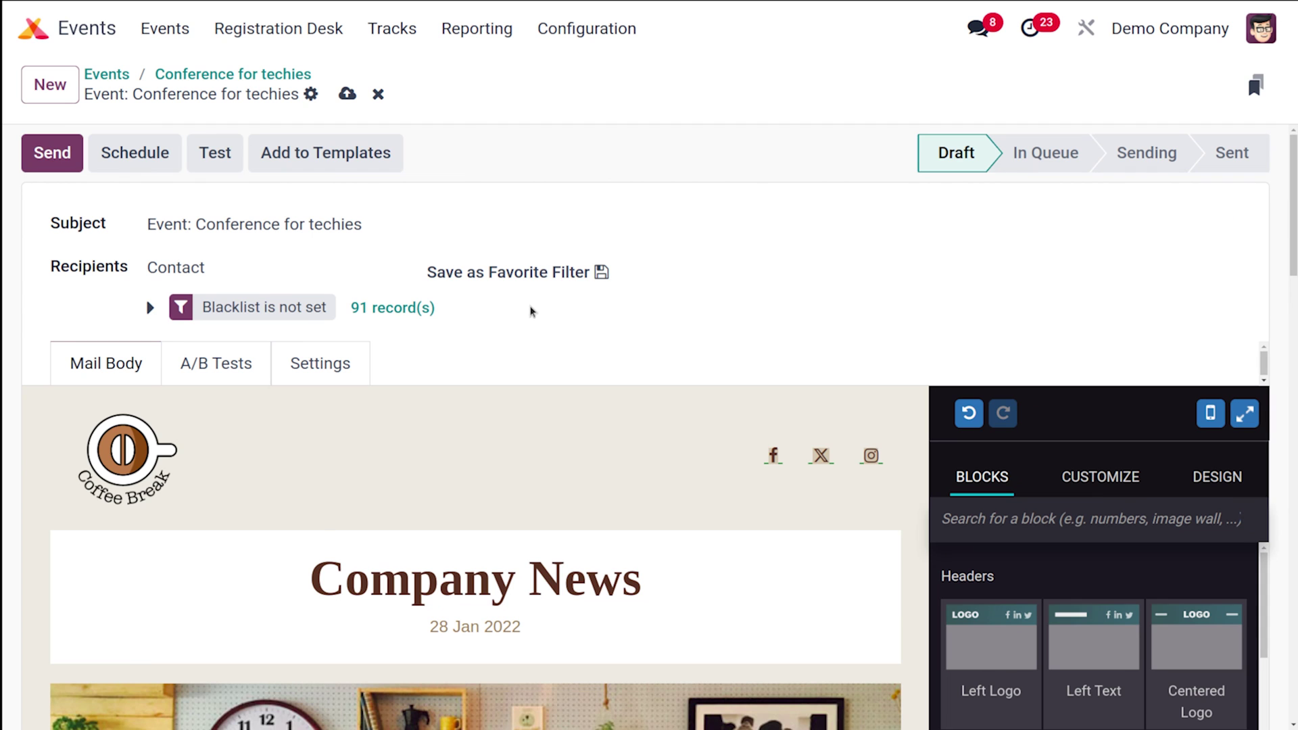
left_click(45, 166)
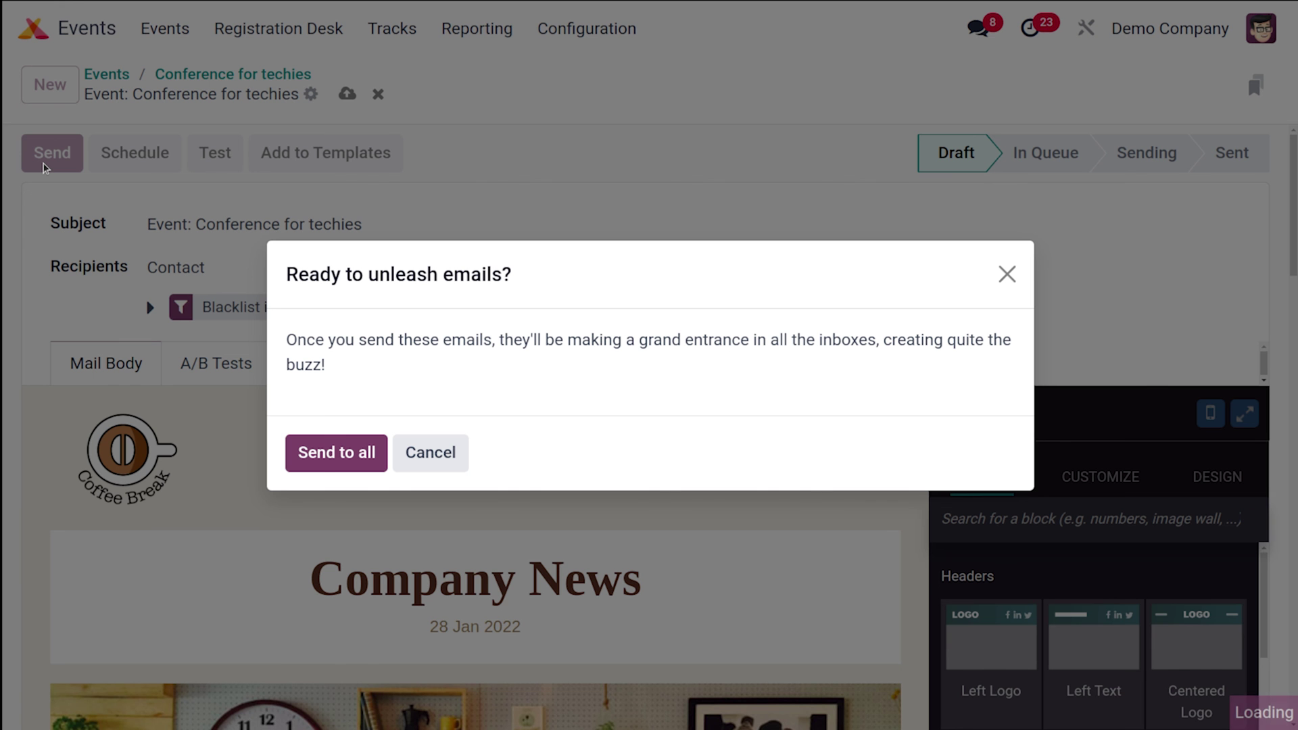
left_click(318, 465)
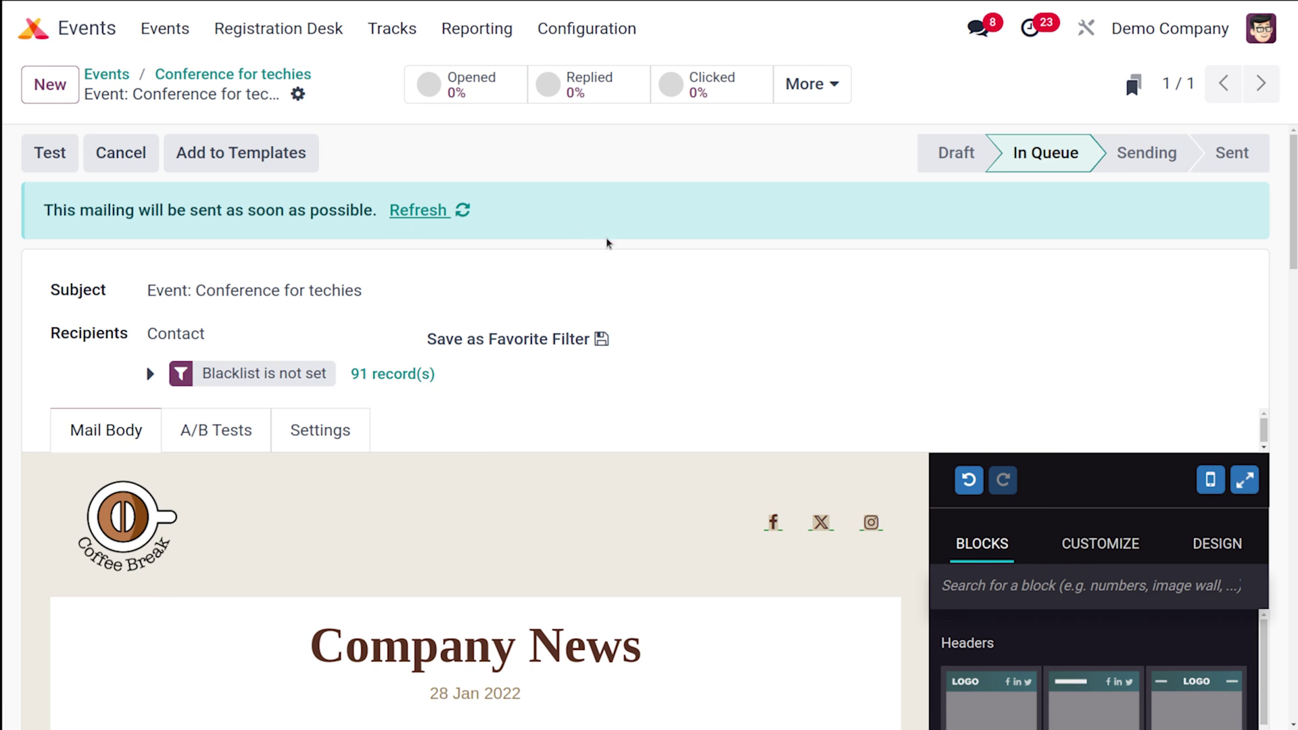
left_click(184, 73)
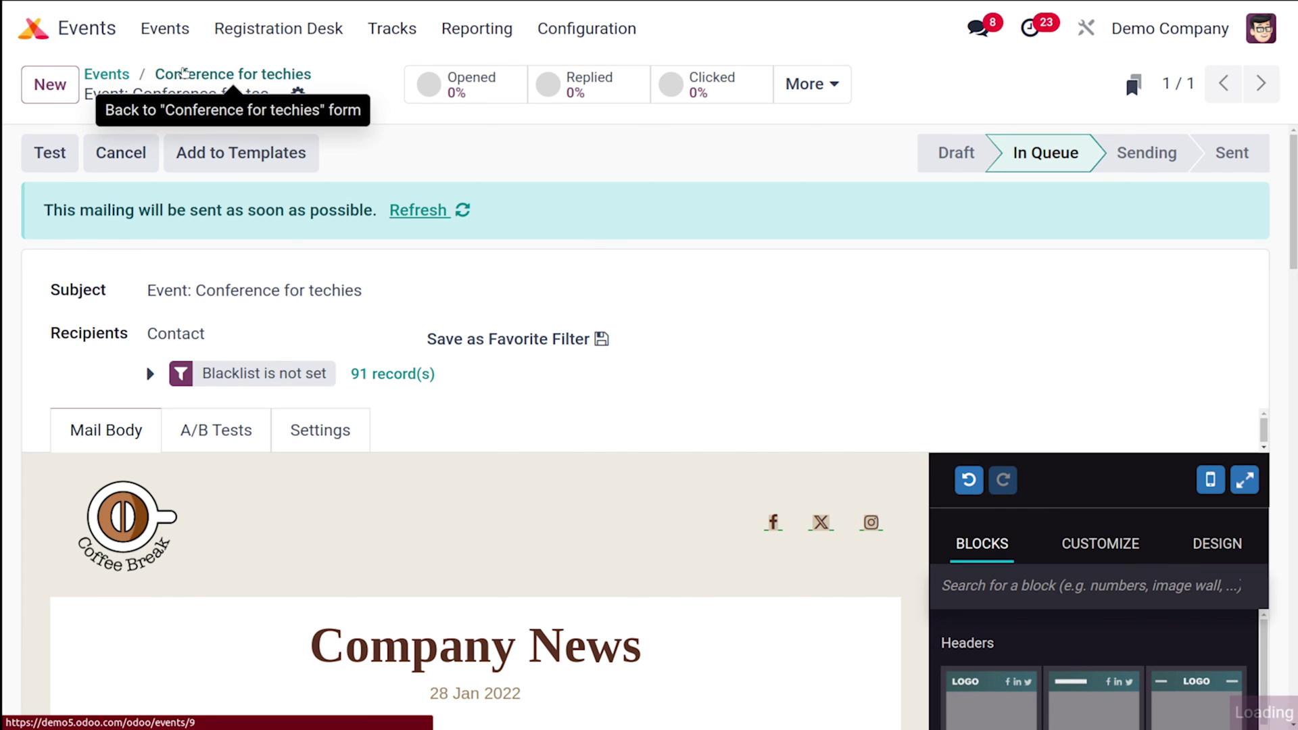